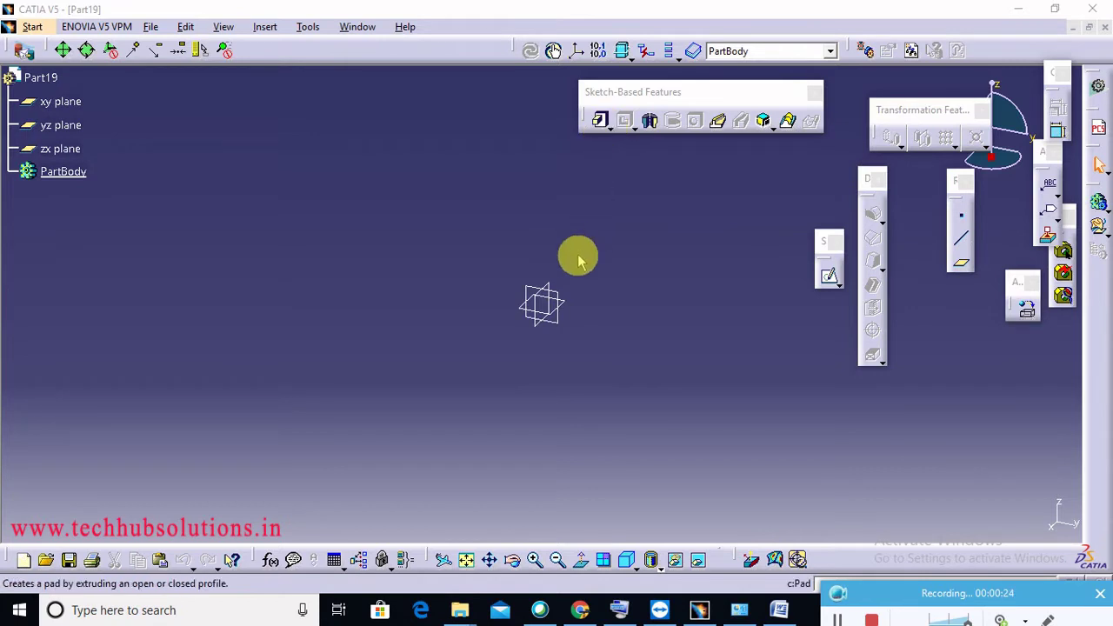
Sketch a rectangle around the origin on the yz plane and exit the sketch
{"action": "left_click", "coordinate": [555, 323]}
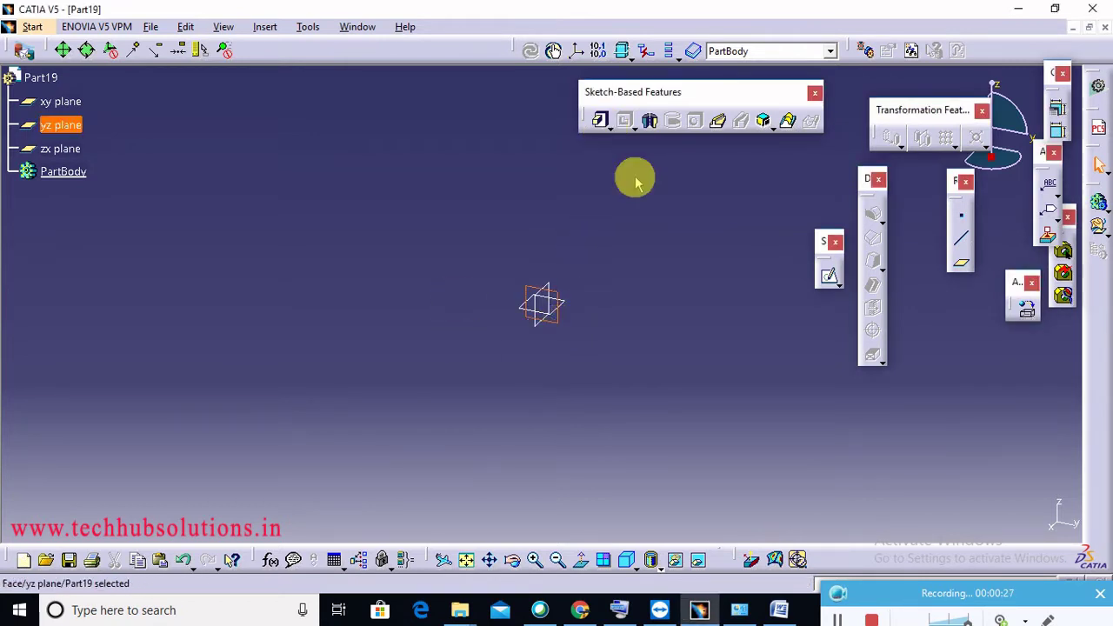
{"action": "left_click", "coordinate": [831, 280]}
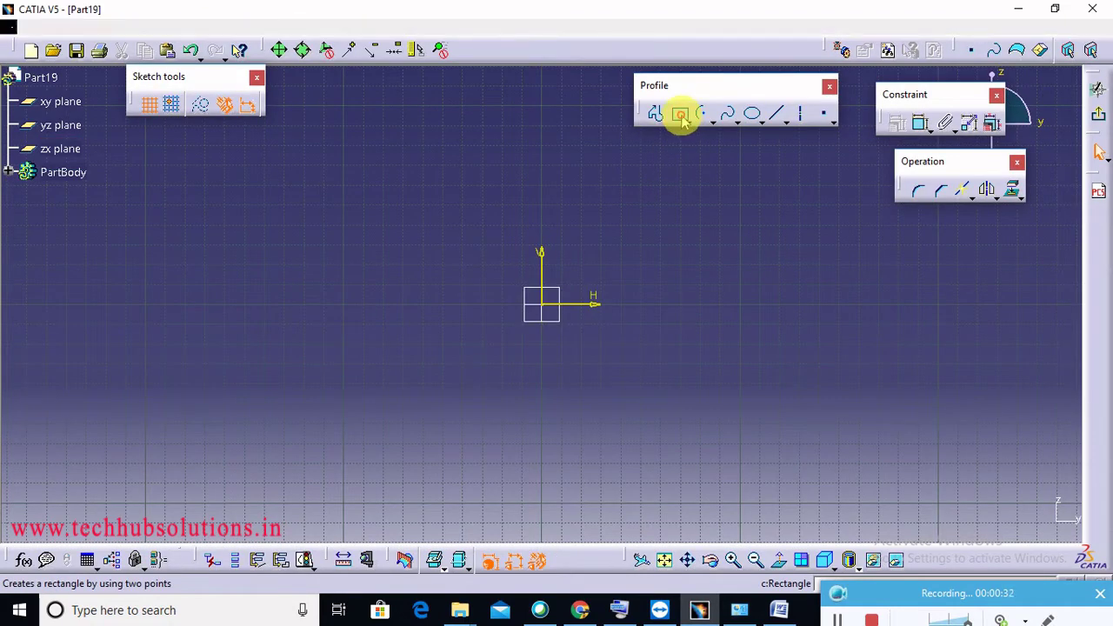
{"action": "left_click", "coordinate": [679, 114]}
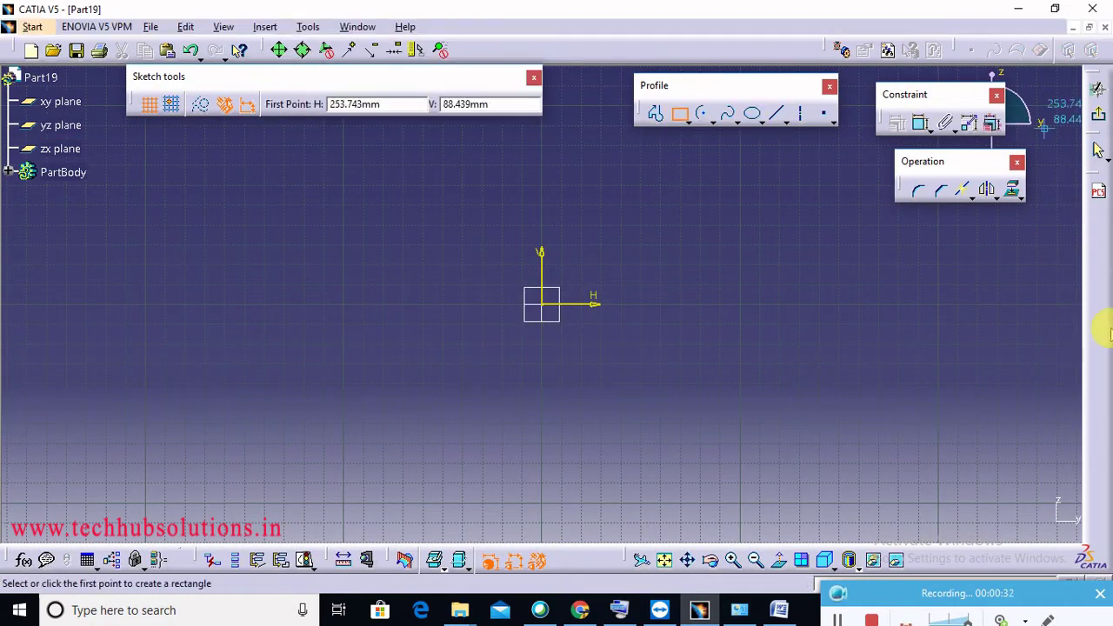
{"action": "left_click", "coordinate": [370, 188]}
{"action": "left_click", "coordinate": [745, 445]}
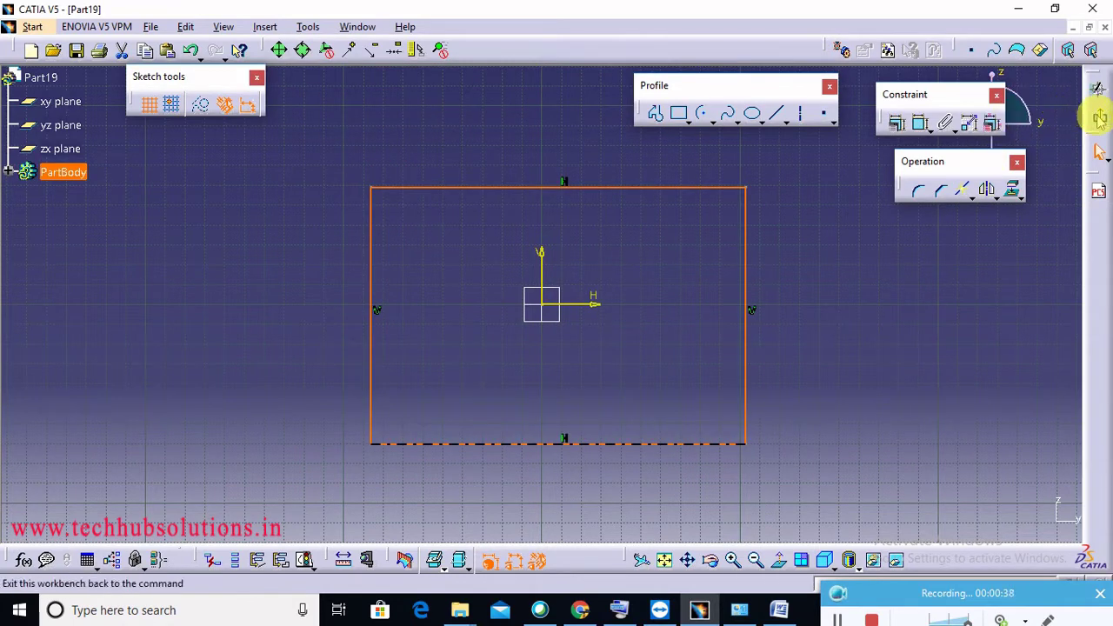
{"action": "left_click", "coordinate": [1100, 117]}
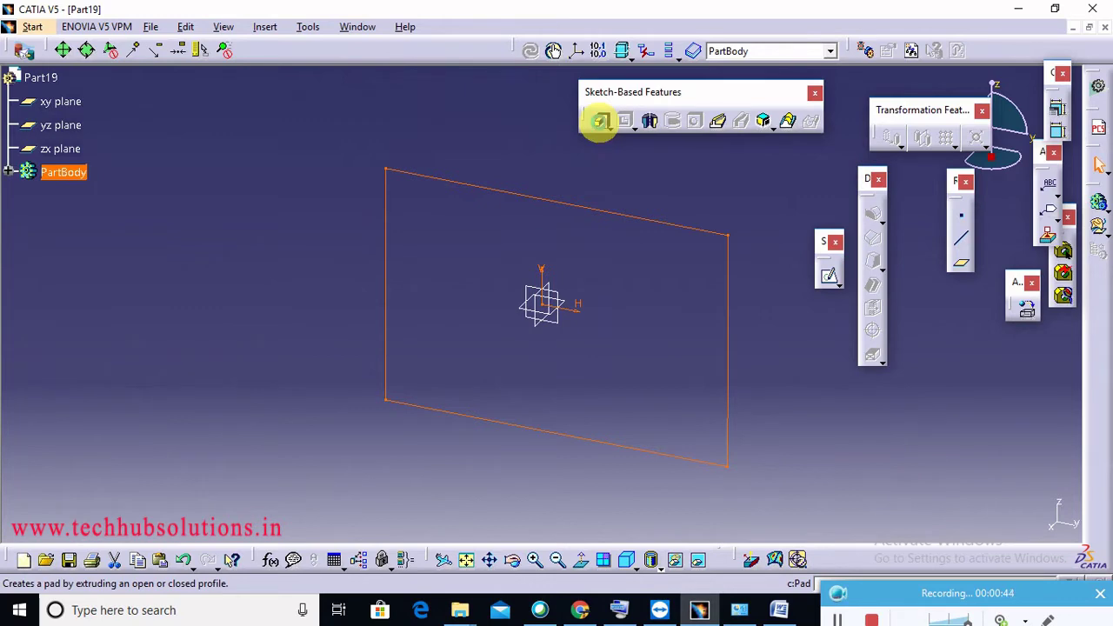
Set up a pad of the rectangle with mirrored extent and a first limit length of 53 mm, and show the extended options
{"action": "left_click", "coordinate": [600, 121]}
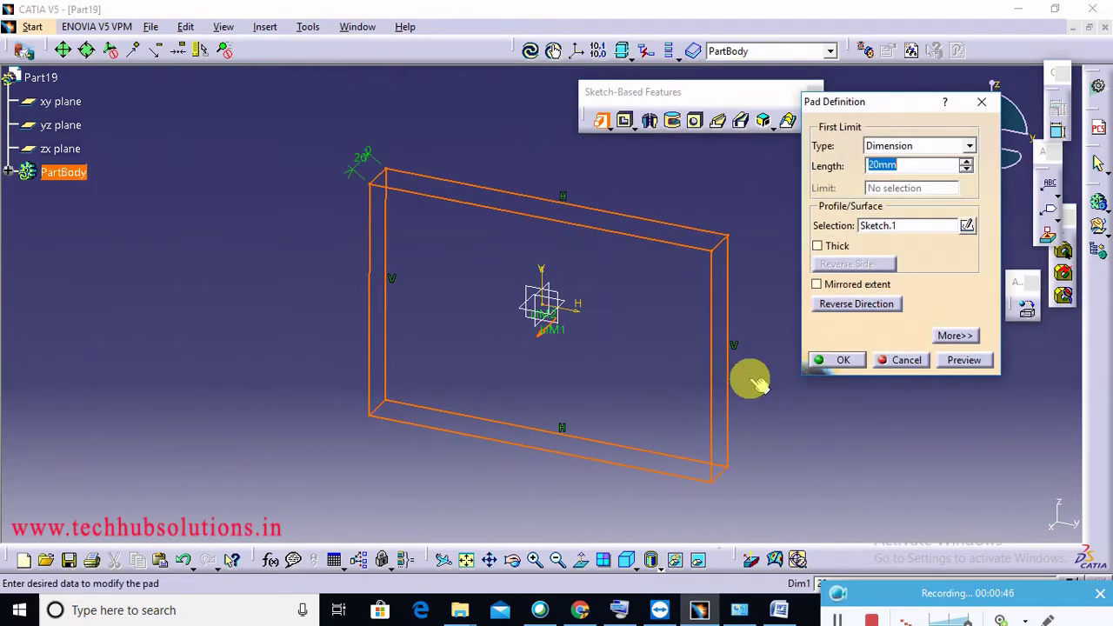
{"action": "left_click", "coordinate": [859, 284]}
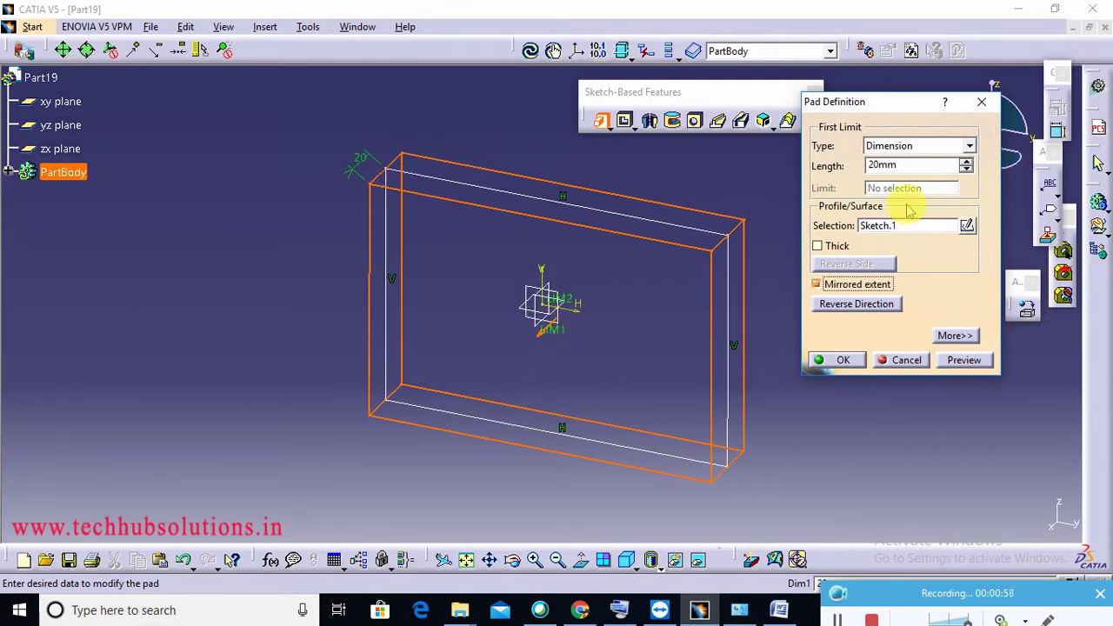
{"action": "left_click_drag", "start_coordinate": [966, 166], "coordinate": [965, 164]}
{"action": "left_click", "coordinate": [954, 338]}
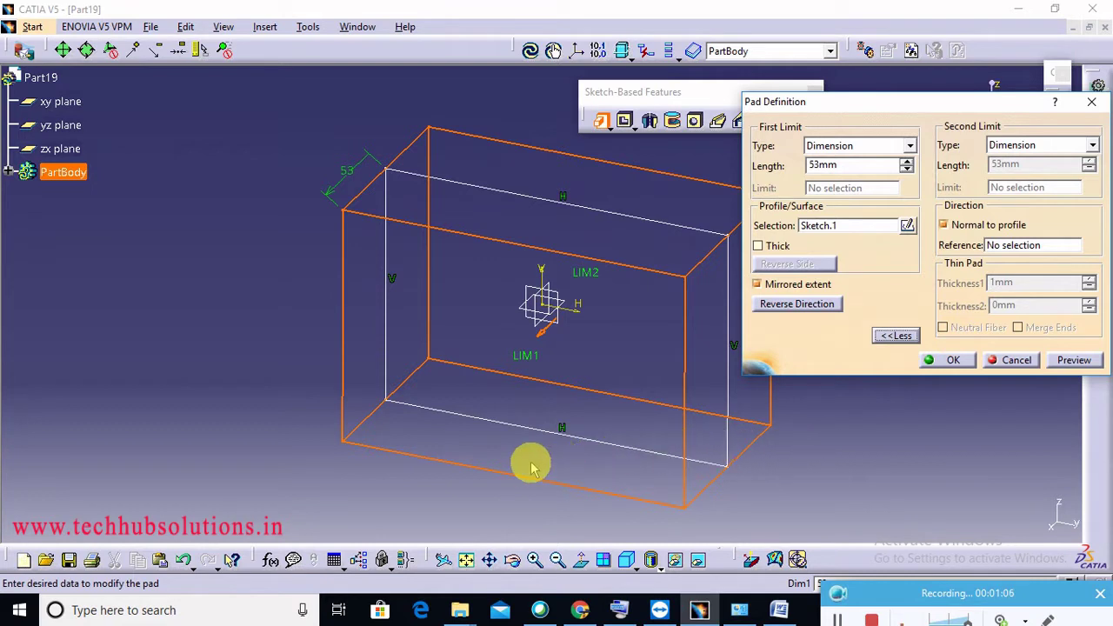
{"action": "middle_click_drag", "start_coordinate": [571, 373], "coordinate": [487, 394]}
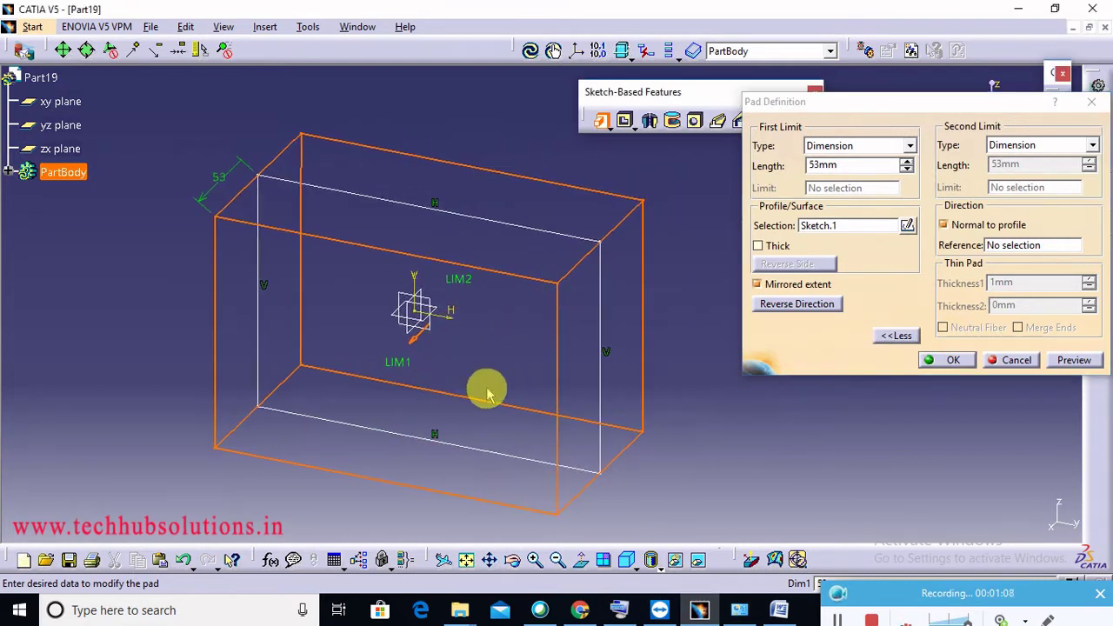
Turn off the pad's mirrored extent, set the second limit length to 36 mm and preview the solid
{"action": "left_click", "coordinate": [798, 287]}
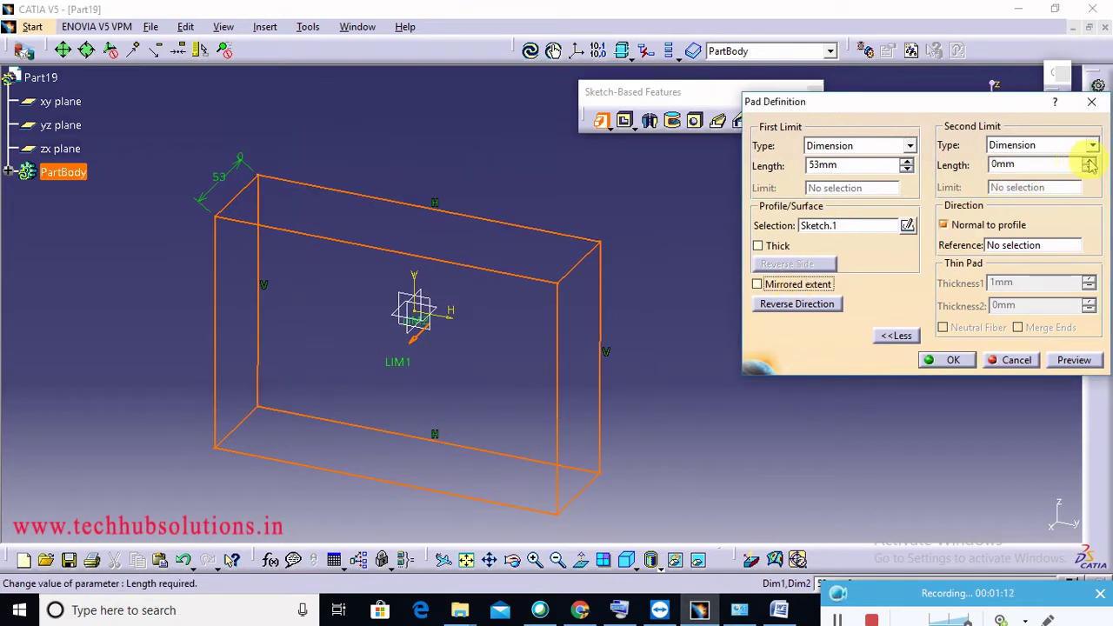
{"action": "left_click_drag", "start_coordinate": [1089, 164], "coordinate": [1087, 161]}
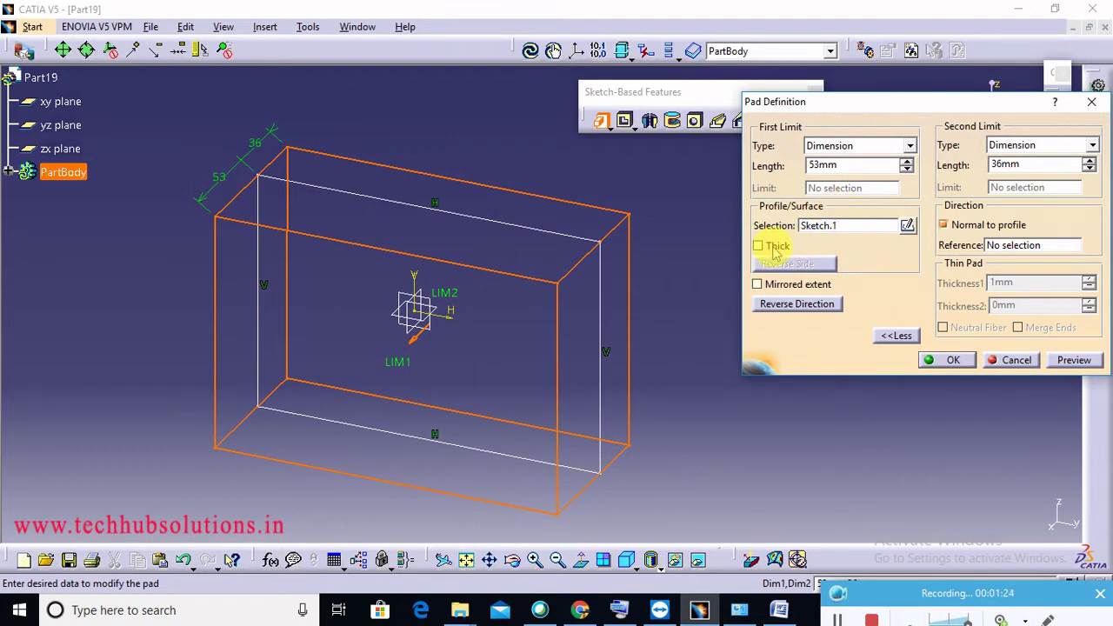
{"action": "left_click", "coordinate": [1074, 359]}
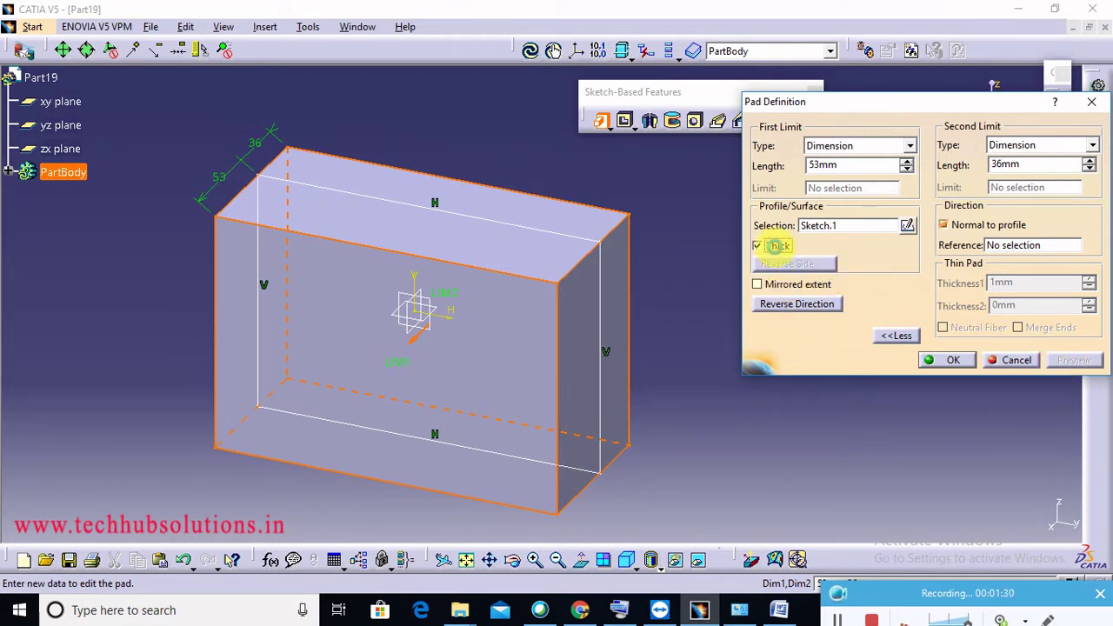
Enable the Thick option for the pad and set Thickness1 to 6 mm
{"action": "left_click", "coordinate": [774, 246]}
{"action": "left_click", "coordinate": [1000, 283]}
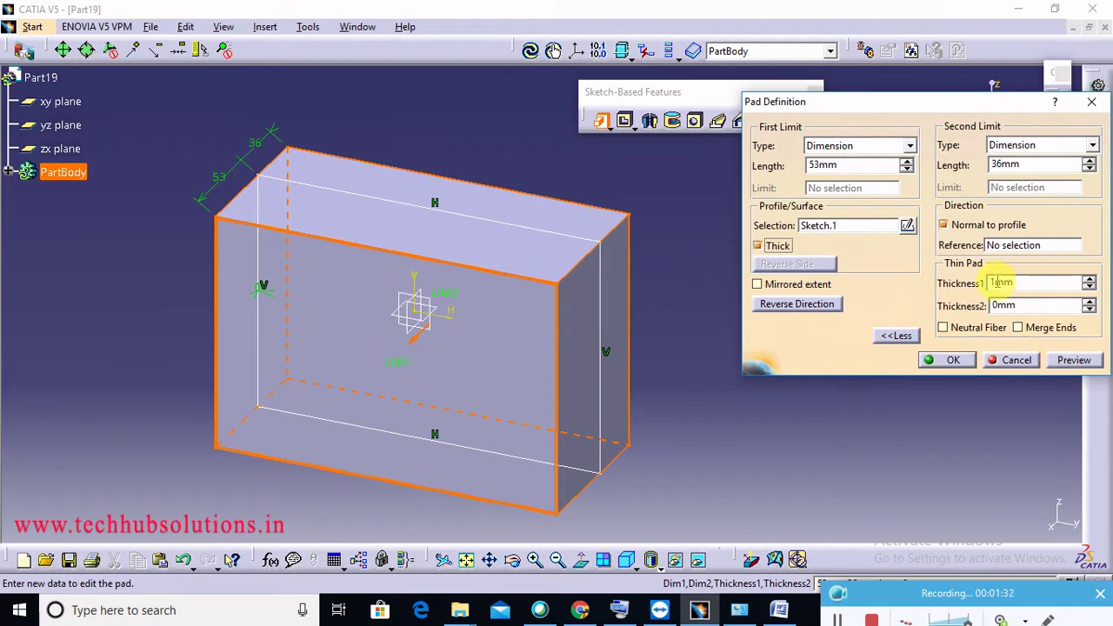
{"action": "left_click", "coordinate": [1089, 280]}
{"action": "left_click", "coordinate": [1089, 279]}
{"action": "left_click", "coordinate": [1089, 279]}
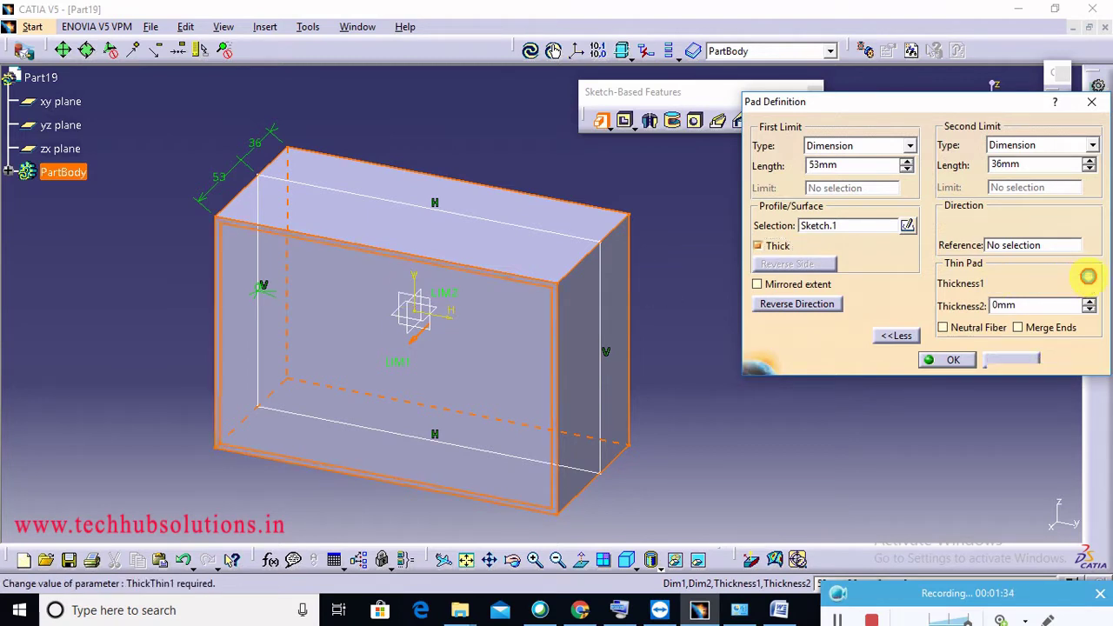
{"action": "left_click", "coordinate": [1090, 278]}
{"action": "left_click", "coordinate": [1090, 278]}
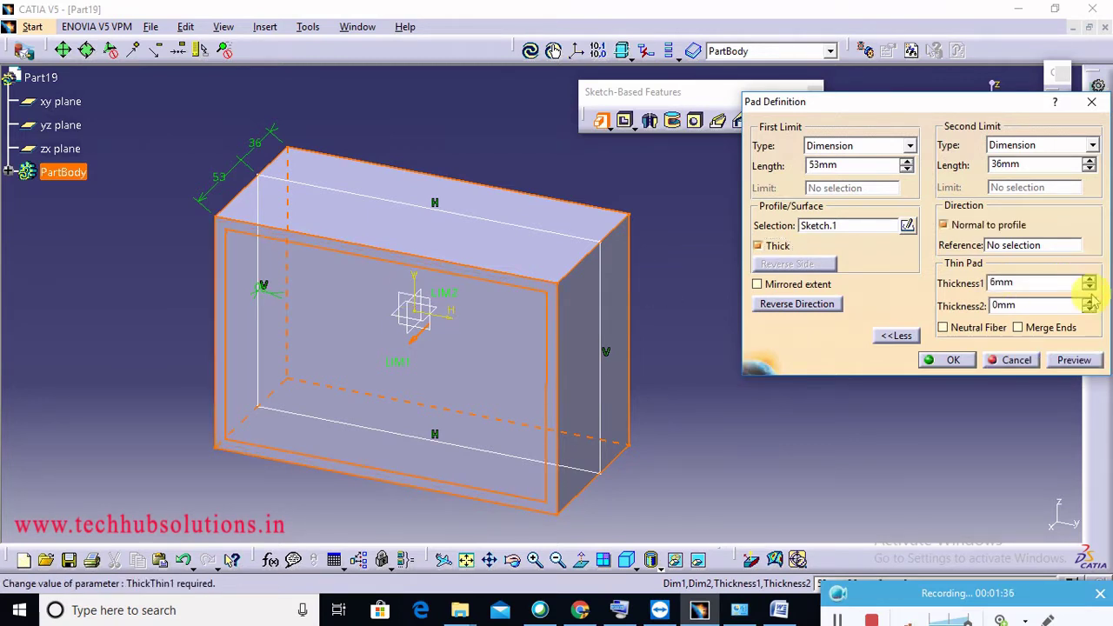
Set the thin pad's Thickness2 to 6 mm and preview the hollow frame
{"action": "left_click", "coordinate": [1089, 301]}
{"action": "left_click", "coordinate": [1089, 301]}
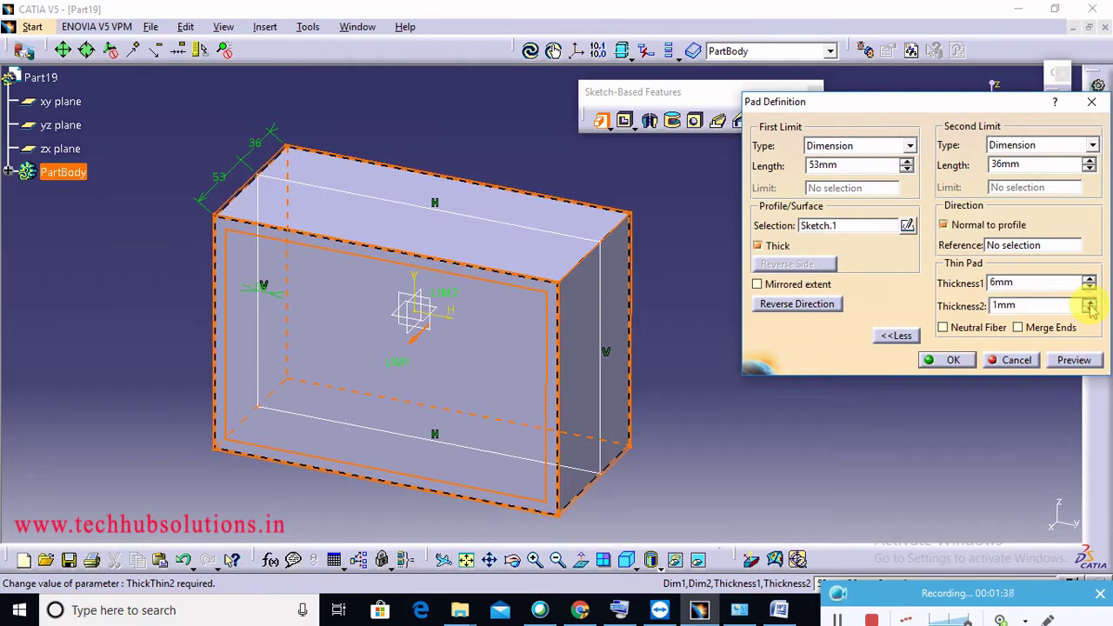
{"action": "left_click", "coordinate": [1089, 301]}
{"action": "left_click", "coordinate": [1089, 300]}
{"action": "left_click", "coordinate": [1089, 301]}
{"action": "left_click", "coordinate": [1089, 301]}
{"action": "left_click", "coordinate": [1075, 360]}
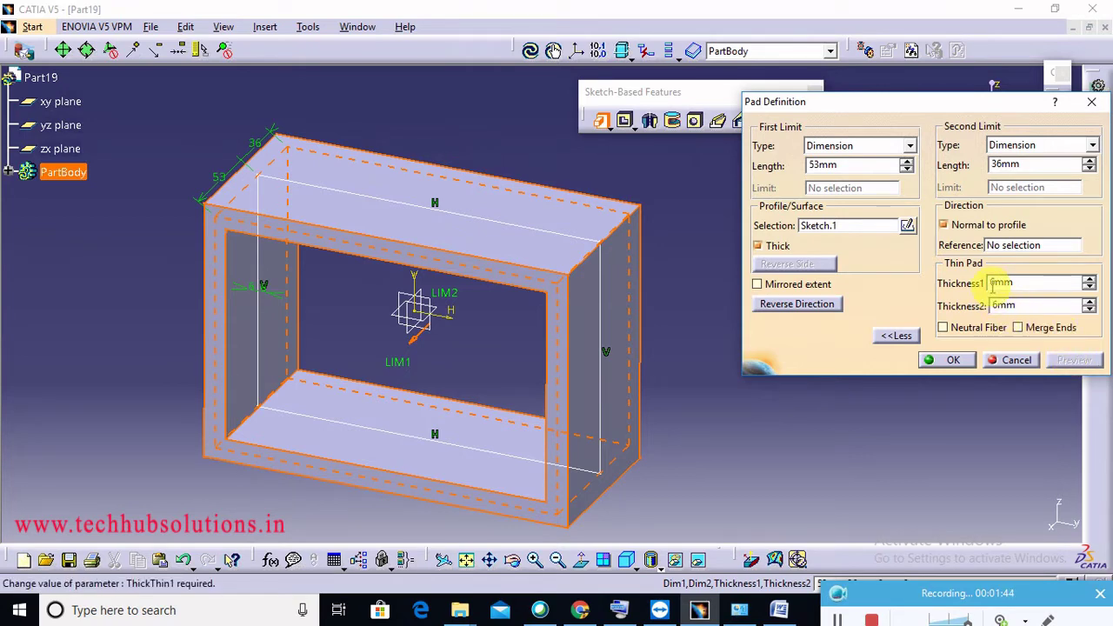
Increase Thickness2 to 11 mm, preview the frame, create the pad and clear the selection
{"action": "left_click", "coordinate": [1089, 302]}
{"action": "left_click", "coordinate": [1089, 302]}
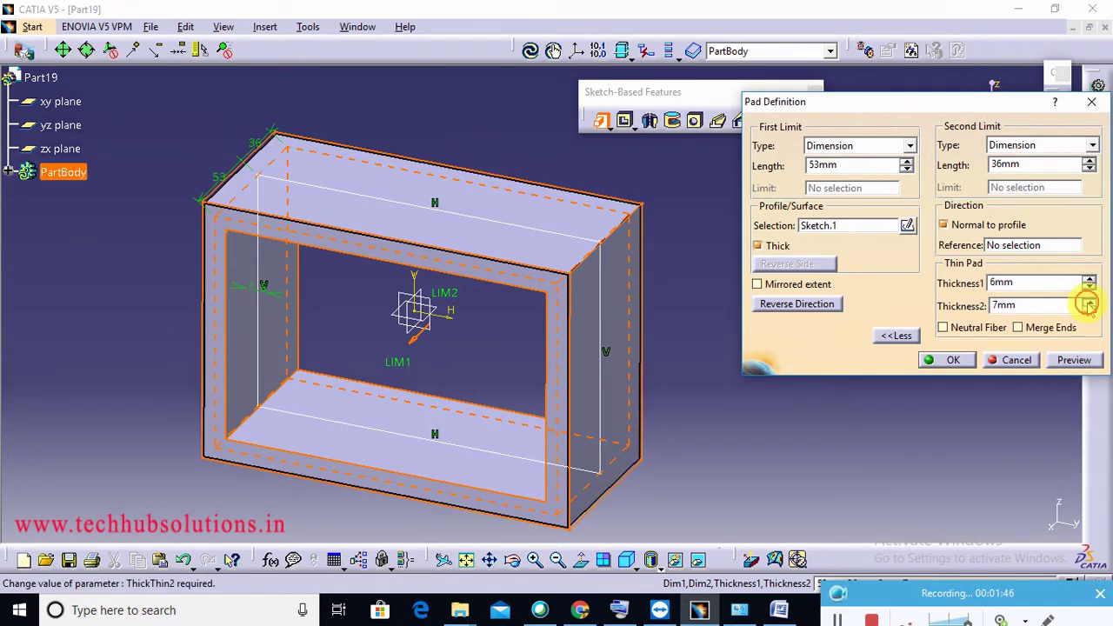
{"action": "left_click", "coordinate": [1089, 301]}
{"action": "left_click", "coordinate": [1089, 301]}
{"action": "left_click", "coordinate": [1089, 302]}
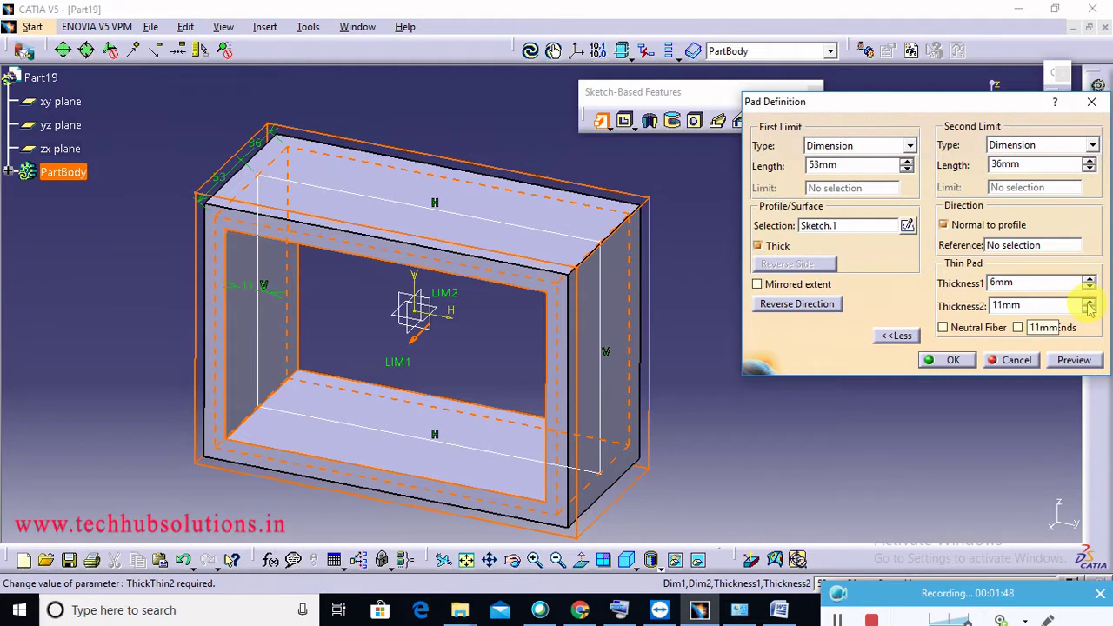
{"action": "left_click", "coordinate": [1075, 359]}
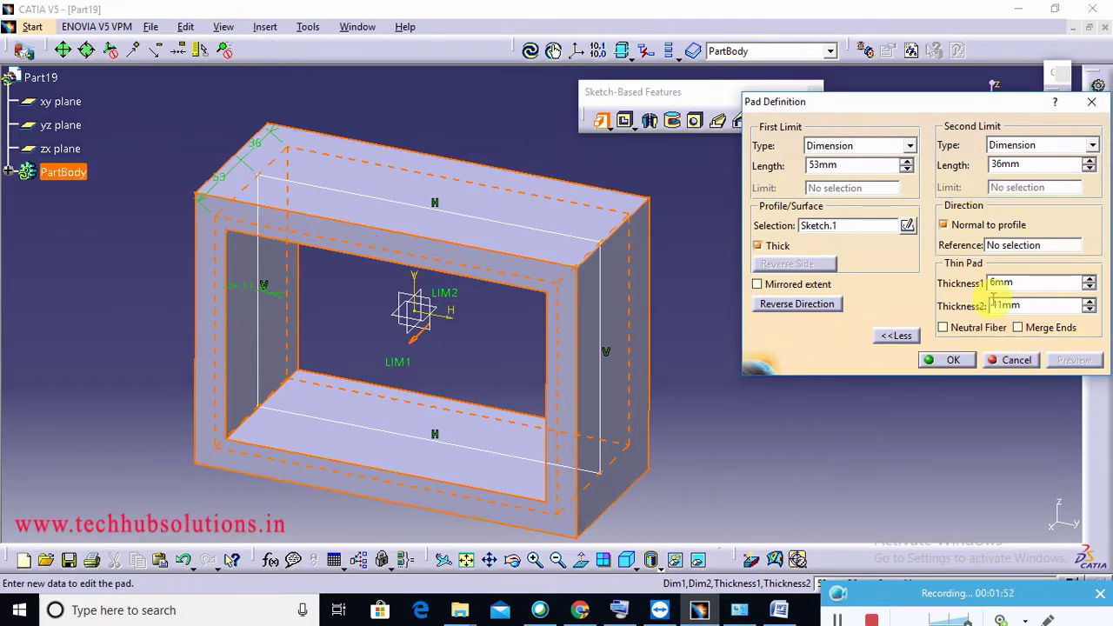
{"action": "left_click", "coordinate": [951, 360]}
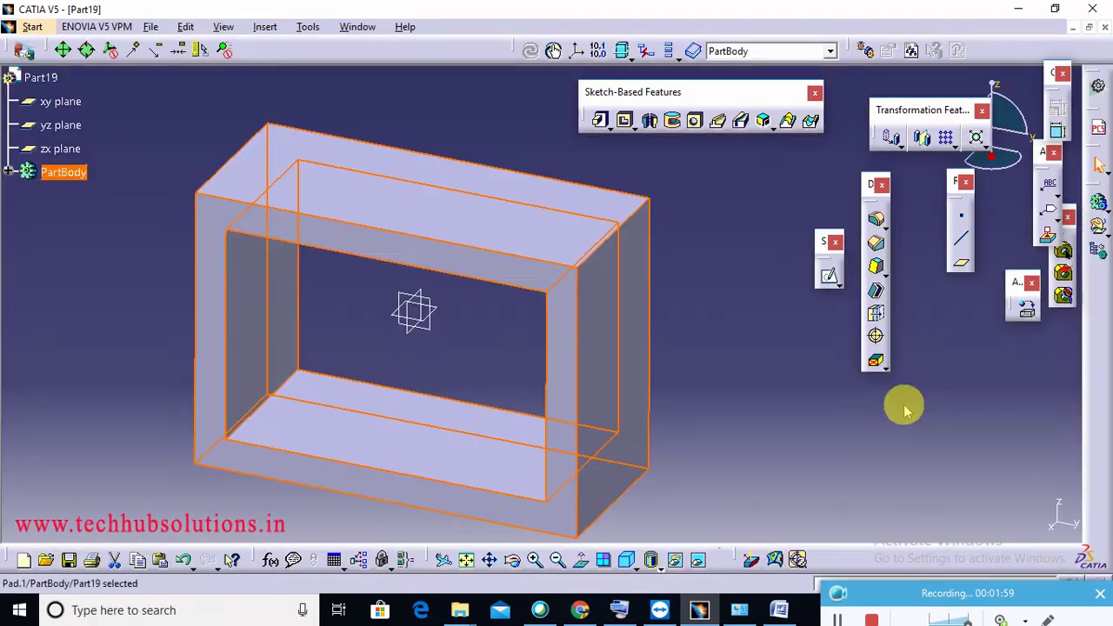
{"action": "left_click", "coordinate": [783, 412]}
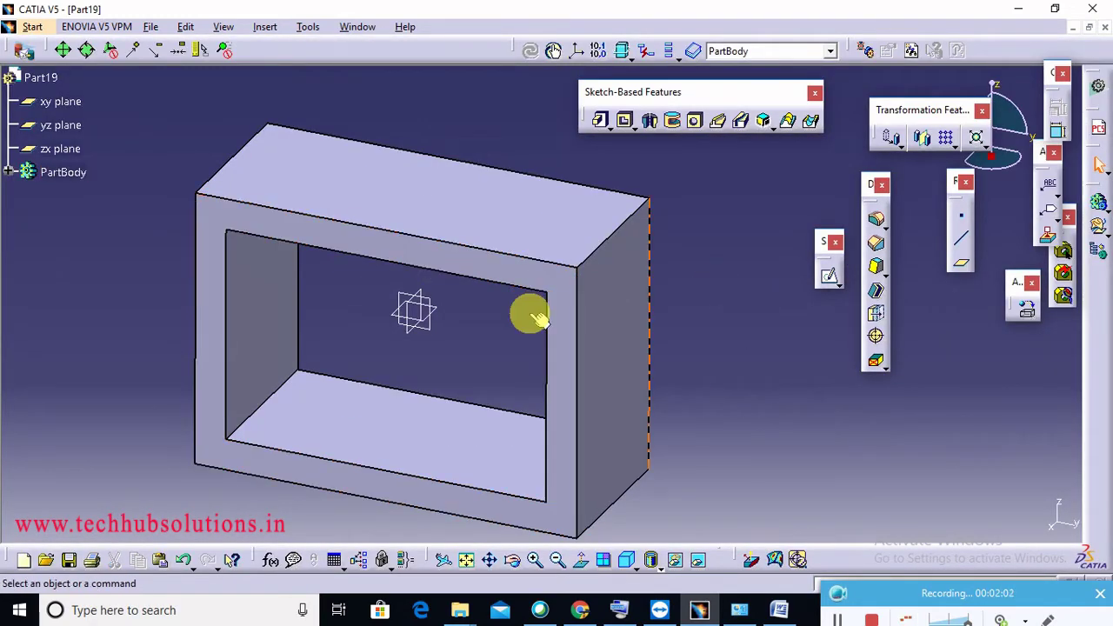
Sketch a small circle on the frame's front face, centred on its upper edge at about H 52.3 mm, V 71 mm, and exit the sketch
{"action": "left_click", "coordinate": [425, 252]}
{"action": "left_click", "coordinate": [829, 277]}
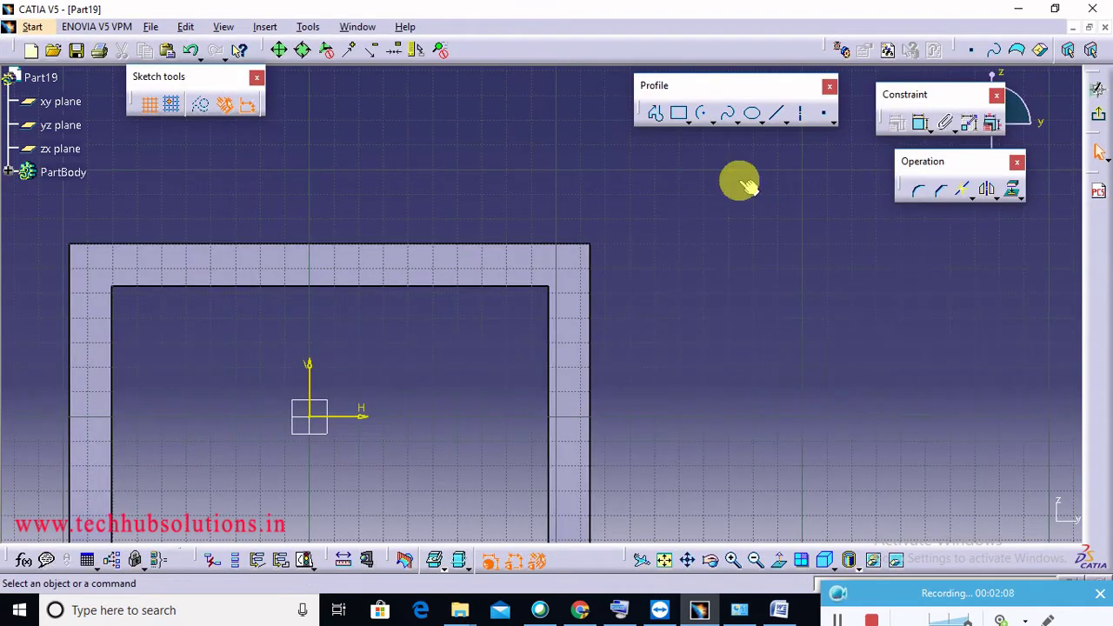
{"action": "left_click", "coordinate": [714, 123]}
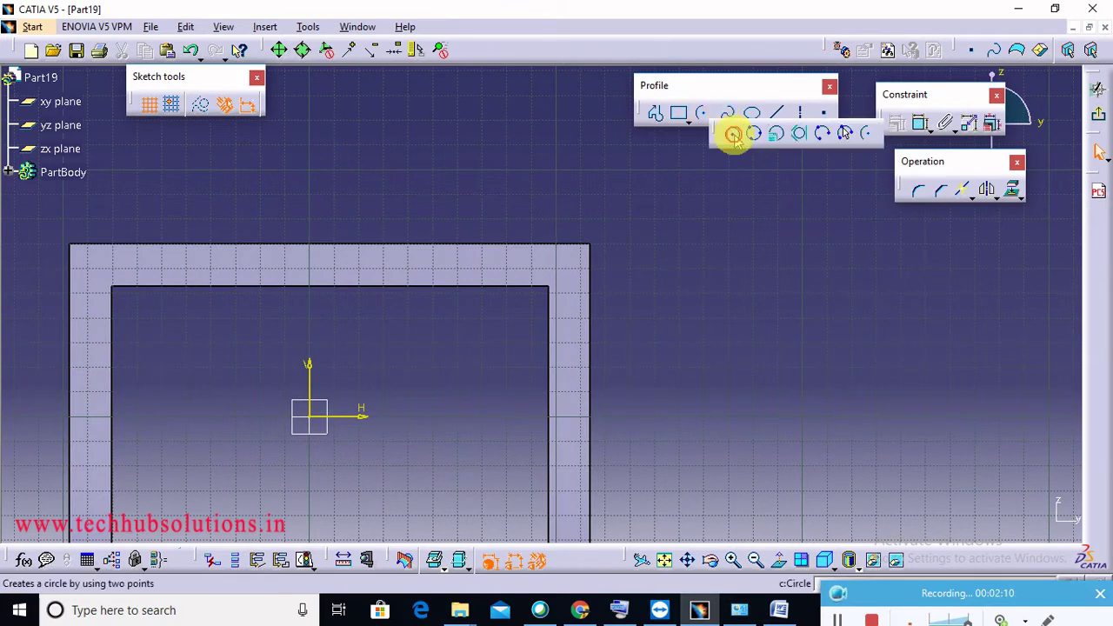
{"action": "left_click", "coordinate": [734, 135]}
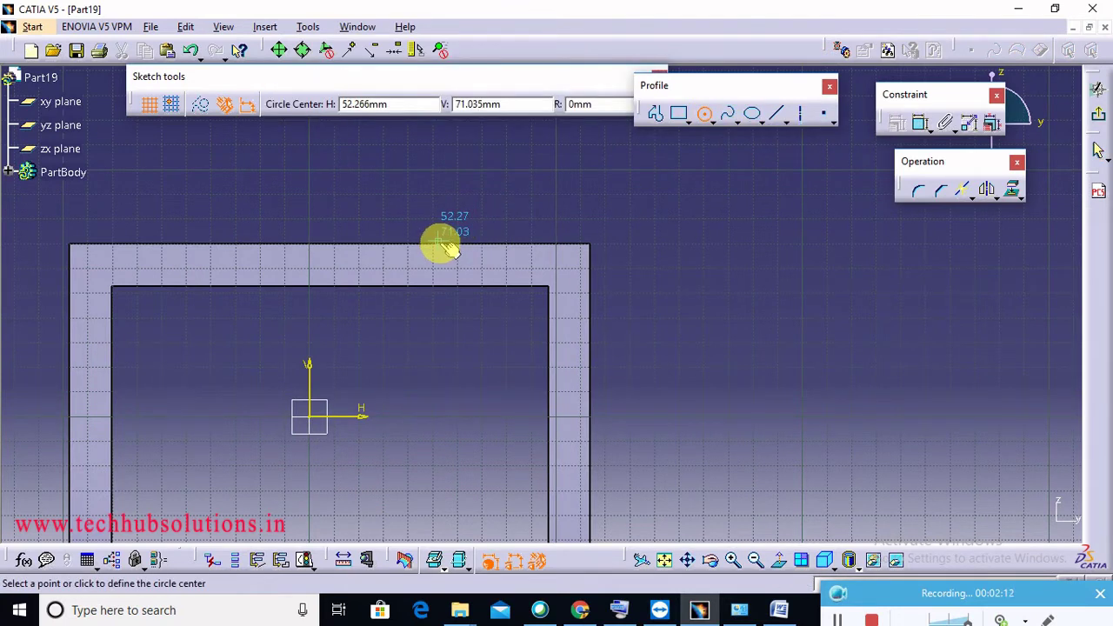
{"action": "left_click", "coordinate": [439, 241]}
{"action": "left_click", "coordinate": [447, 216]}
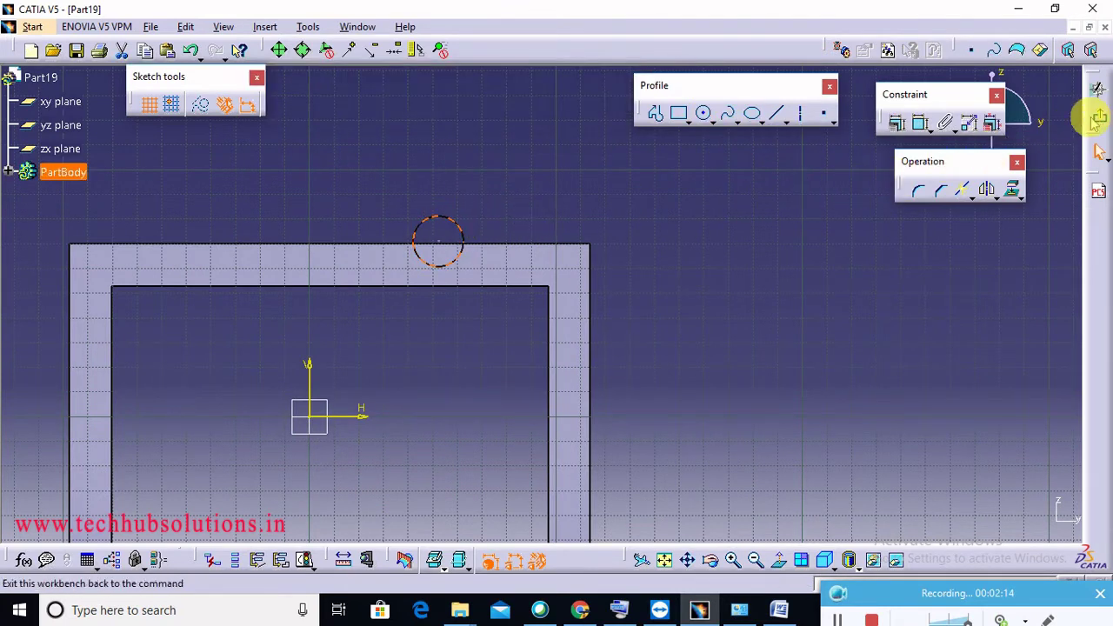
{"action": "left_click", "coordinate": [1100, 119]}
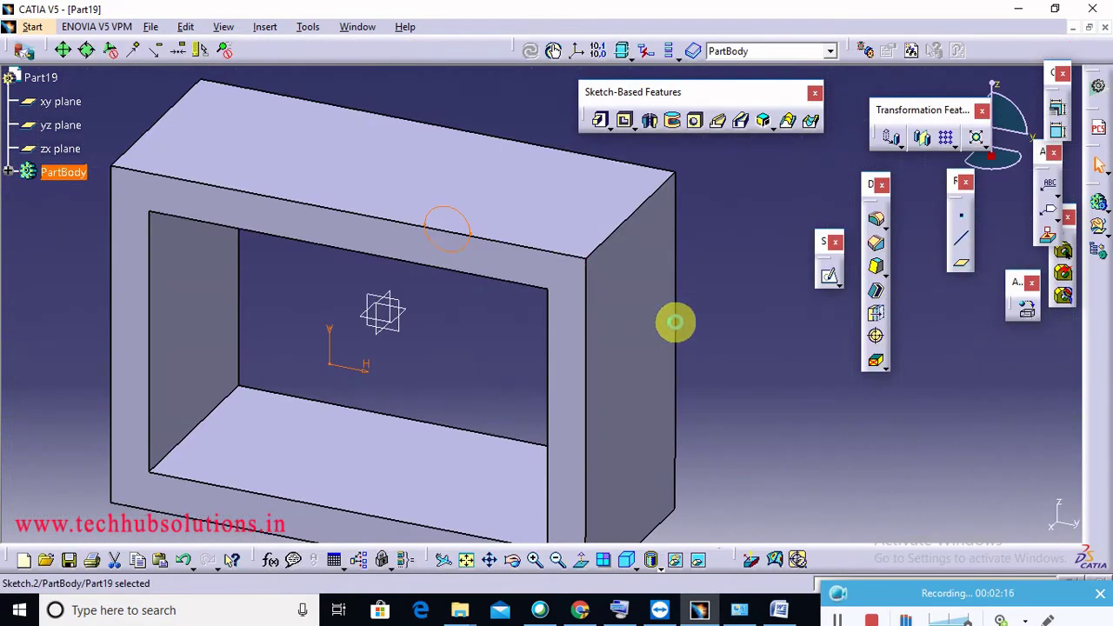
Sketch a slanted line across the frame's top face from the back edge to the circle's centre at the front edge, and exit the sketch
{"action": "left_click", "coordinate": [550, 225]}
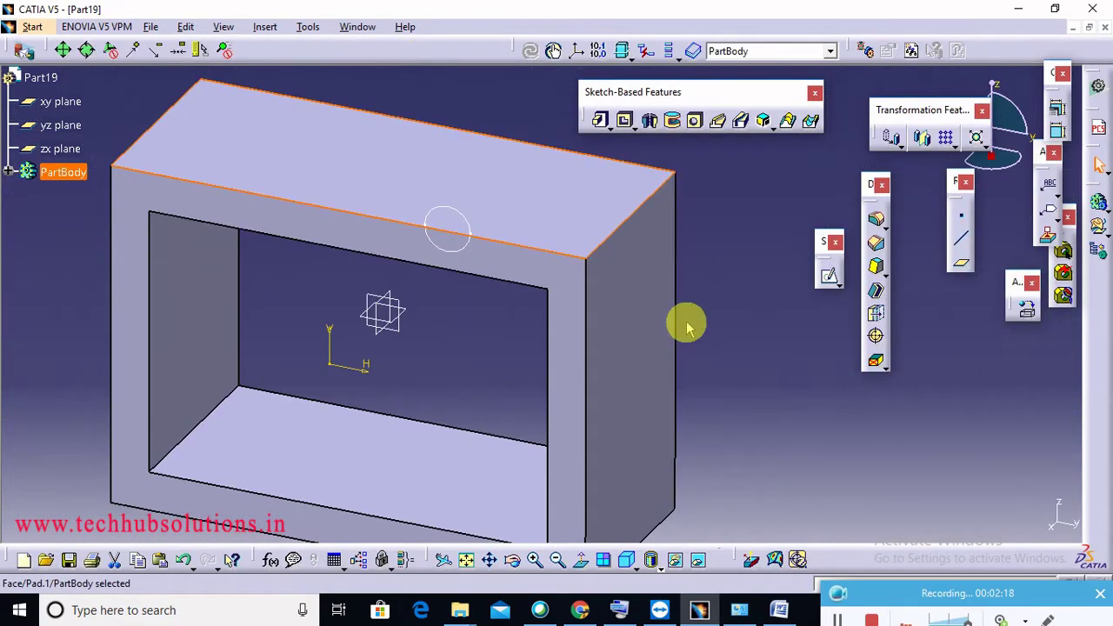
{"action": "left_click", "coordinate": [824, 275]}
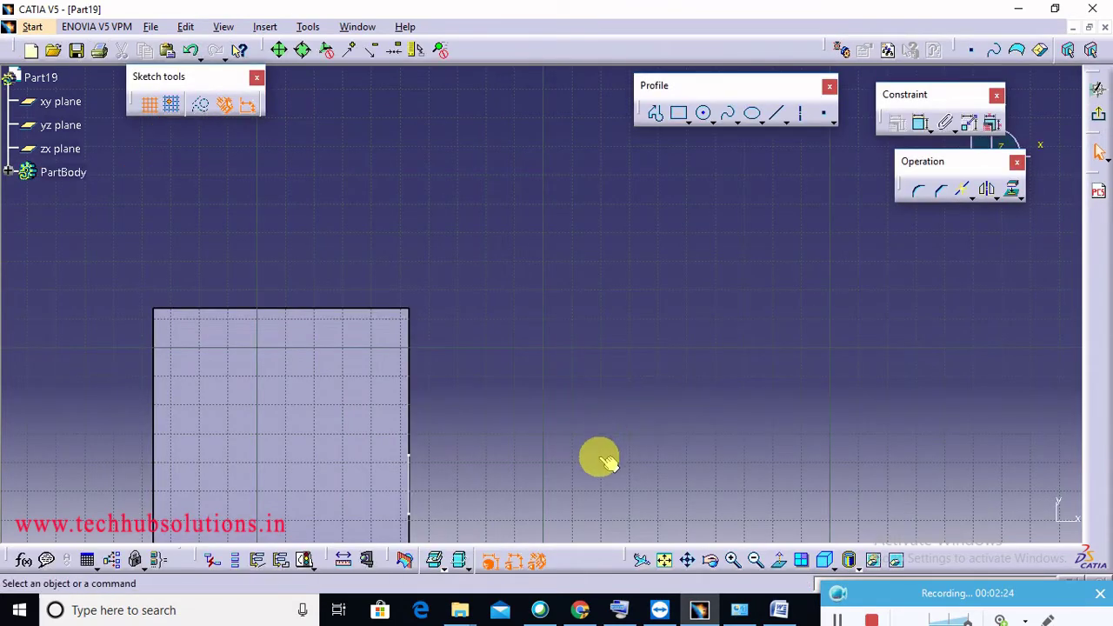
{"action": "left_click", "coordinate": [777, 116]}
{"action": "left_click", "coordinate": [257, 489]}
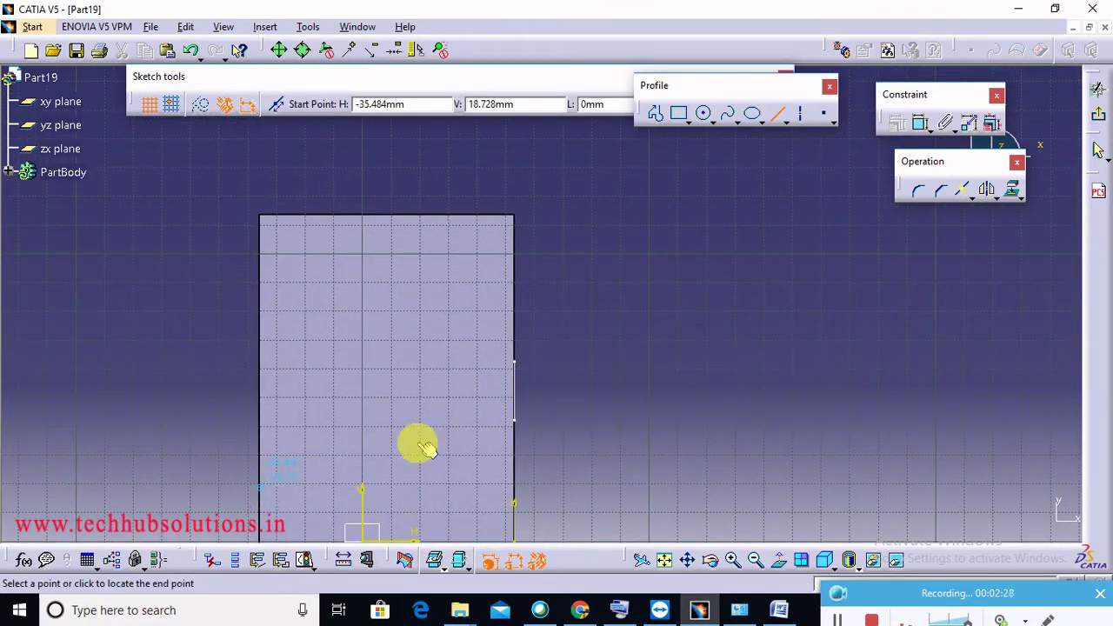
{"action": "left_click", "coordinate": [513, 388]}
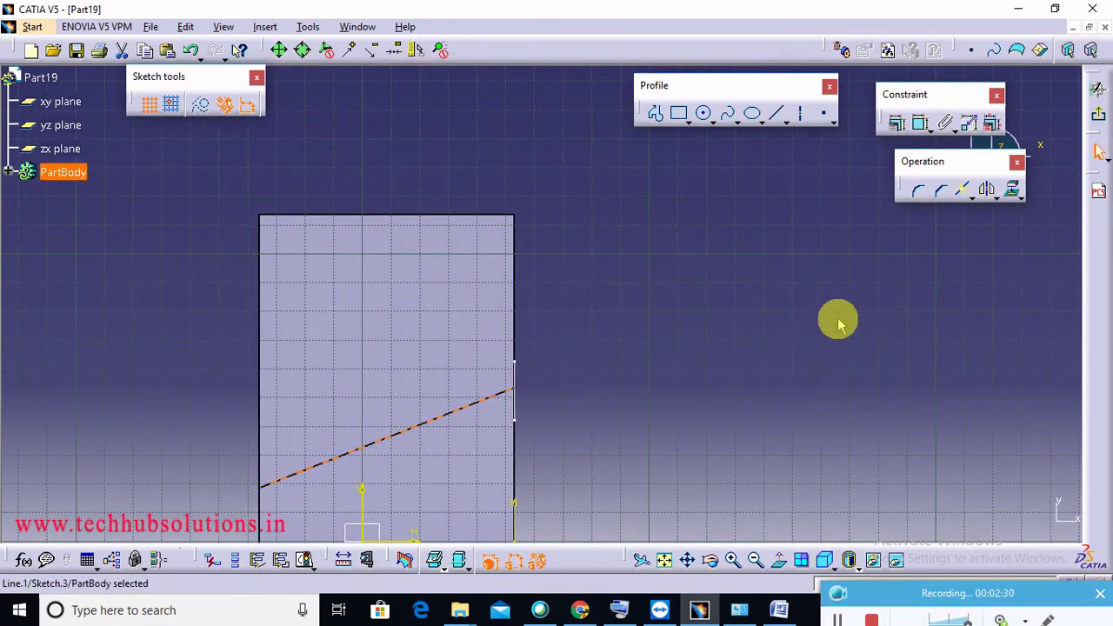
{"action": "left_click", "coordinate": [1098, 114]}
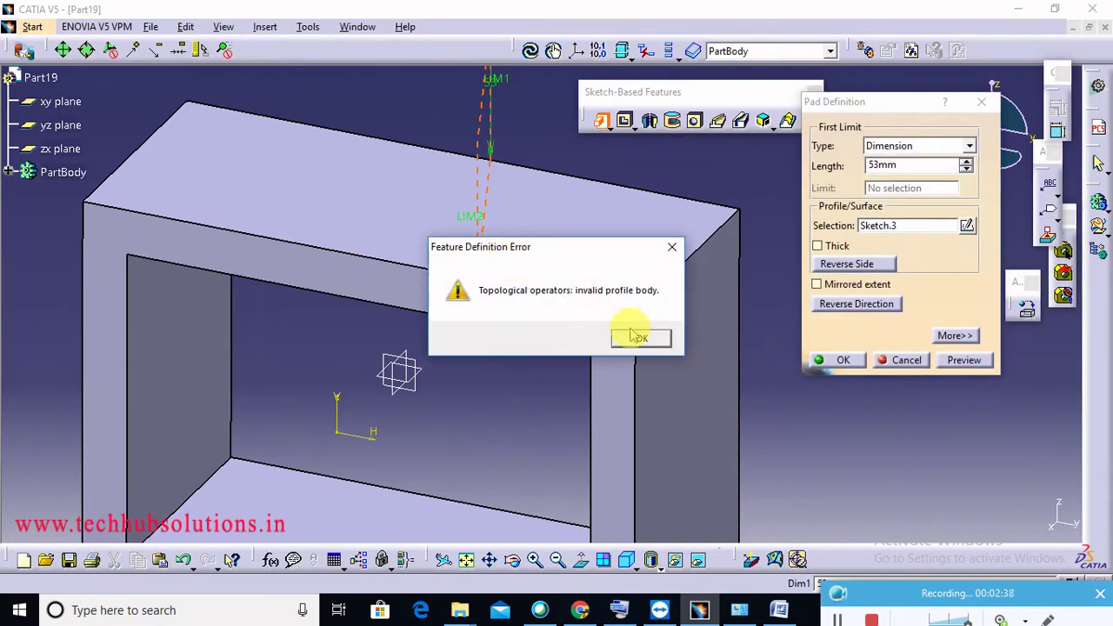
{"action": "left_click", "coordinate": [640, 338]}
{"action": "left_click", "coordinate": [907, 360]}
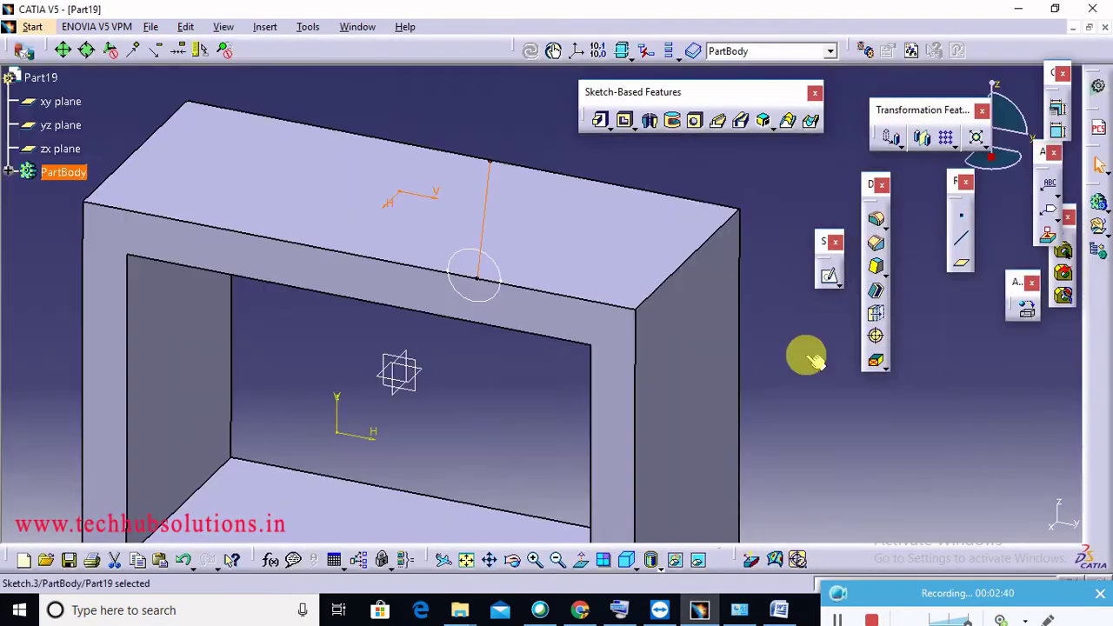
{"action": "left_click", "coordinate": [807, 374]}
Start a pad from the circle, replace its normal-to-profile direction with the slanted line on the top face, and preview it
{"action": "left_click", "coordinate": [601, 123]}
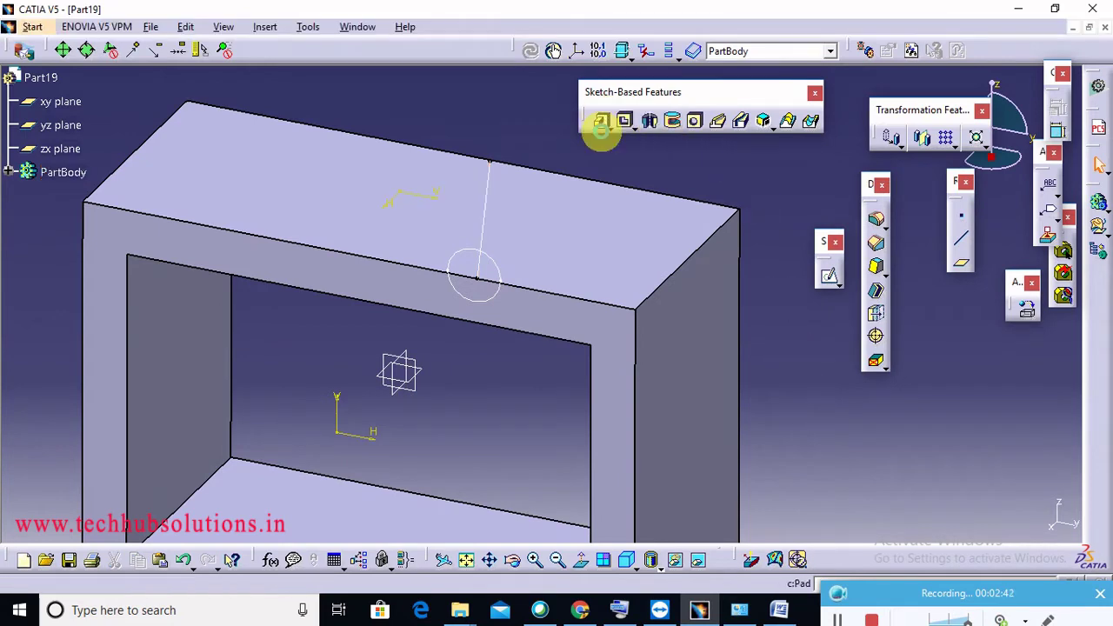
{"action": "left_click", "coordinate": [499, 265]}
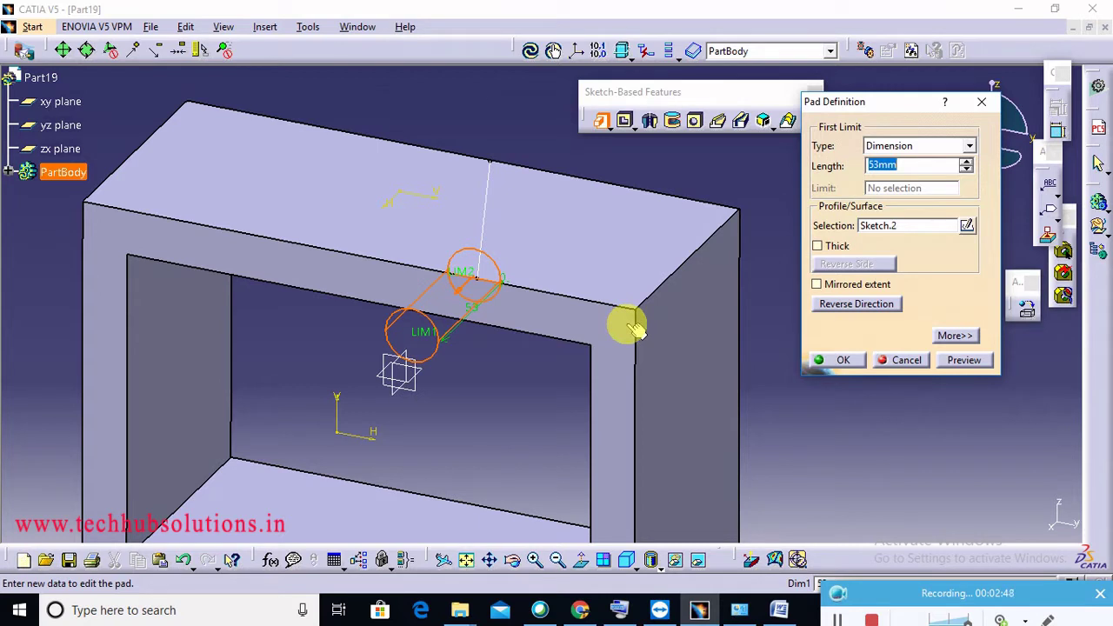
{"action": "left_click", "coordinate": [956, 336]}
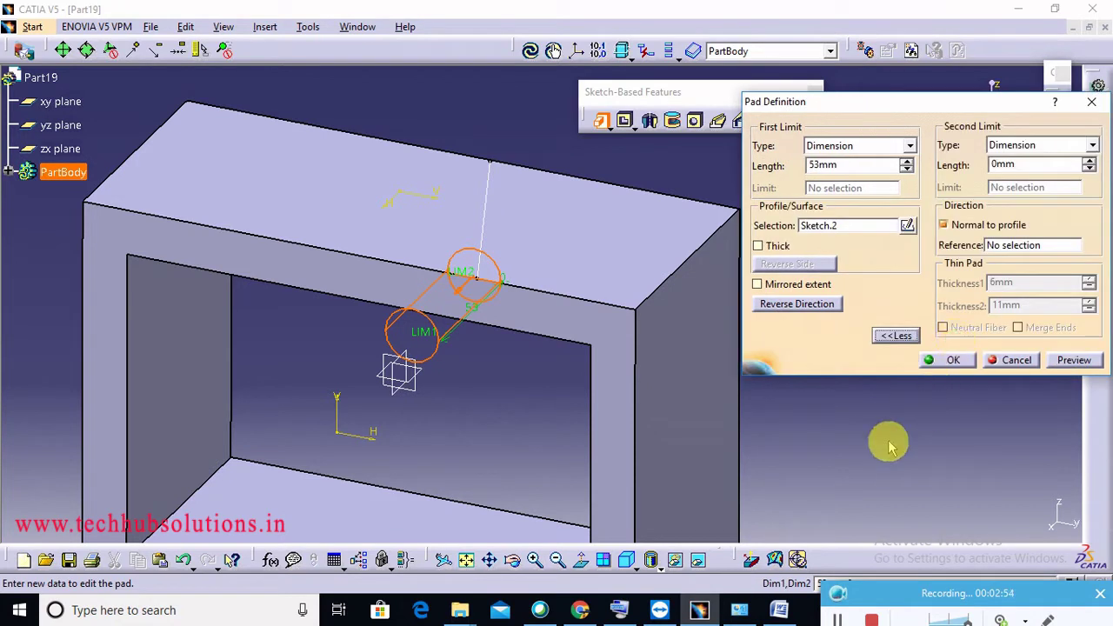
{"action": "left_click", "coordinate": [990, 227]}
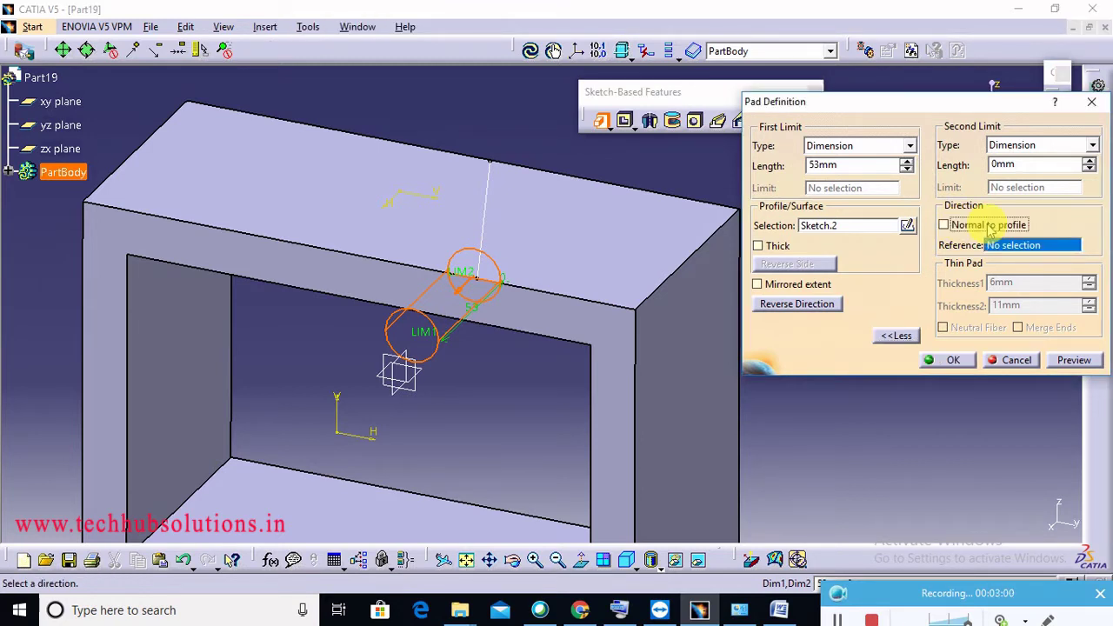
{"action": "left_click", "coordinate": [483, 221]}
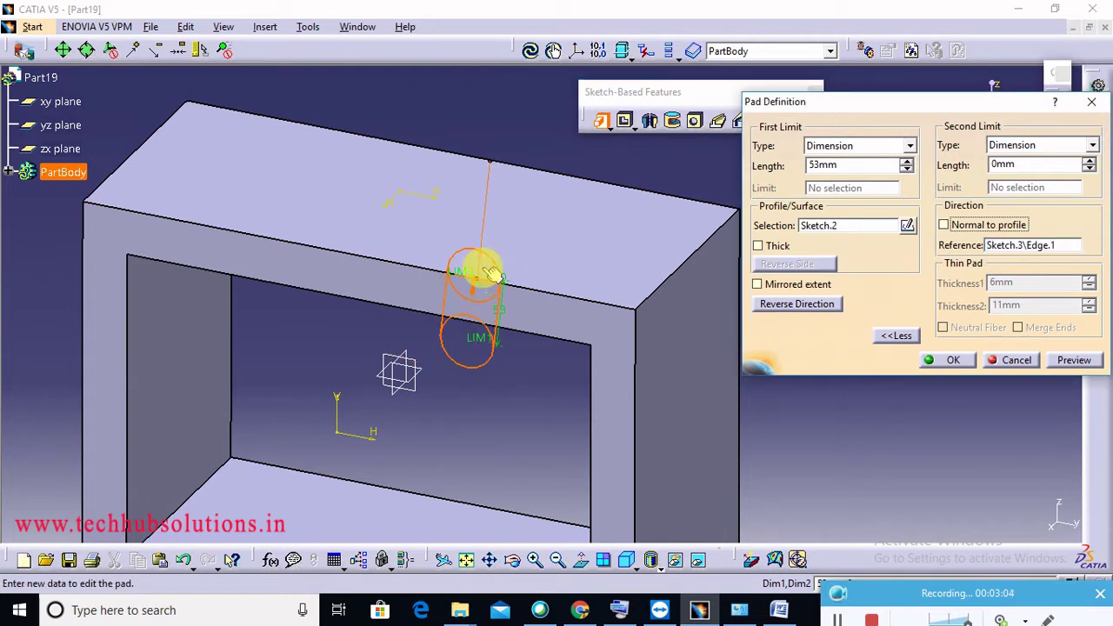
{"action": "left_click", "coordinate": [1062, 362]}
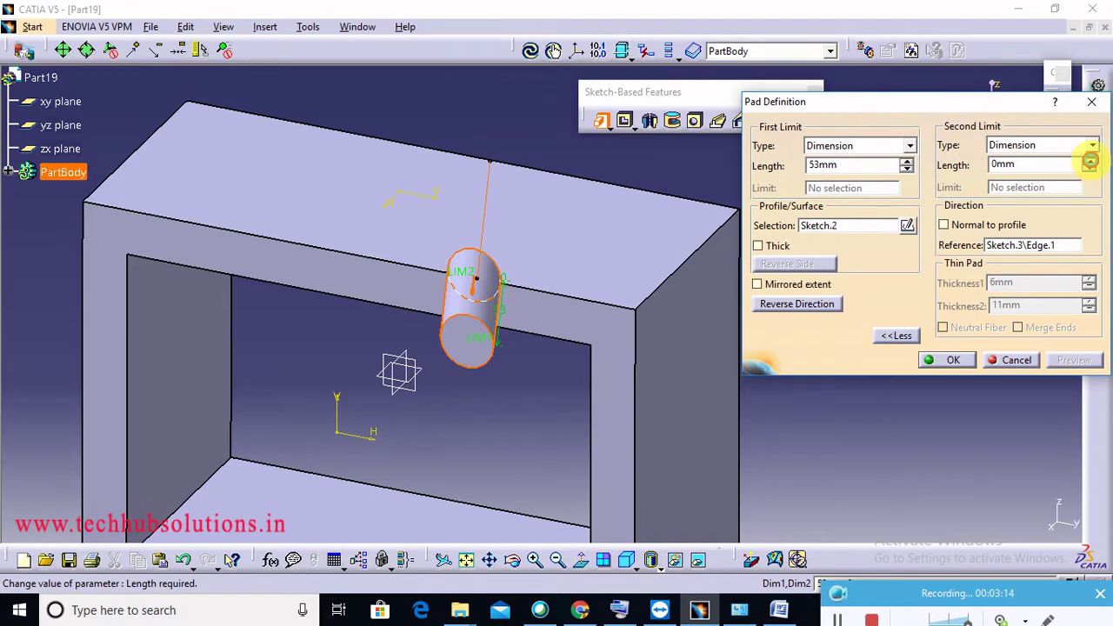
Set the circle pad's second limit length to 32 mm, preview the result and create the pad
{"action": "left_click", "coordinate": [1090, 160]}
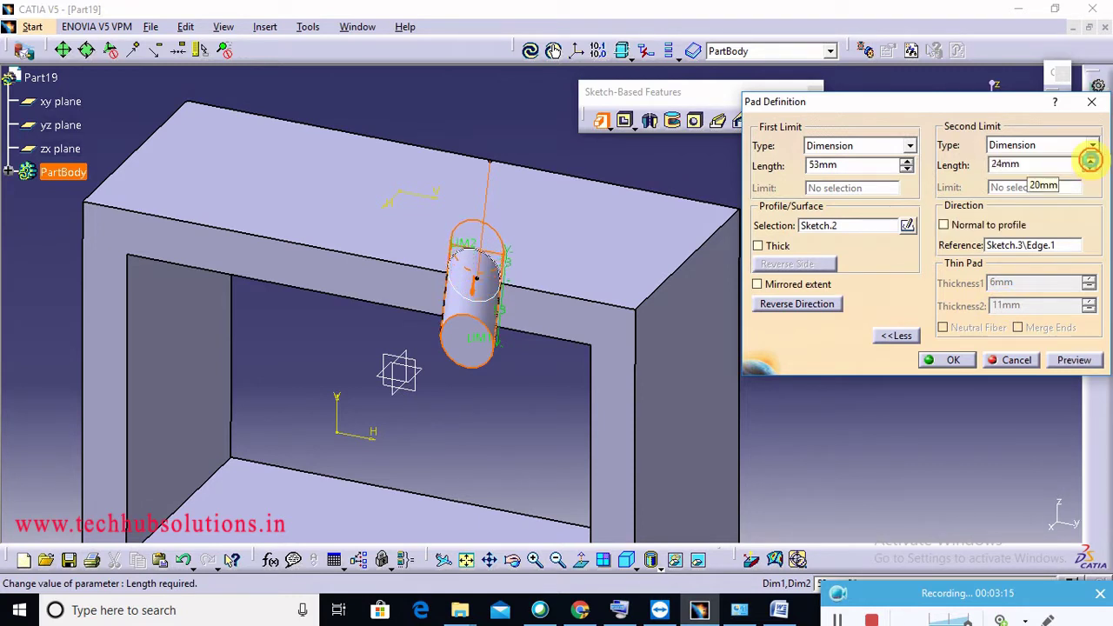
{"action": "left_click", "coordinate": [1058, 362]}
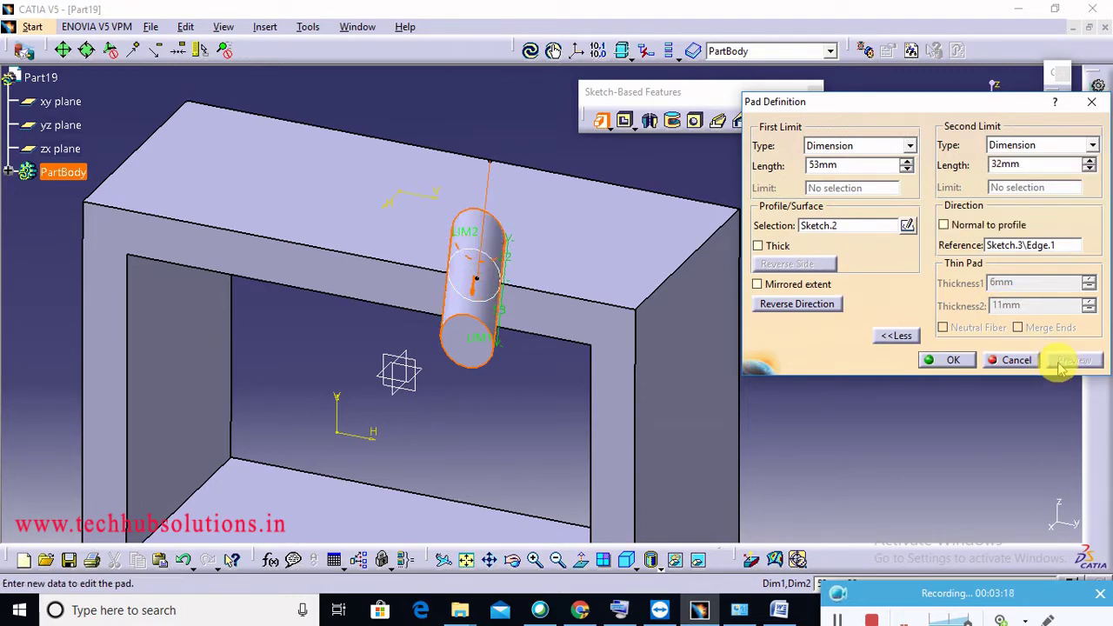
{"action": "left_click", "coordinate": [952, 361]}
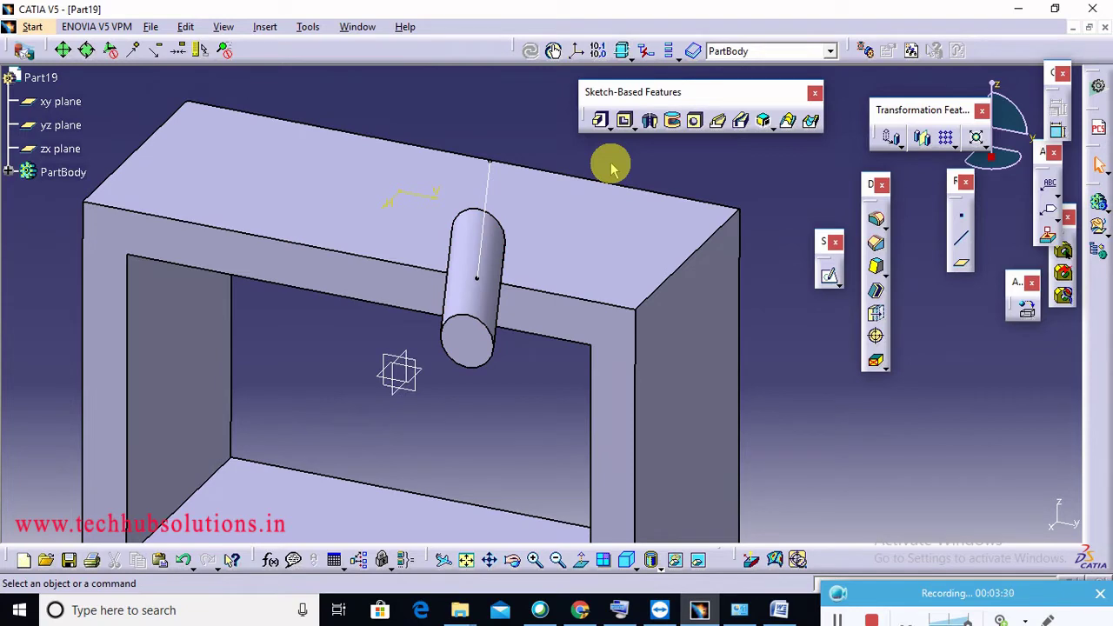
Create a new empty part for mechanical design
{"action": "left_click", "coordinate": [41, 30]}
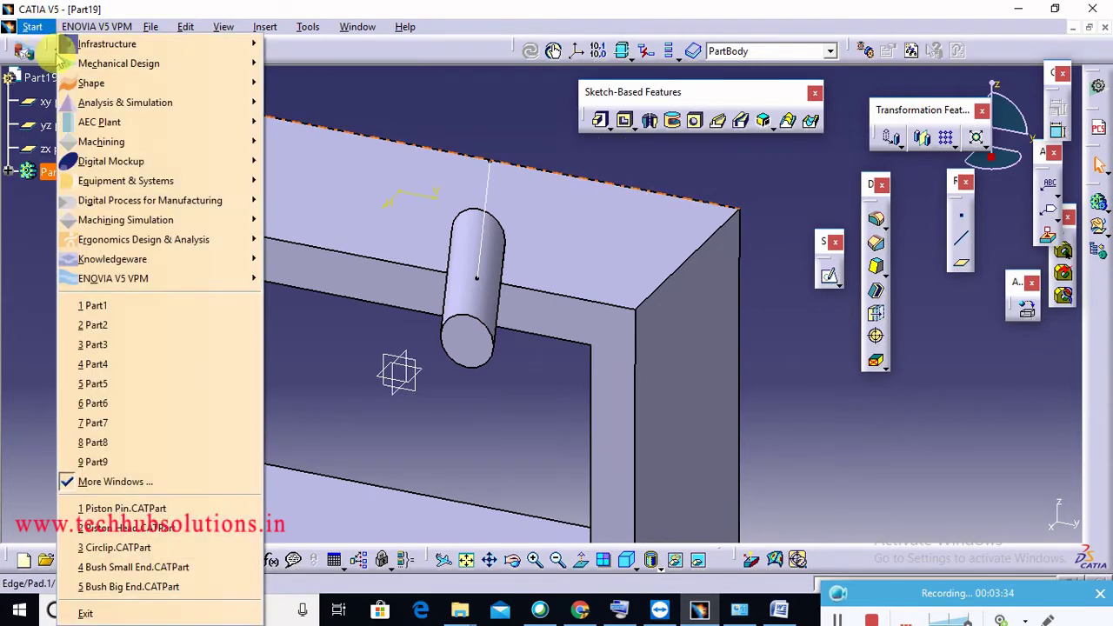
{"action": "mouse_move", "coordinate": [122, 65]}
{"action": "left_click", "coordinate": [279, 65]}
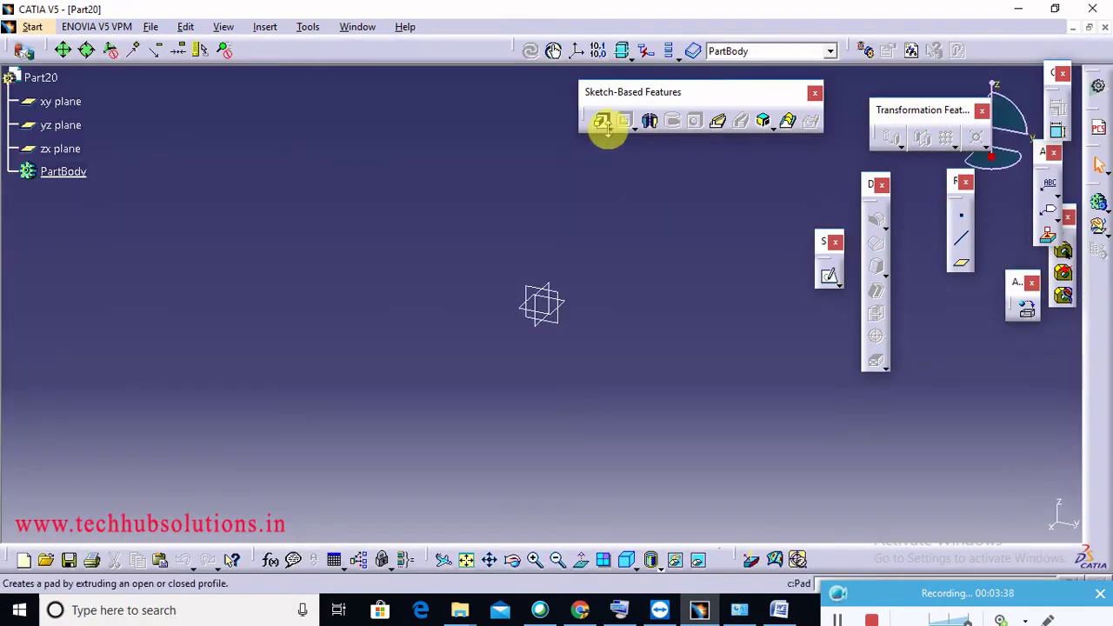
Open a sketch on the yz plane and draw a large outer rectangle enclosing the origin
{"action": "left_click", "coordinate": [555, 320]}
{"action": "left_click", "coordinate": [829, 276]}
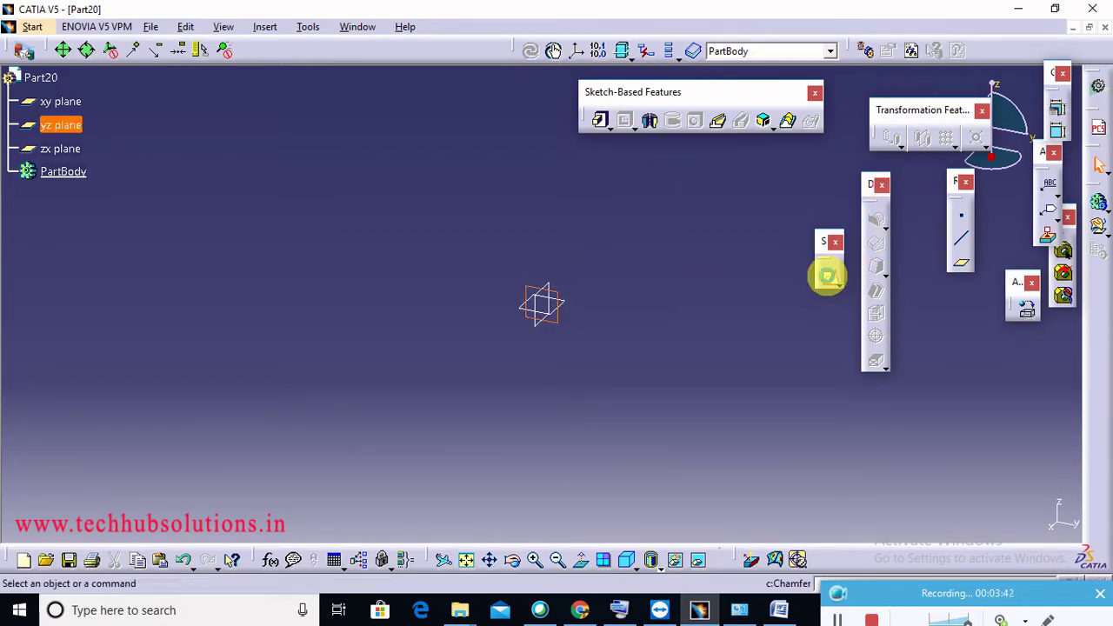
{"action": "left_click", "coordinate": [678, 114]}
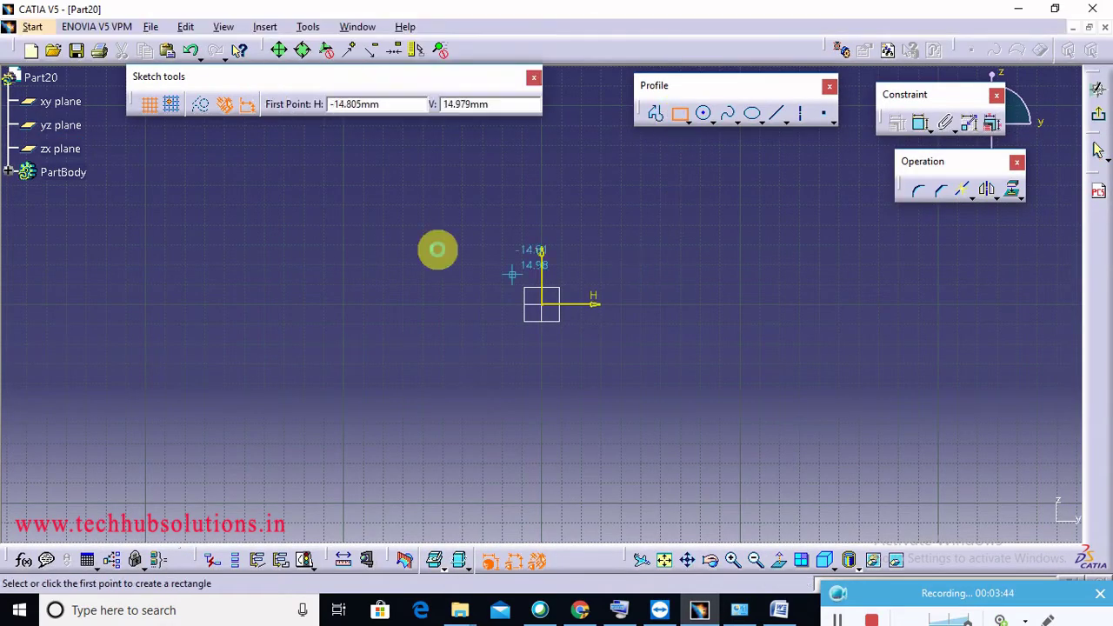
{"action": "left_click", "coordinate": [372, 188]}
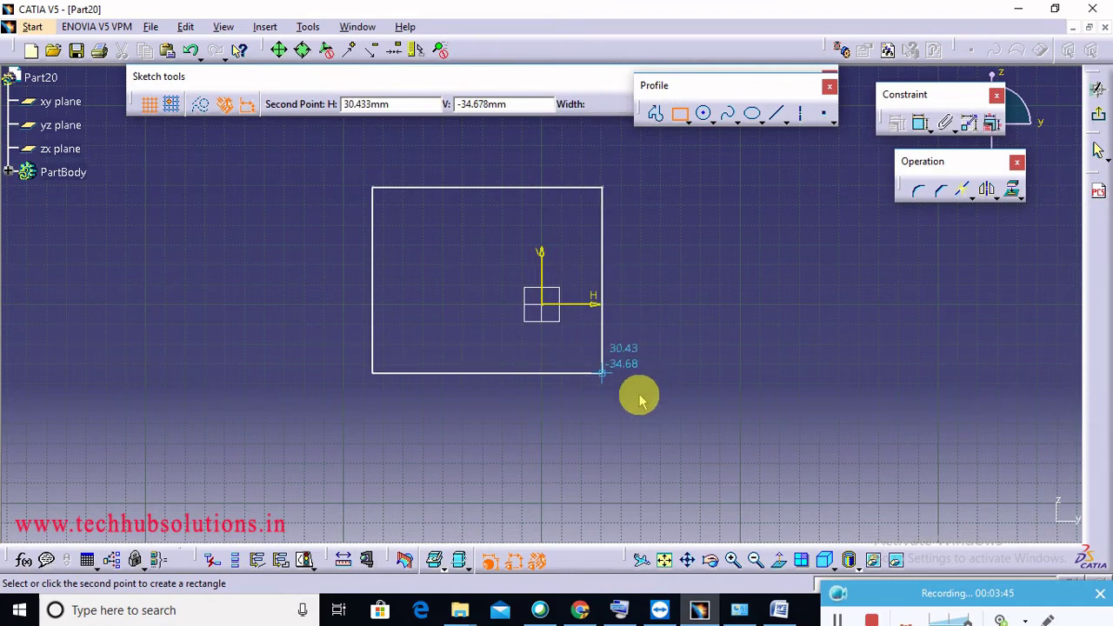
{"action": "left_click", "coordinate": [736, 453]}
{"action": "left_click", "coordinate": [689, 122]}
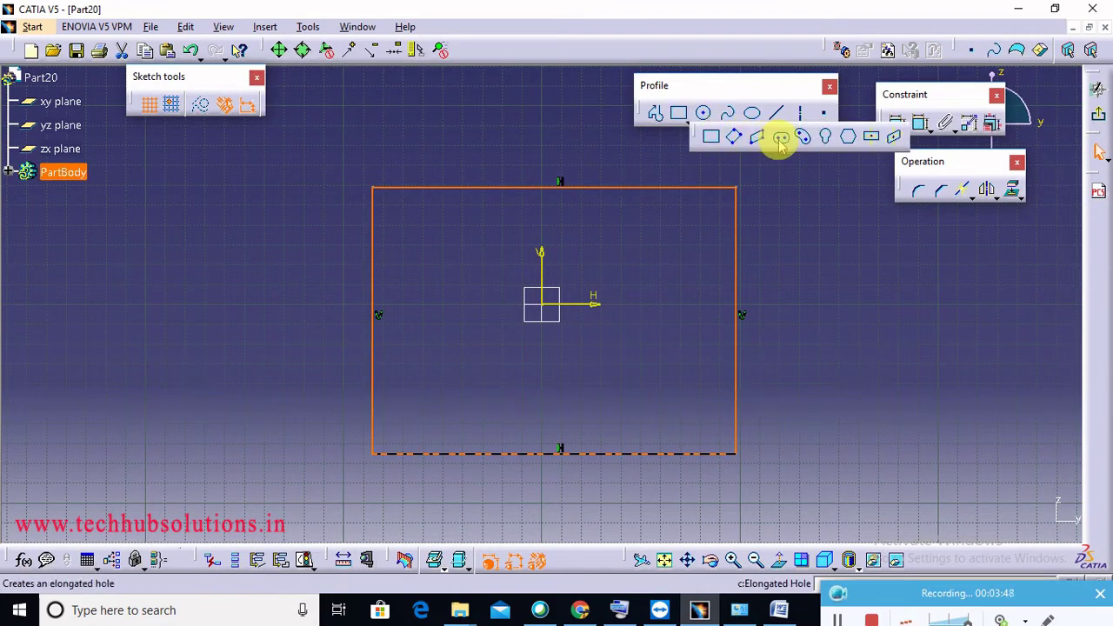
{"action": "left_click", "coordinate": [868, 139]}
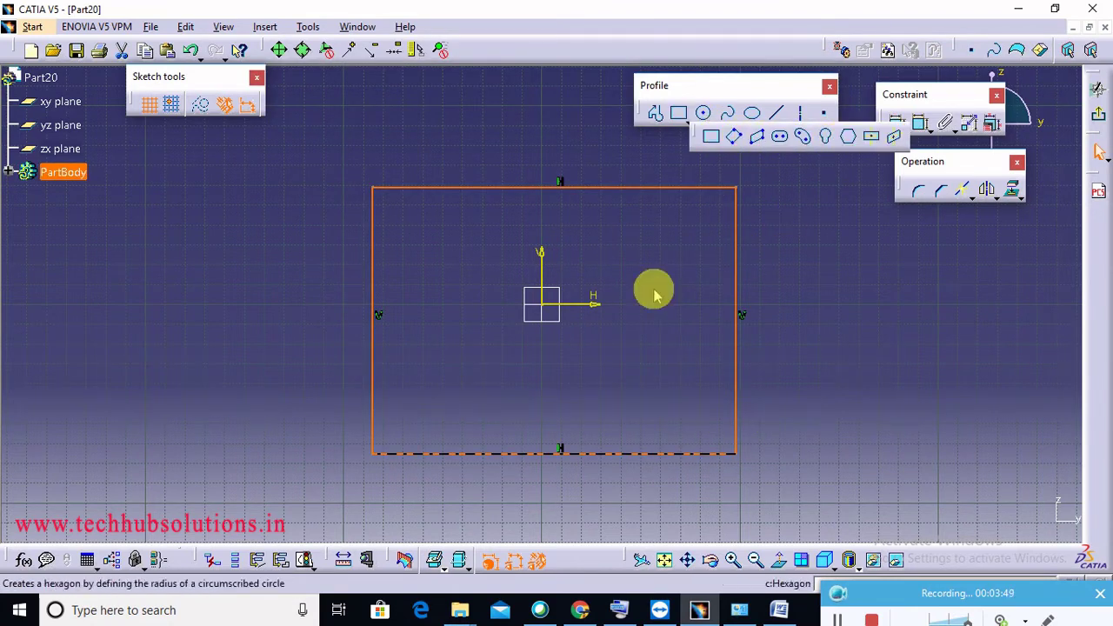
{"action": "left_click", "coordinate": [542, 303]}
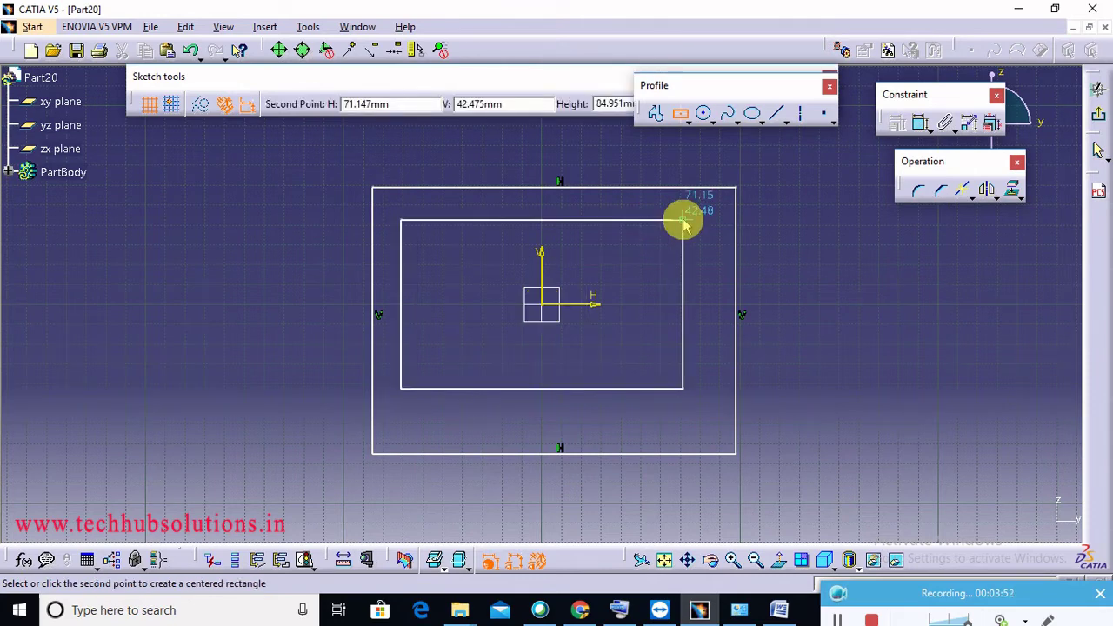
{"action": "left_click", "coordinate": [683, 116]}
Draw two successively smaller rectangles nested inside the outer one, with the smallest starting at about H -28.8 mm, V 19.5 mm
{"action": "left_click", "coordinate": [708, 134]}
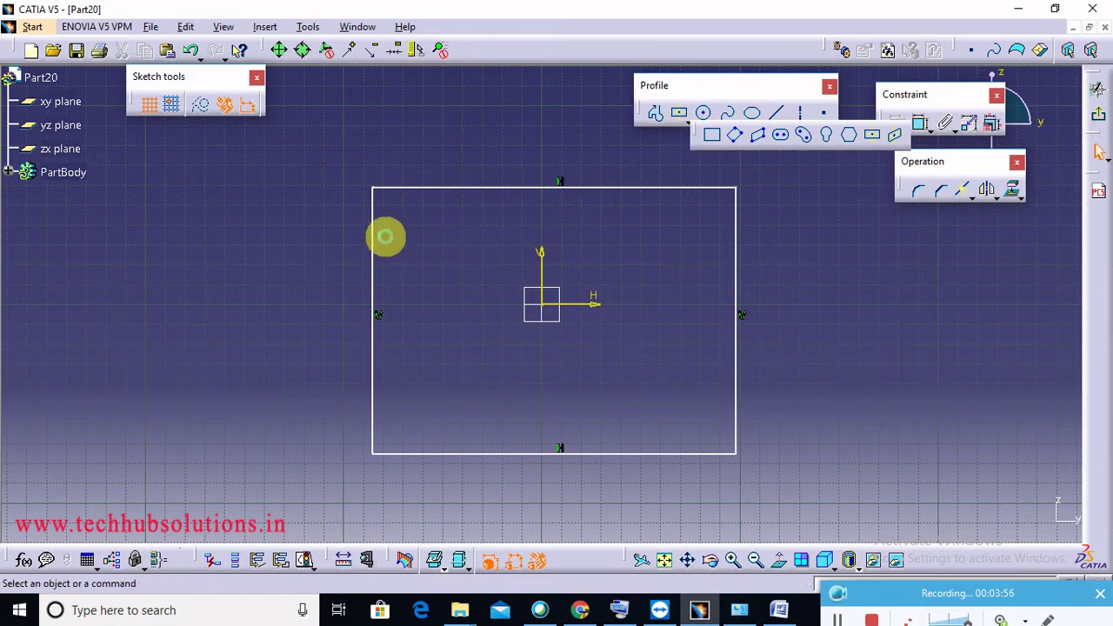
{"action": "left_click", "coordinate": [419, 227]}
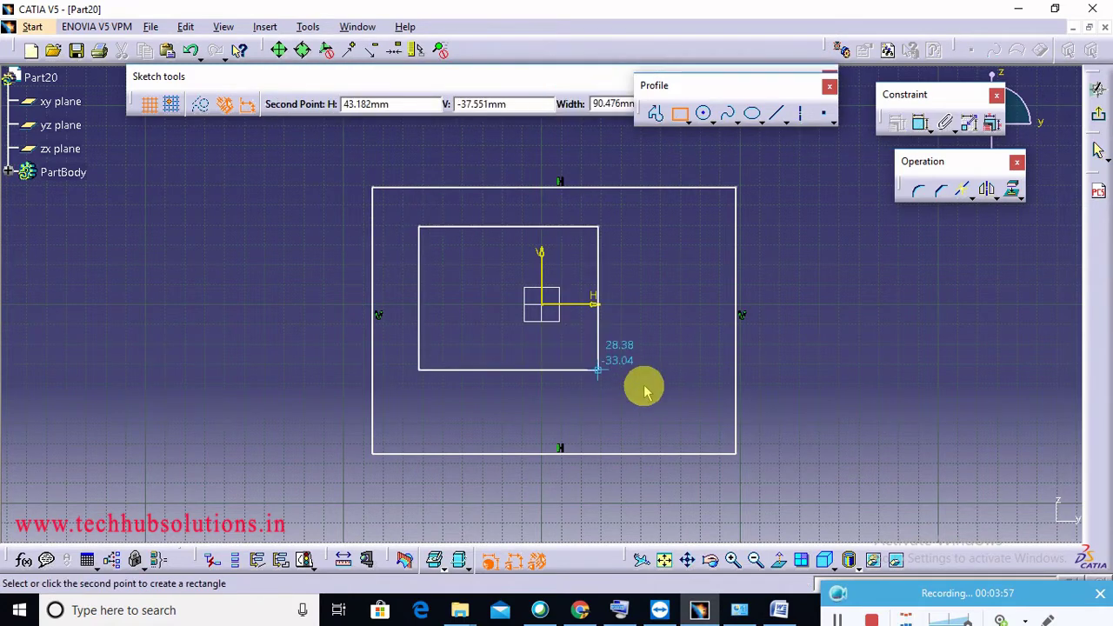
{"action": "left_click", "coordinate": [693, 419]}
{"action": "left_click", "coordinate": [680, 114]}
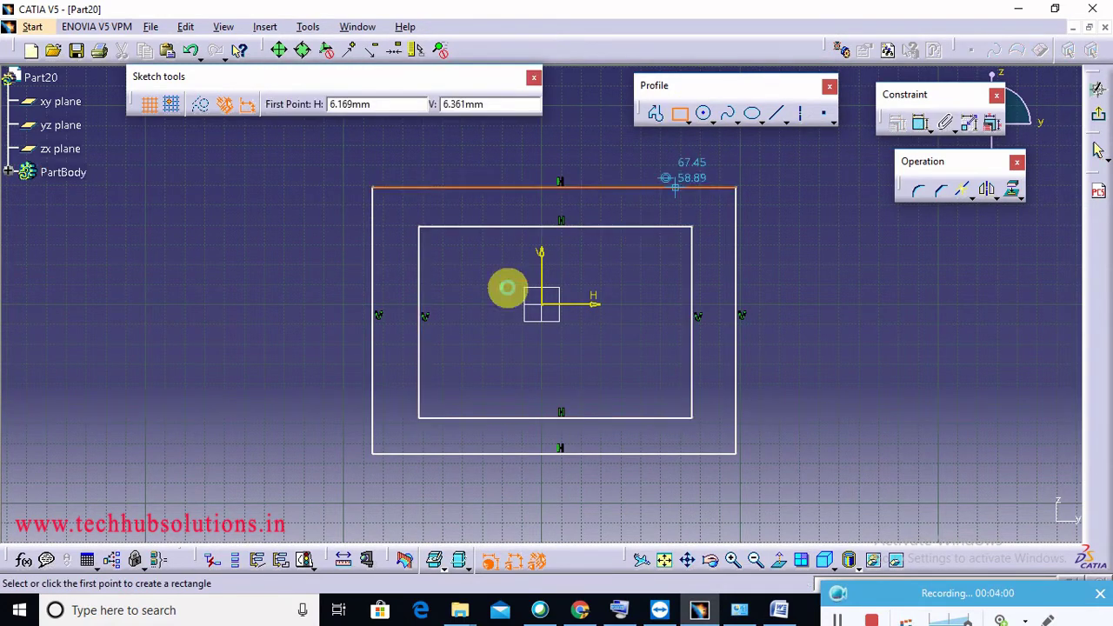
{"action": "left_click", "coordinate": [485, 266]}
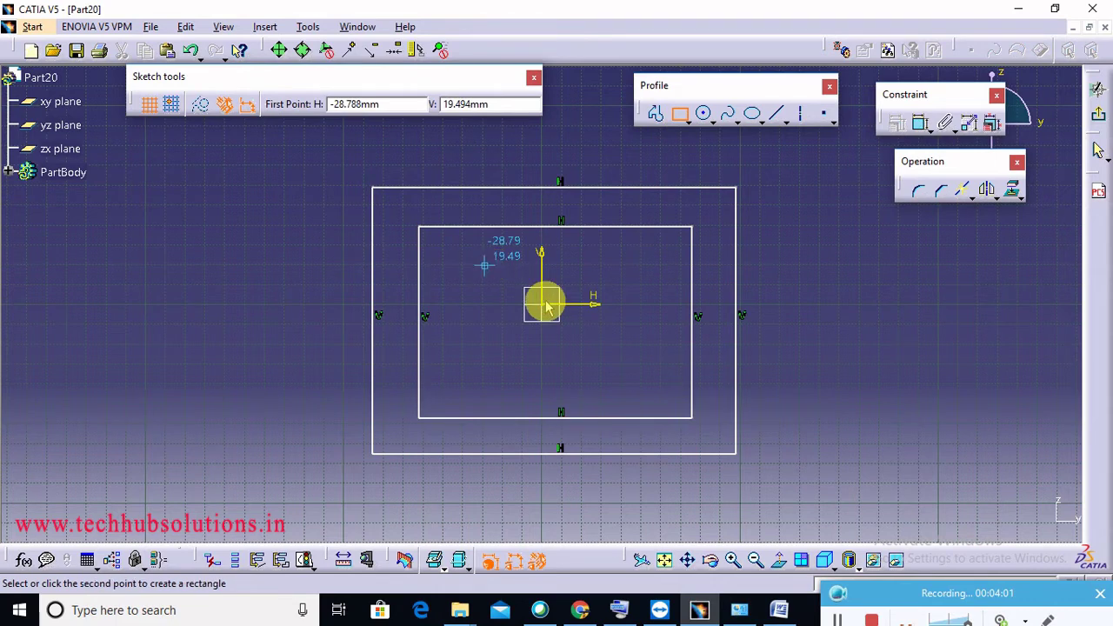
{"action": "left_click", "coordinate": [622, 366]}
Draw a small circle near the origin inside the innermost rectangle and exit the sketch
{"action": "left_click", "coordinate": [704, 113]}
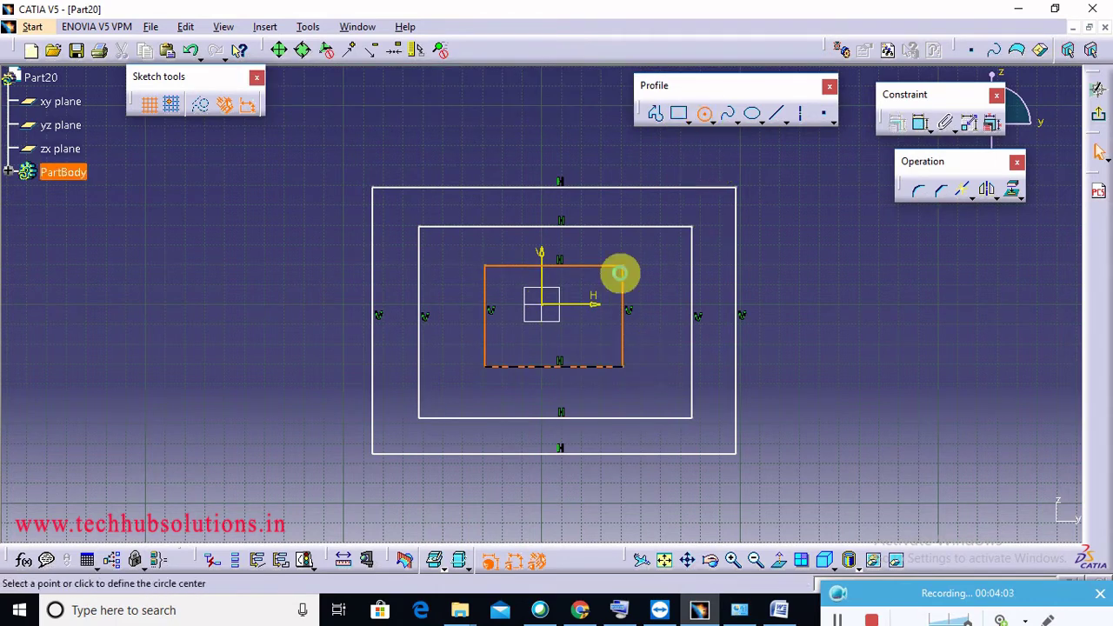
{"action": "left_click", "coordinate": [557, 312]}
{"action": "left_click", "coordinate": [568, 290]}
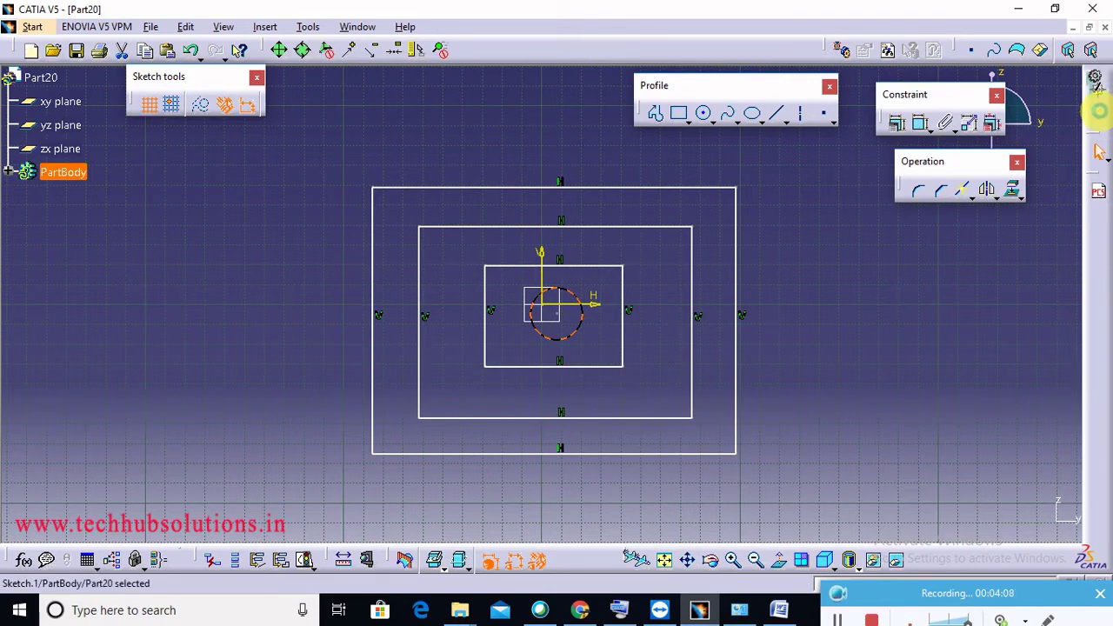
{"action": "left_click", "coordinate": [1099, 109]}
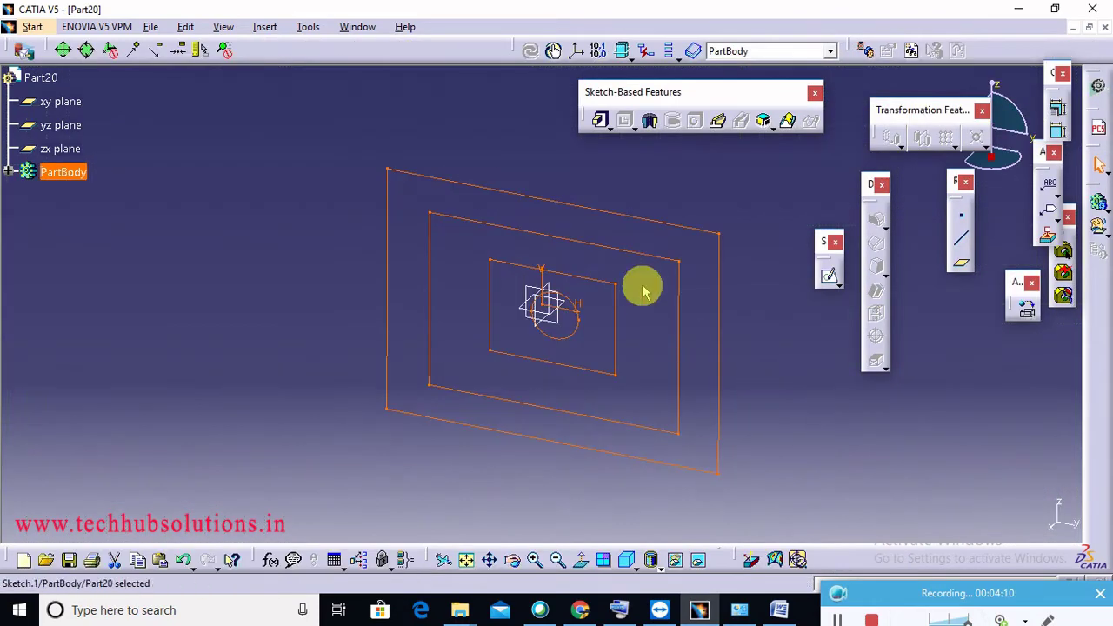
Start a Multi-Pad from the nested sketch and set the thickness of domain 1, the innermost rectangle, to 8 mm
{"action": "left_click", "coordinate": [633, 163]}
{"action": "left_click", "coordinate": [611, 129]}
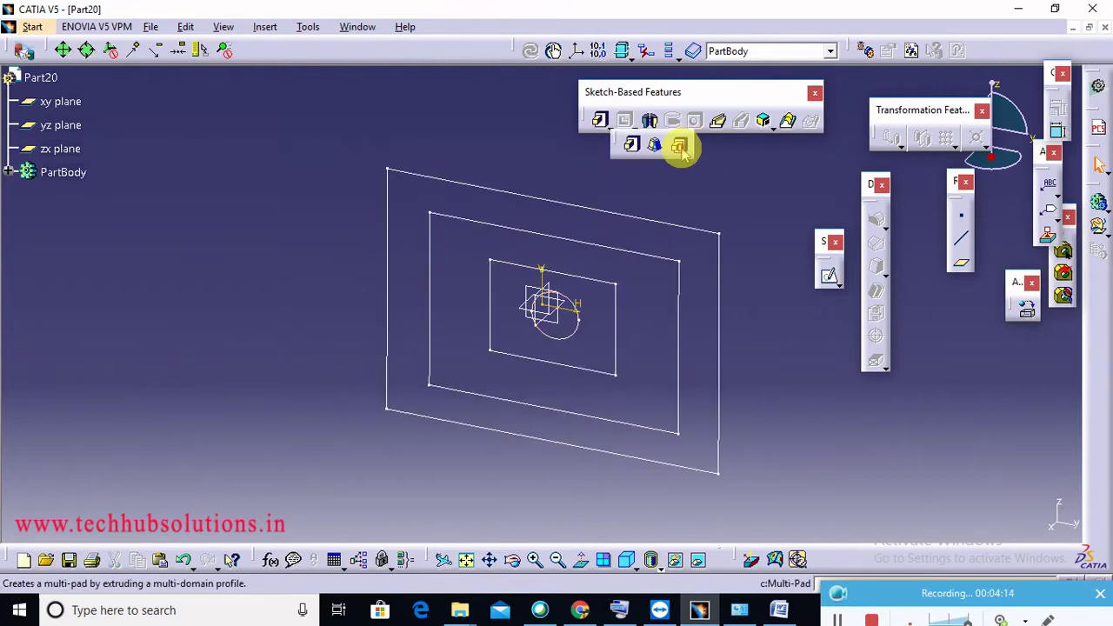
{"action": "left_click", "coordinate": [679, 146]}
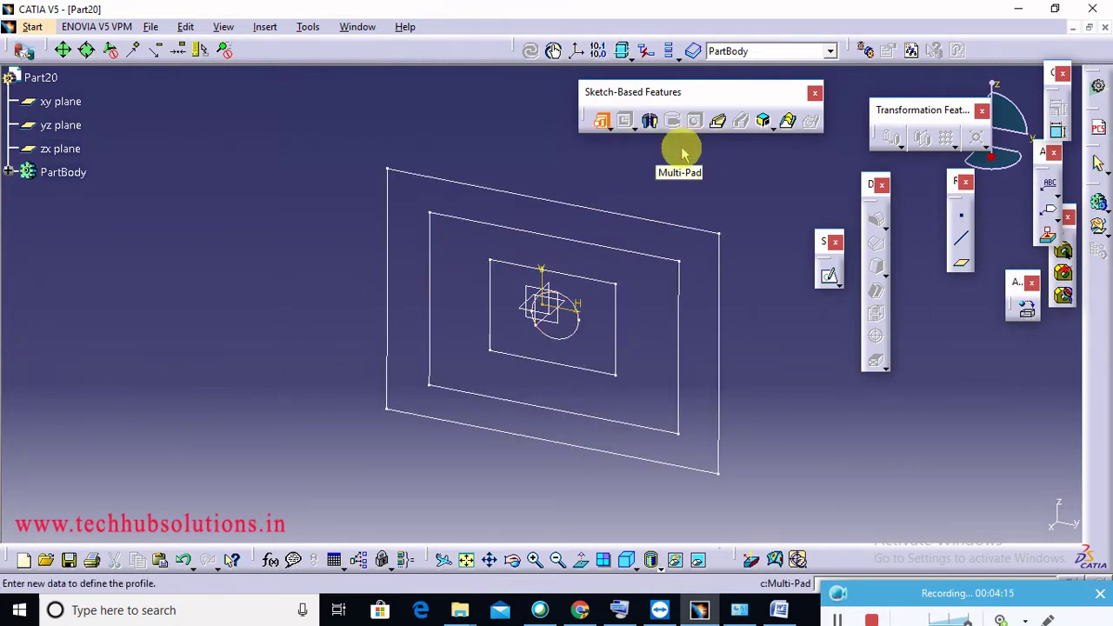
{"action": "left_click", "coordinate": [641, 217]}
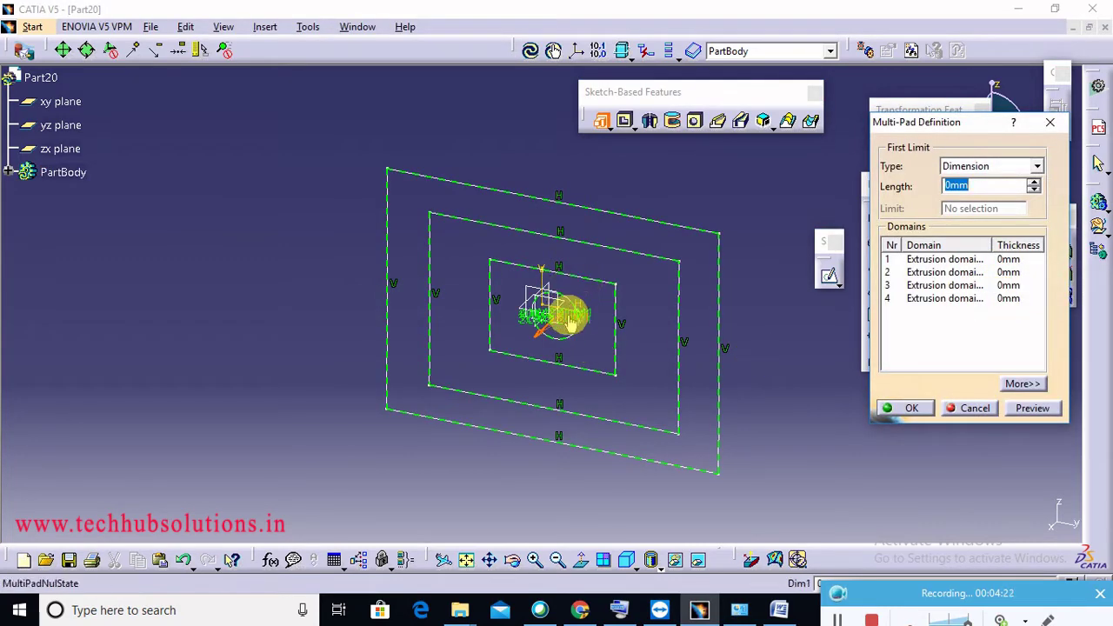
{"action": "left_click", "coordinate": [1007, 259]}
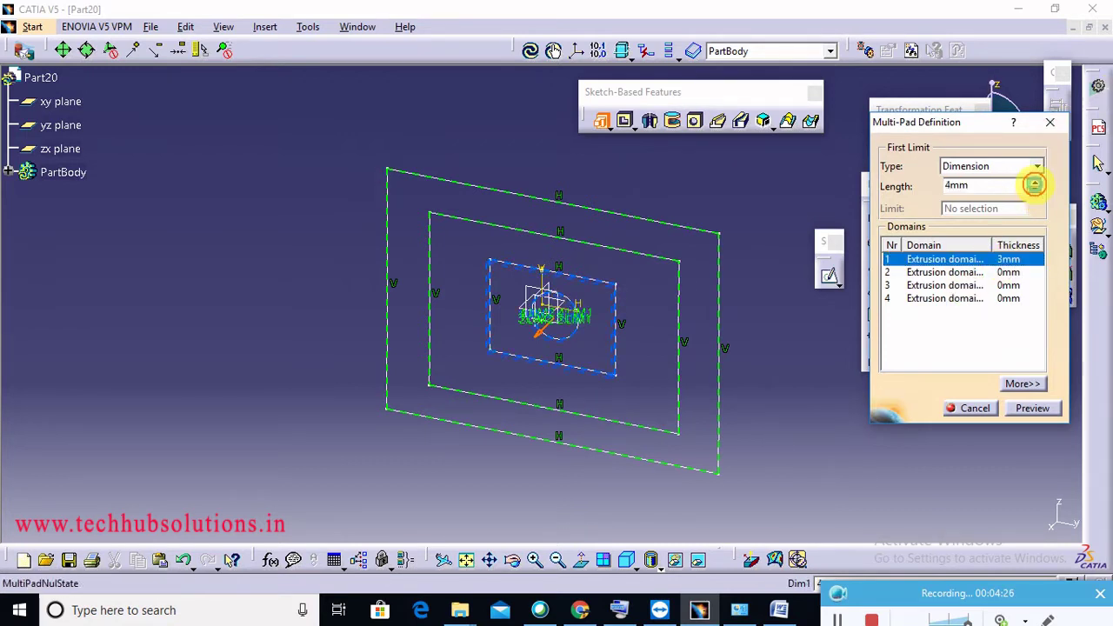
{"action": "left_click", "coordinate": [1035, 183]}
Set the thicknesses of the other multi-pad domains: domain 2 to 2 mm, domain 3 to 1 mm and domain 4 to 43 mm
{"action": "left_click", "coordinate": [1011, 272]}
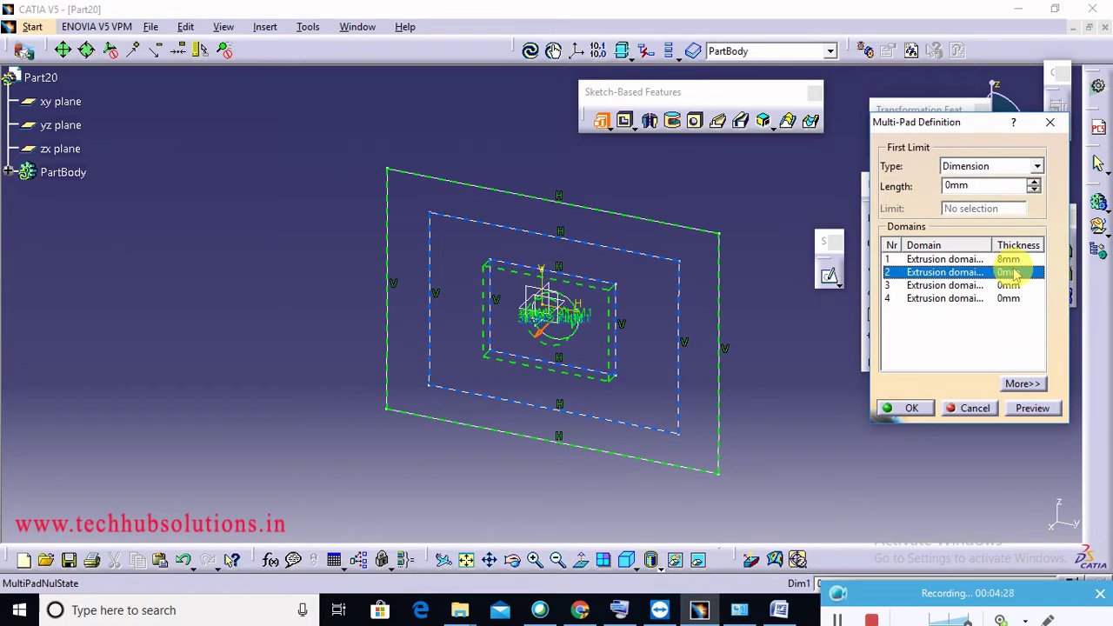
{"action": "left_click", "coordinate": [1035, 181]}
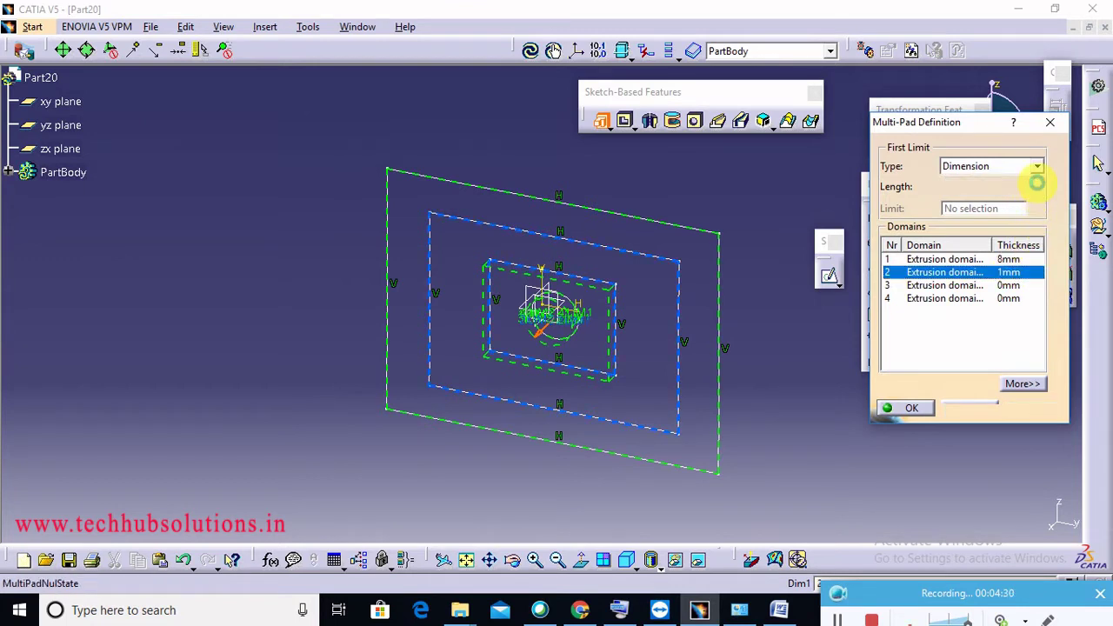
{"action": "left_click", "coordinate": [1011, 286]}
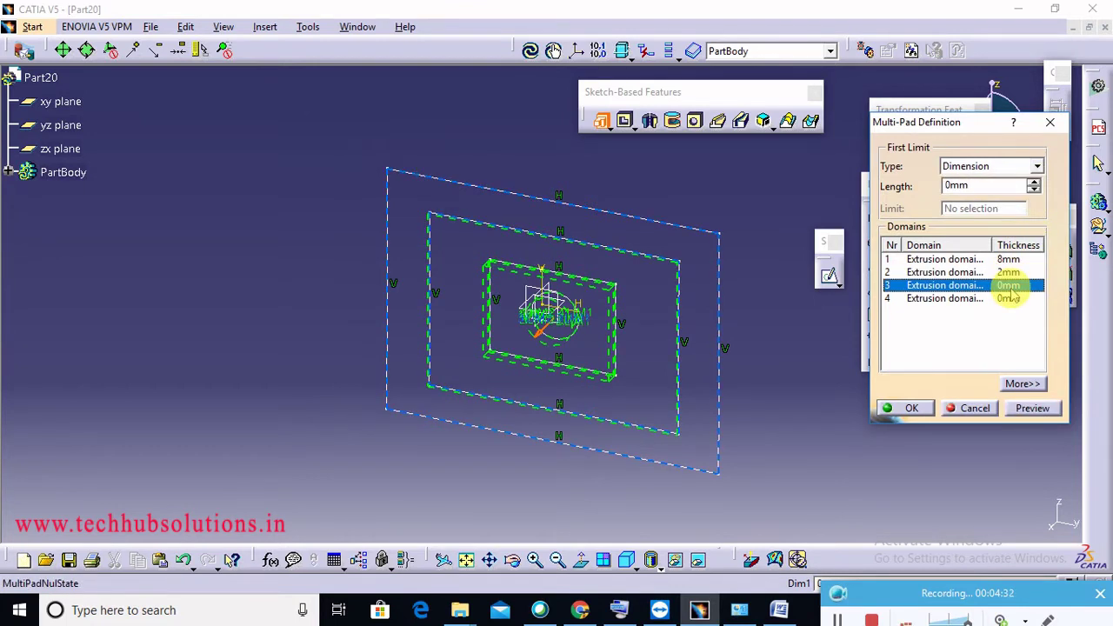
{"action": "left_click", "coordinate": [1034, 181]}
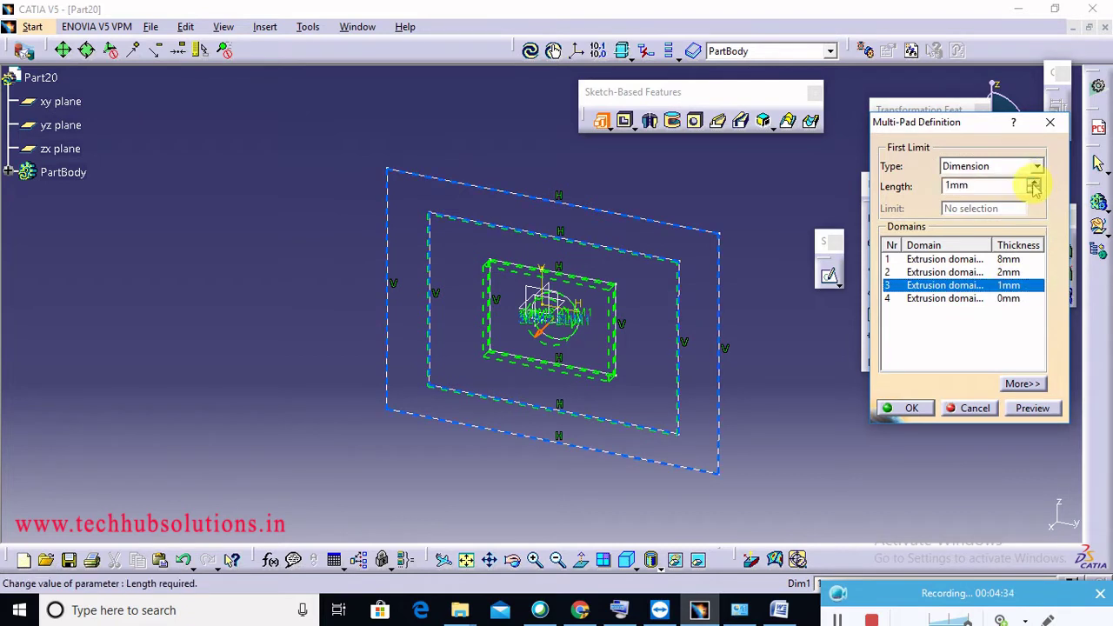
{"action": "left_click", "coordinate": [999, 299]}
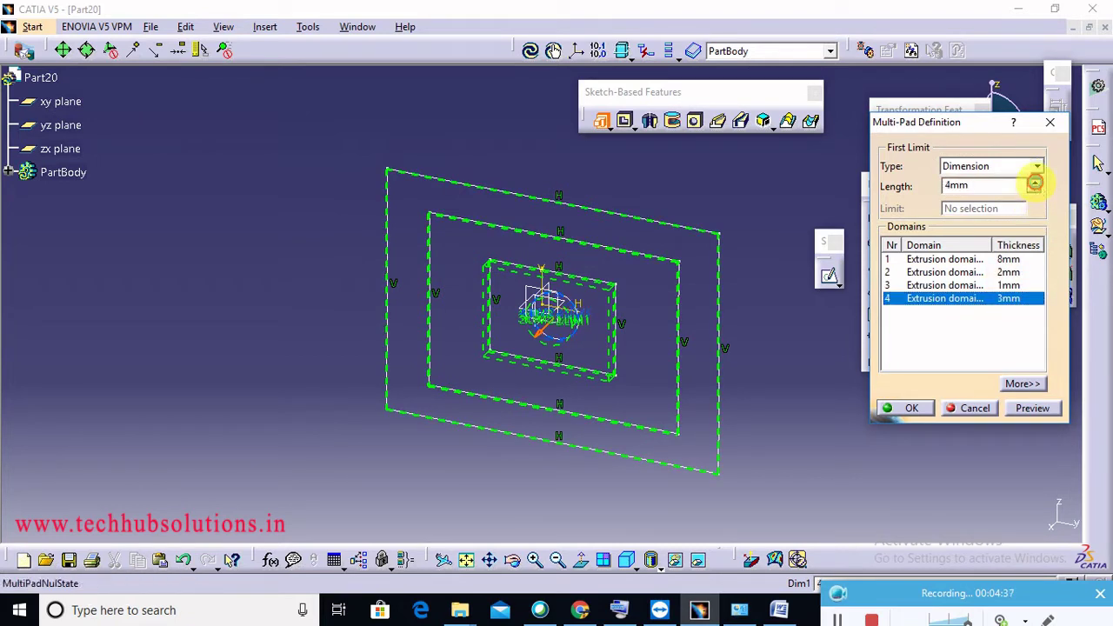
{"action": "left_click", "coordinate": [1035, 181]}
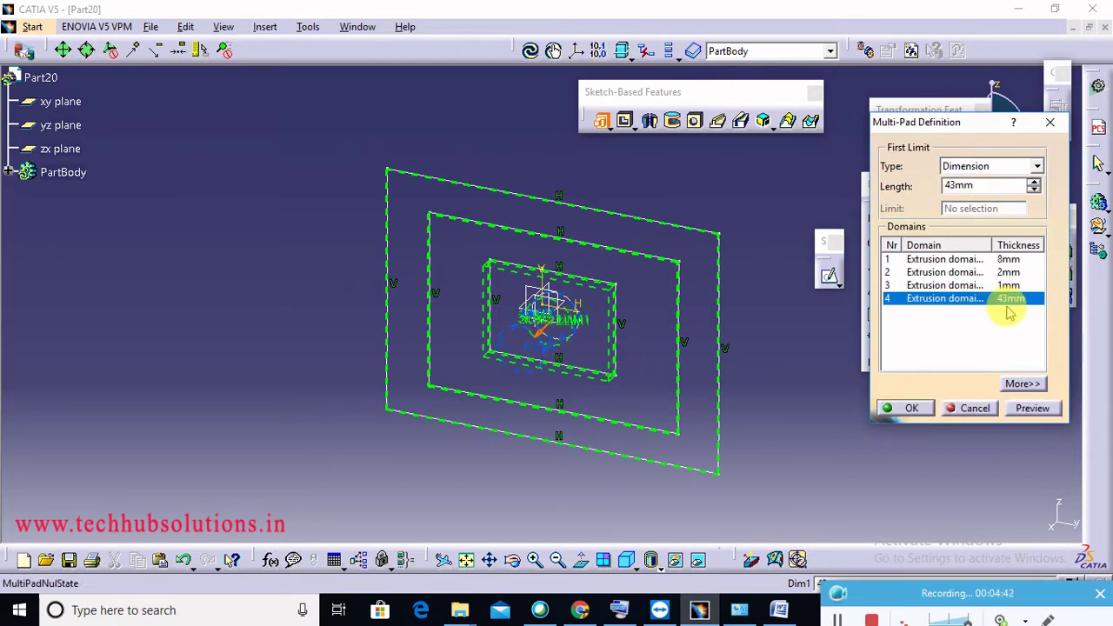
Increase the thickness of Multi-Pad domain 1, the innermost rectangle, to 15 mm
{"action": "left_click", "coordinate": [1009, 260]}
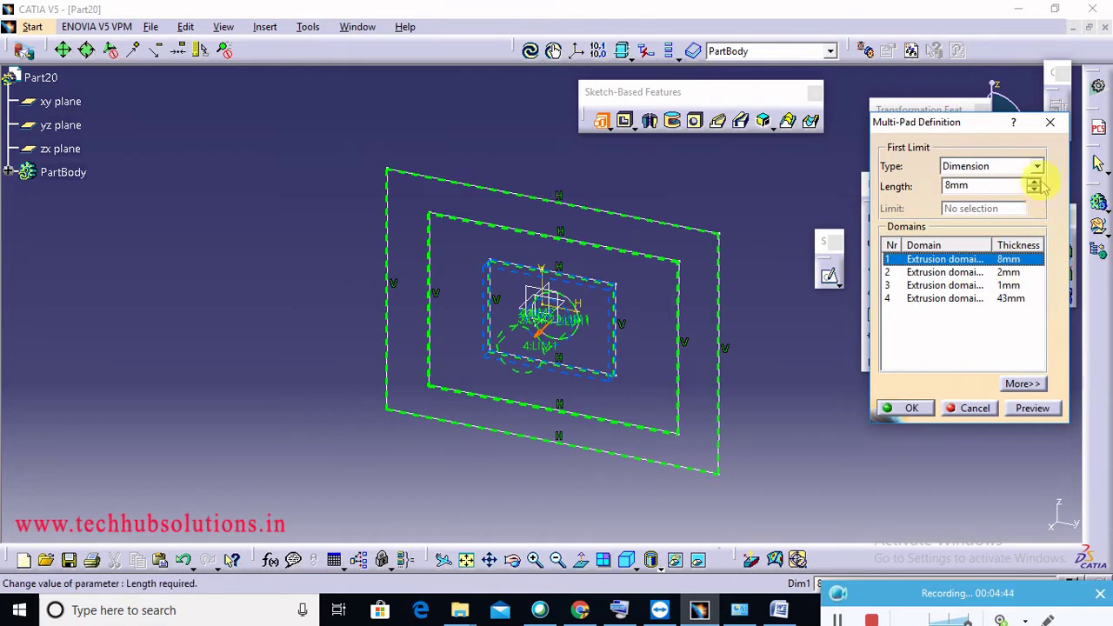
{"action": "left_click", "coordinate": [1033, 185]}
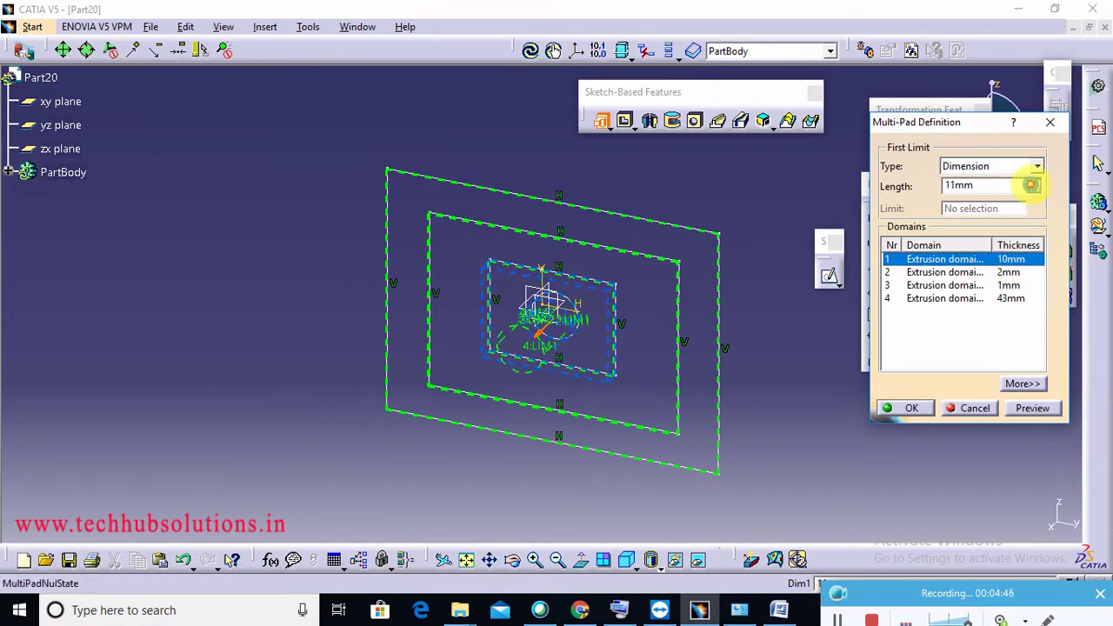
{"action": "left_click", "coordinate": [1033, 181]}
{"action": "left_click", "coordinate": [1033, 181]}
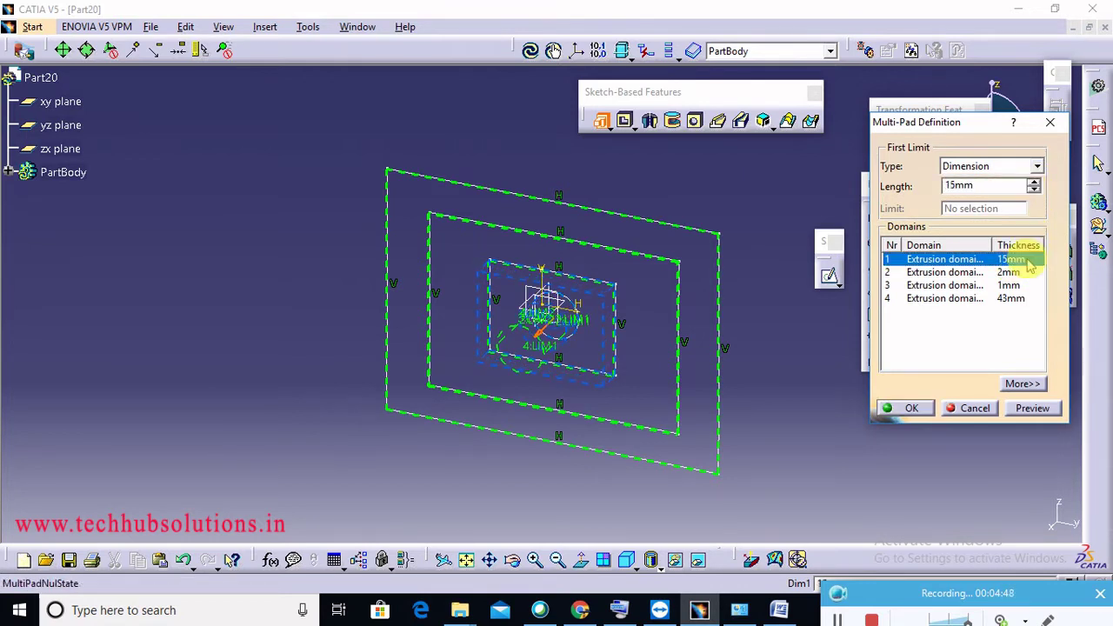
Set the thickness of domain 2 to 6 mm and domain 3 to 3 mm, preview the result and create the Multi-Pad
{"action": "left_click", "coordinate": [1009, 272]}
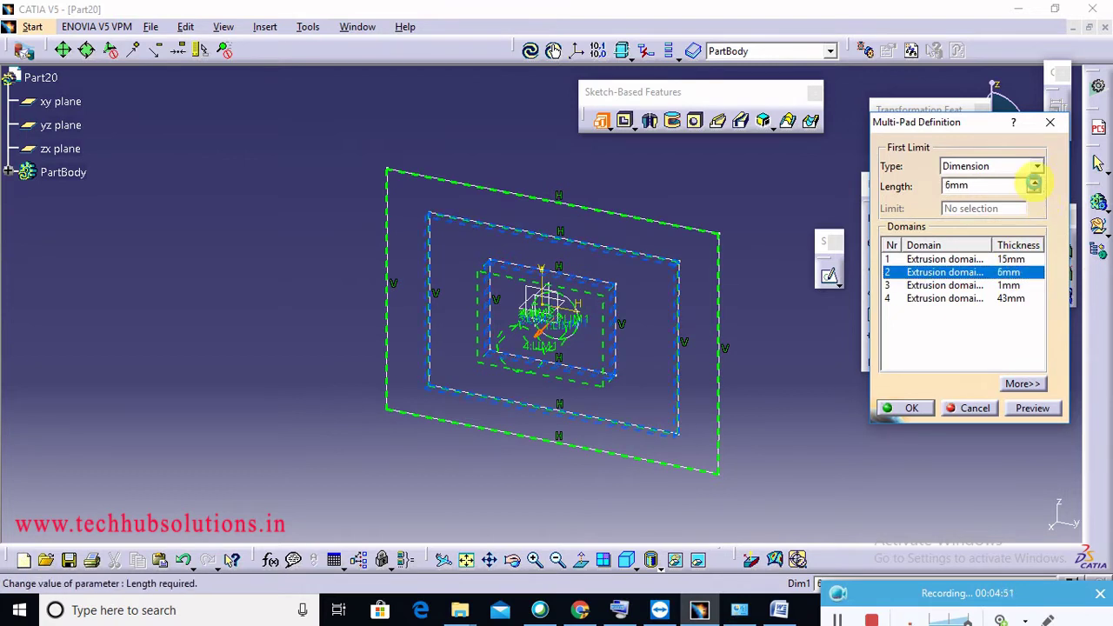
{"action": "left_click", "coordinate": [1009, 285]}
{"action": "left_click", "coordinate": [1033, 181]}
{"action": "left_click", "coordinate": [1033, 180]}
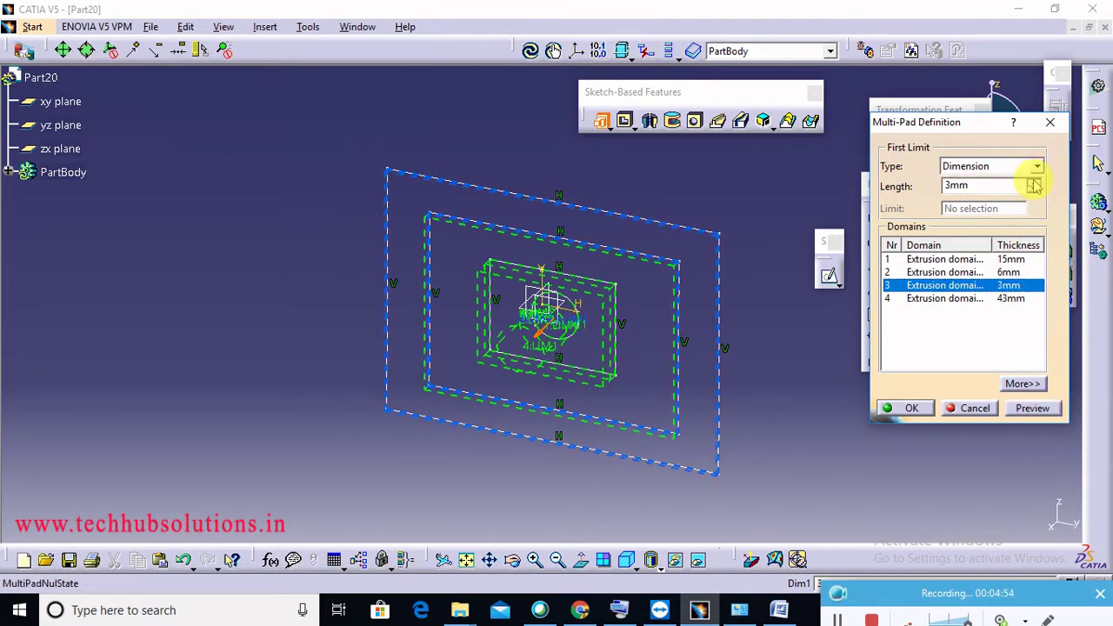
{"action": "left_click", "coordinate": [1033, 408]}
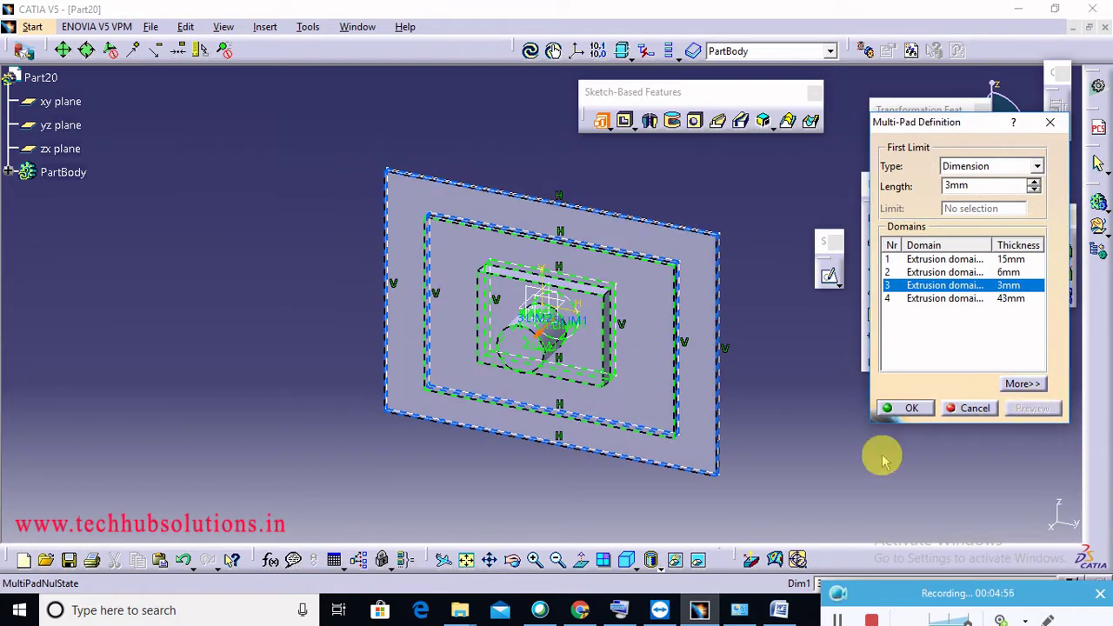
{"action": "left_click", "coordinate": [915, 408]}
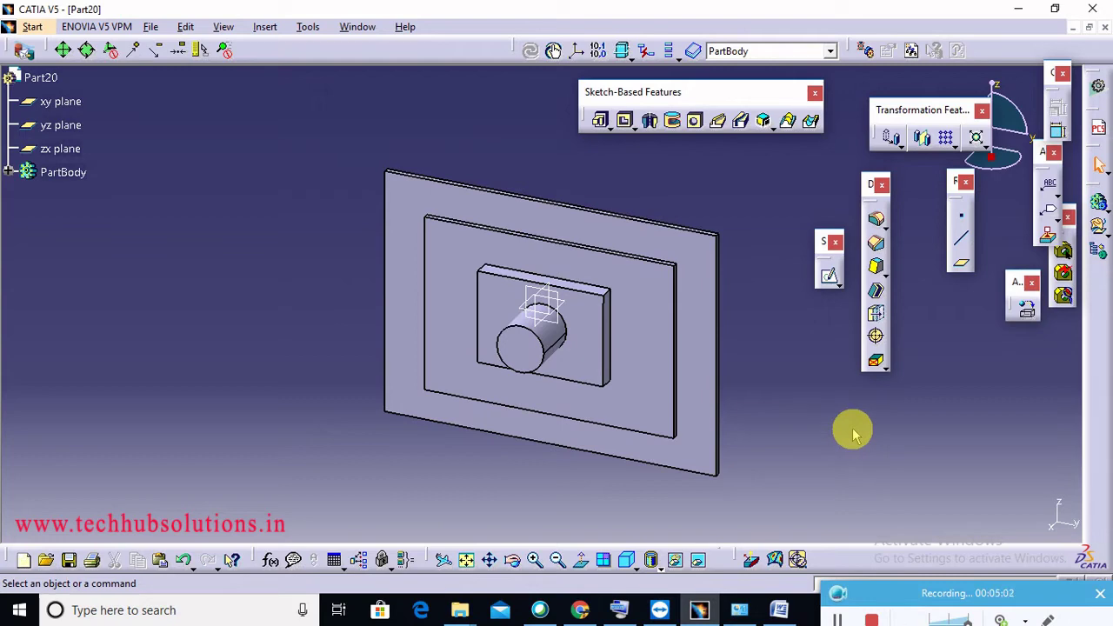
Create a new Part Design part and open a sketch on its yz plane
{"action": "left_click", "coordinate": [676, 293]}
{"action": "left_click", "coordinate": [43, 27]}
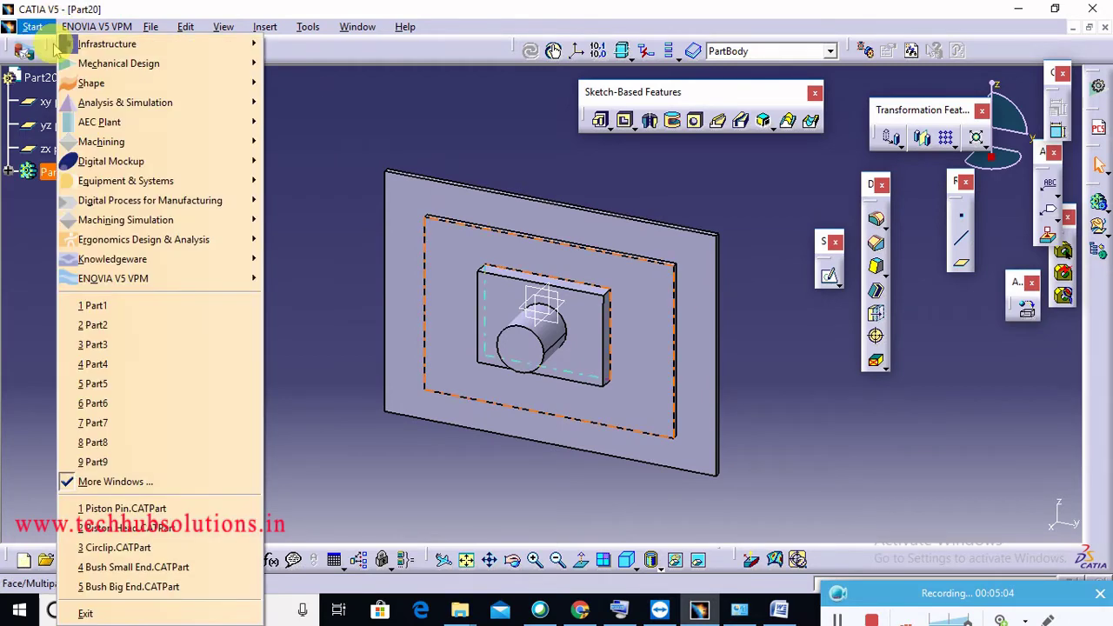
{"action": "mouse_move", "coordinate": [118, 65]}
{"action": "left_click", "coordinate": [364, 81]}
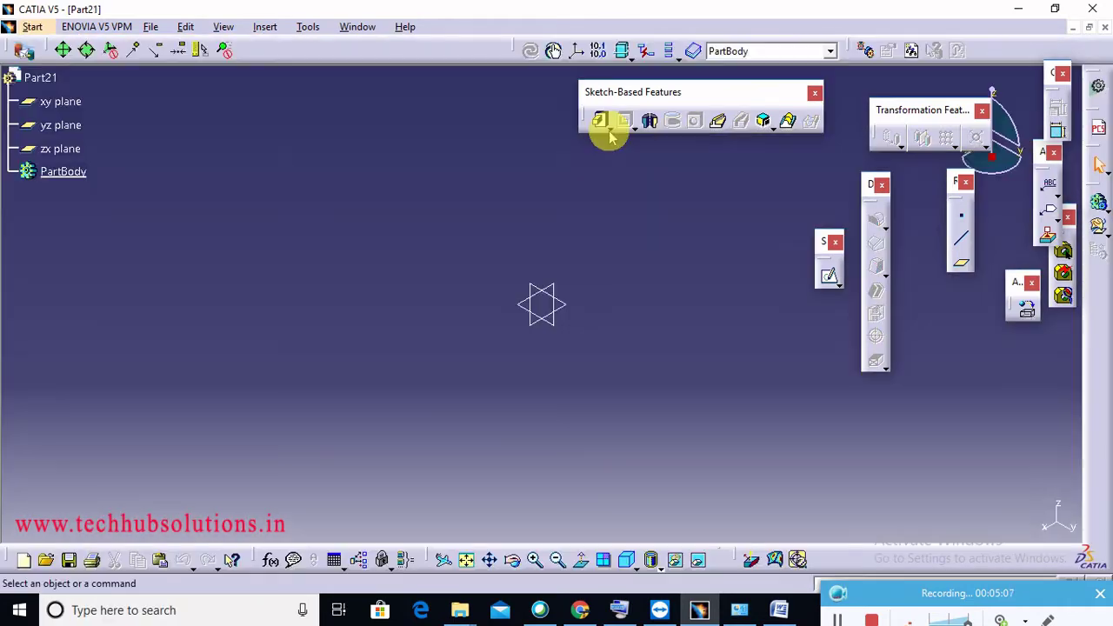
{"action": "left_click", "coordinate": [609, 130]}
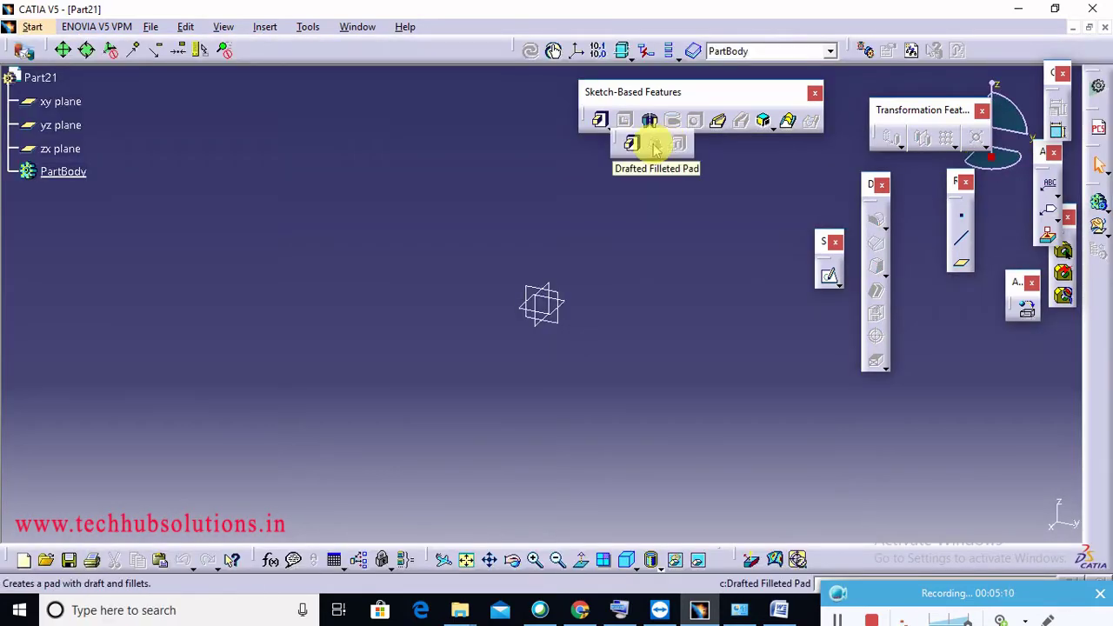
{"action": "left_click", "coordinate": [551, 322]}
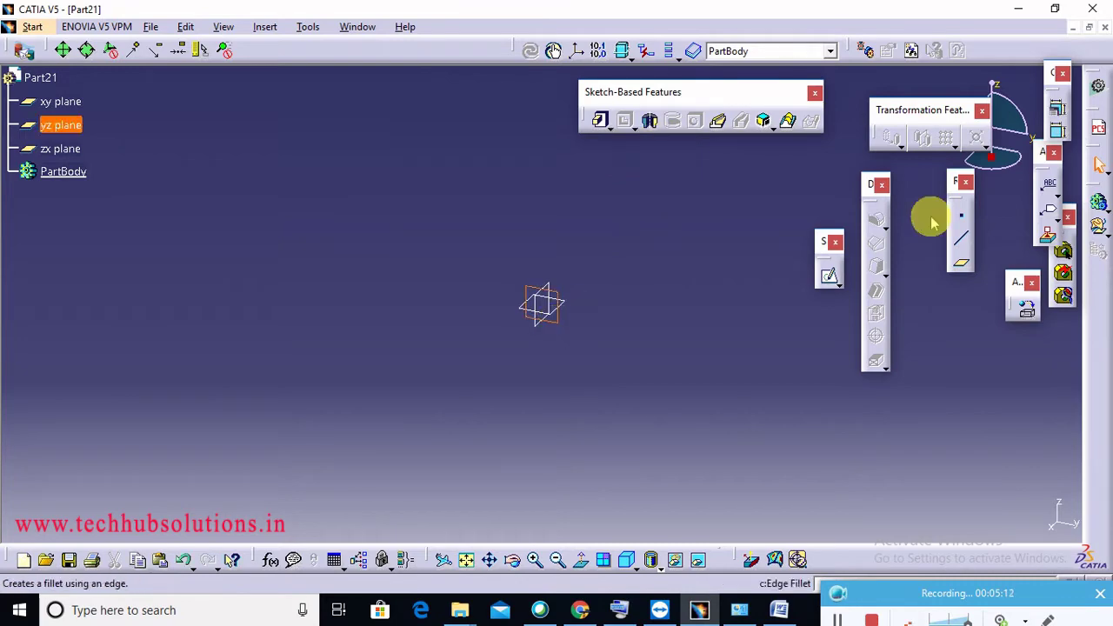
{"action": "left_click", "coordinate": [833, 277]}
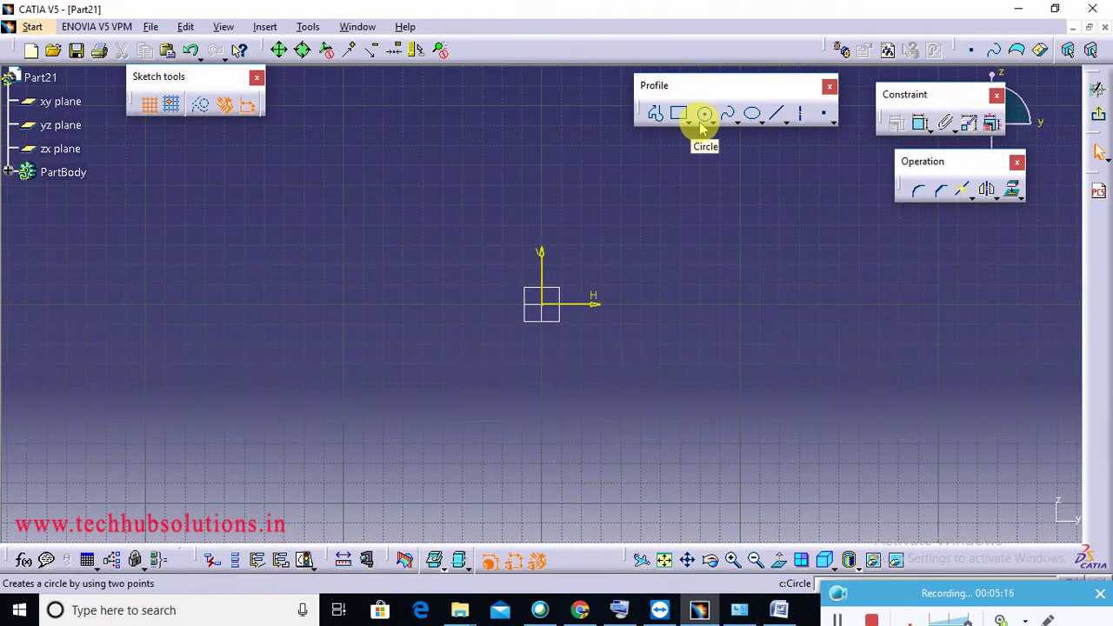
Draw a rectangle about 206 mm wide around the origin, exit the sketch and pad it 20 mm
{"action": "left_click", "coordinate": [680, 114]}
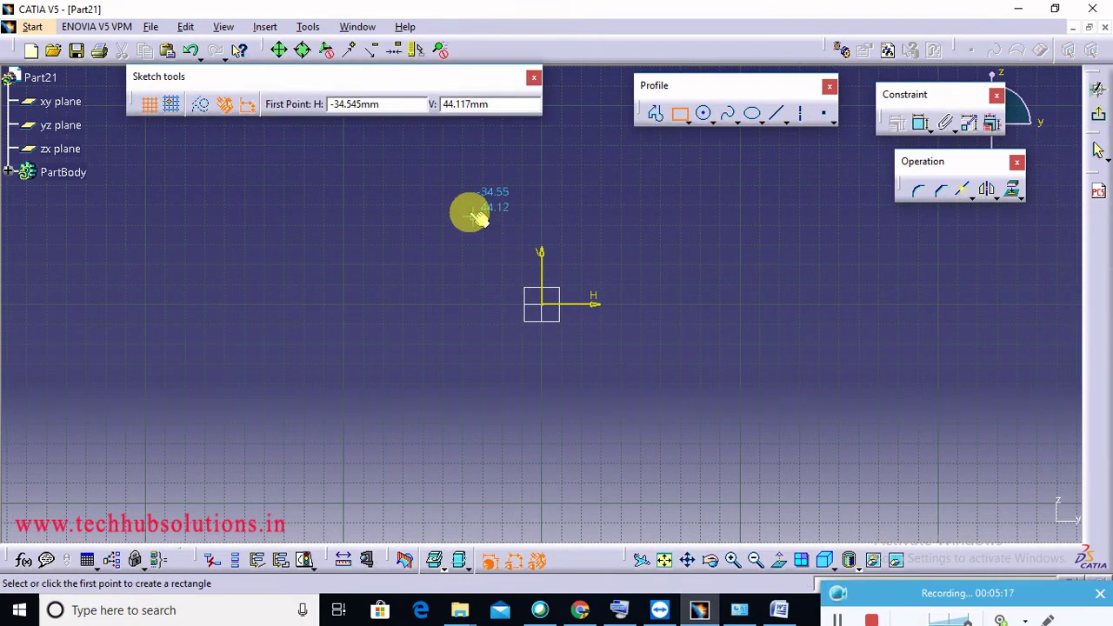
{"action": "left_click", "coordinate": [376, 199]}
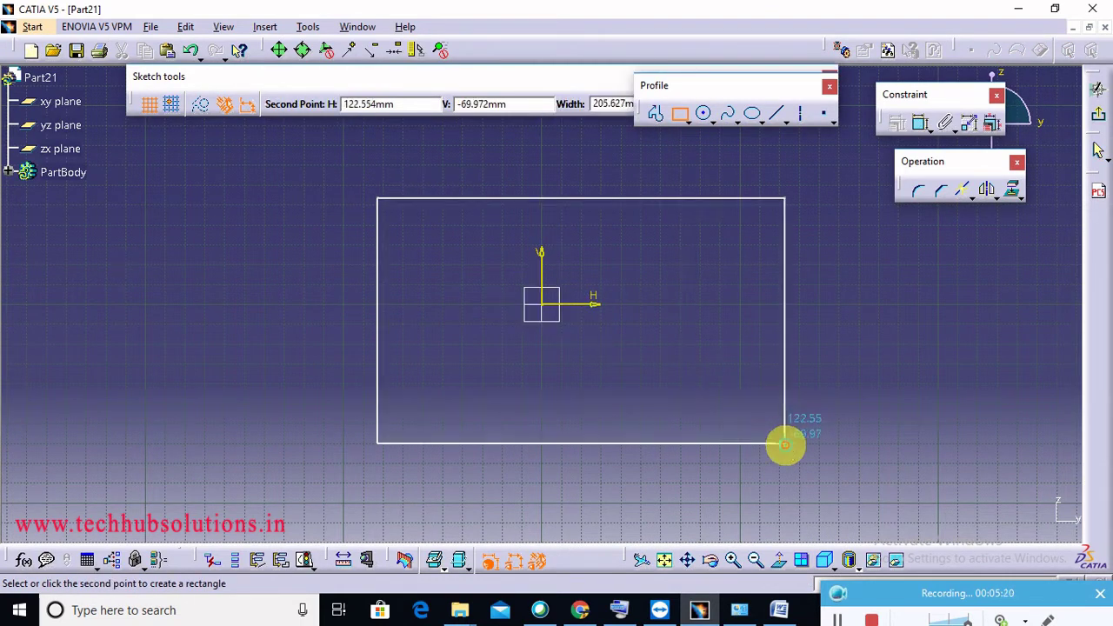
{"action": "left_click", "coordinate": [785, 443]}
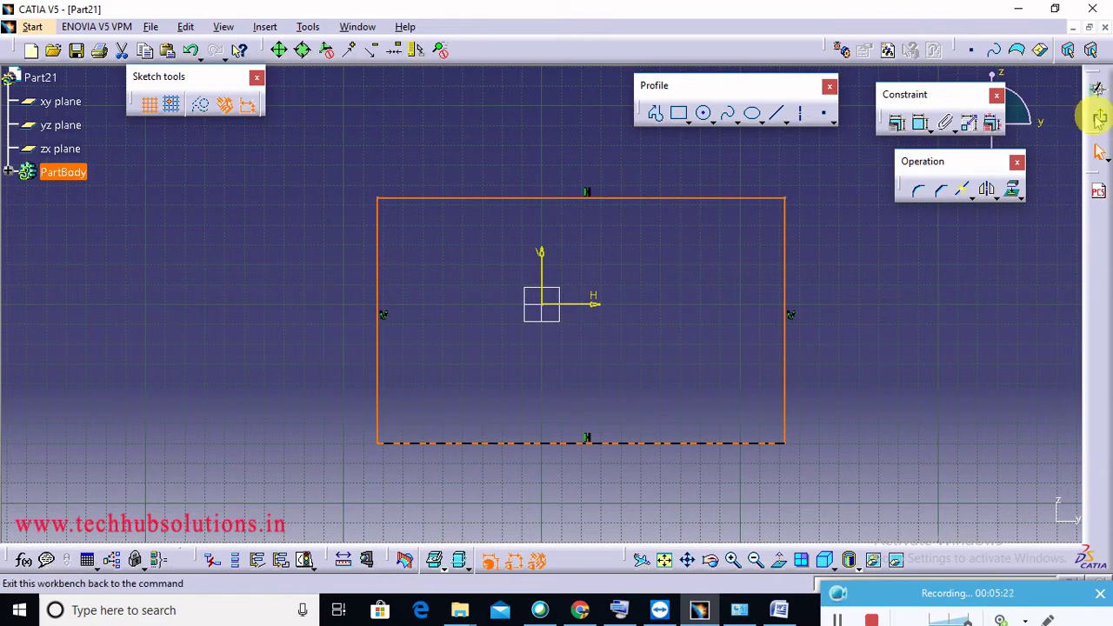
{"action": "left_click", "coordinate": [1100, 117]}
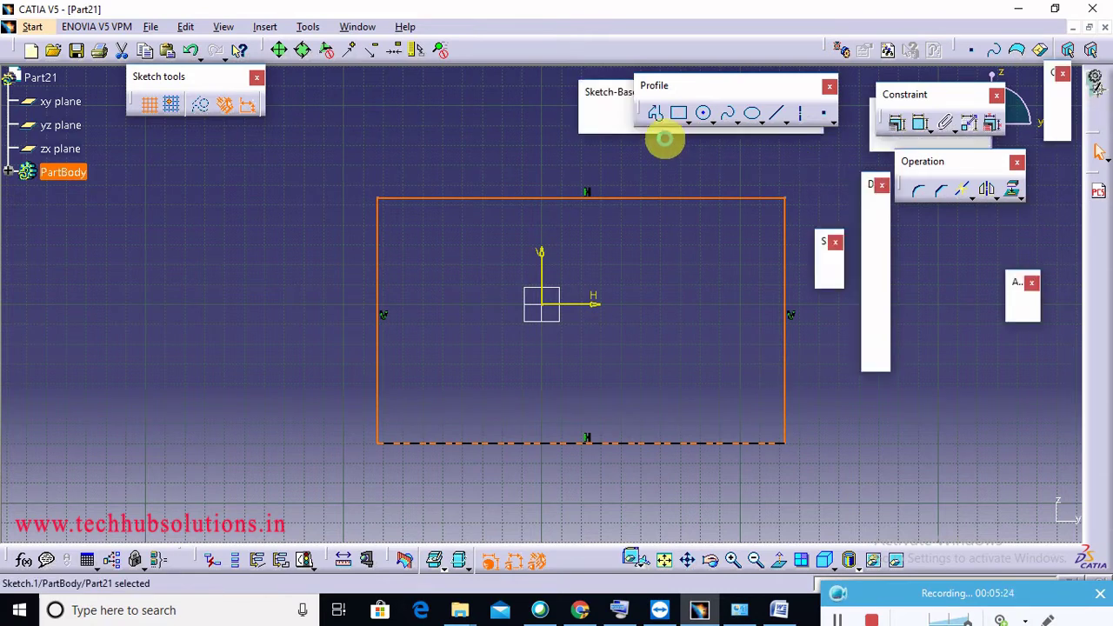
{"action": "left_click", "coordinate": [596, 119]}
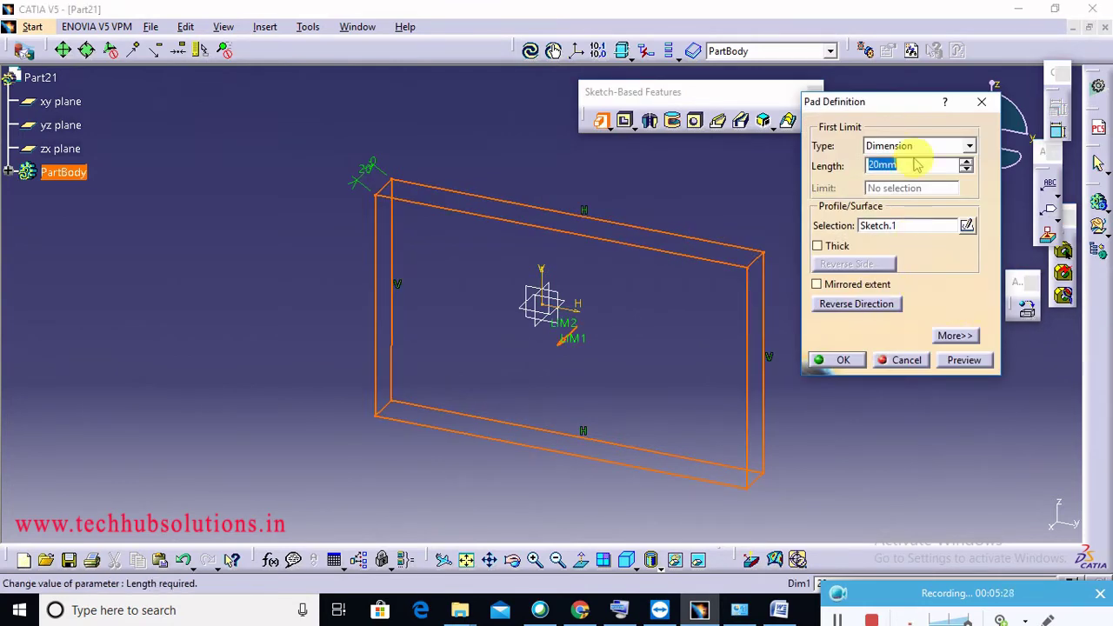
{"action": "left_click", "coordinate": [842, 361]}
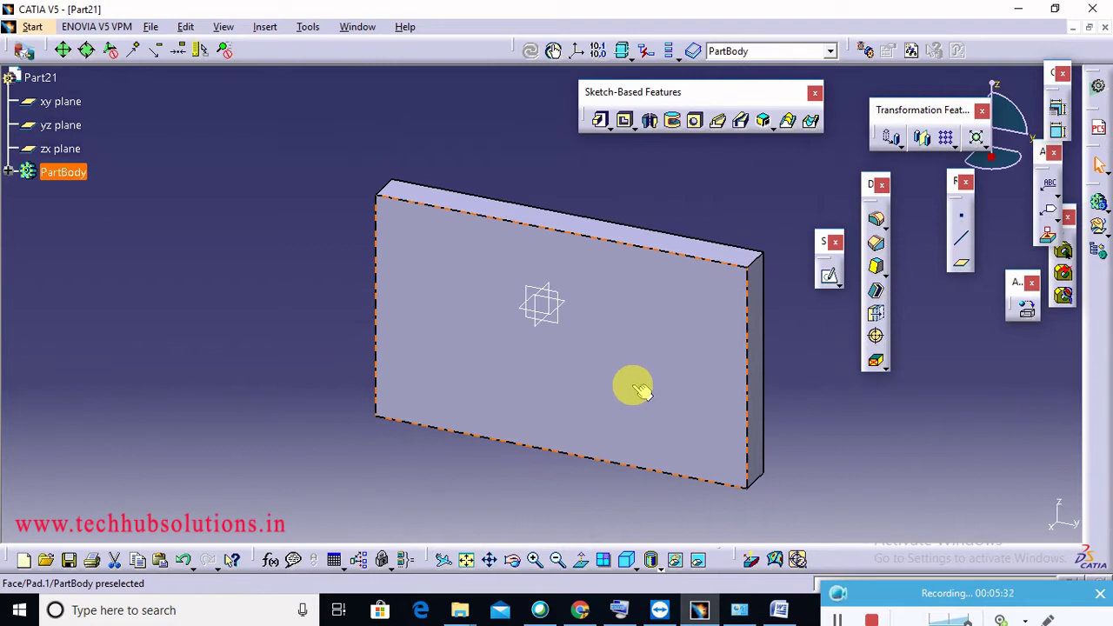
Sketch a smaller rectangle on the large front face of the padded plate, inside its outline, and exit the sketch
{"action": "left_click", "coordinate": [618, 229]}
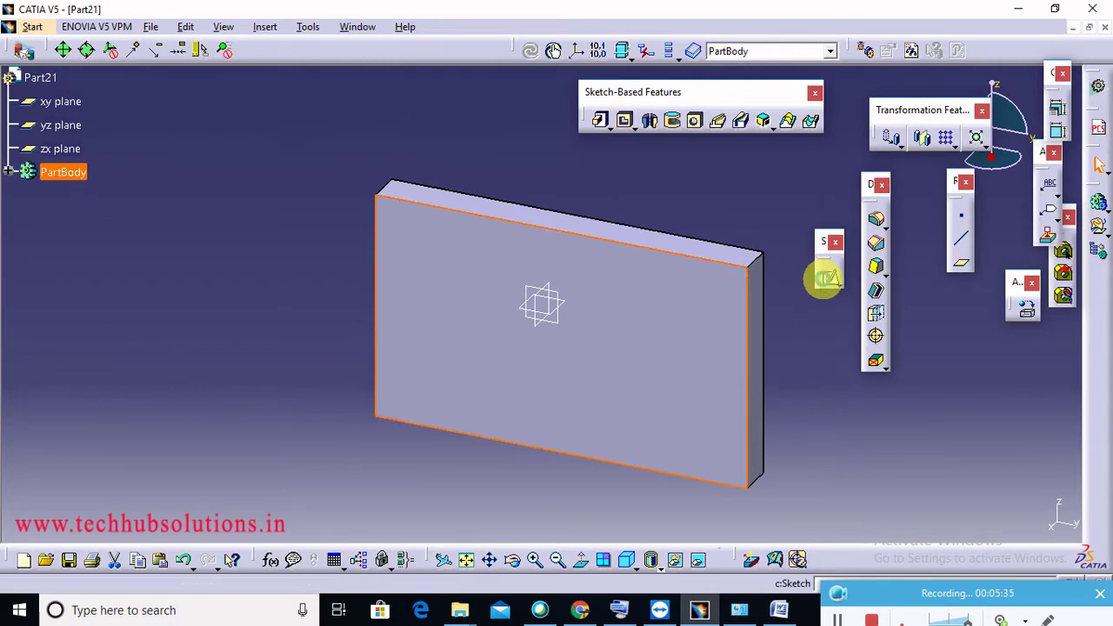
{"action": "left_click", "coordinate": [826, 278]}
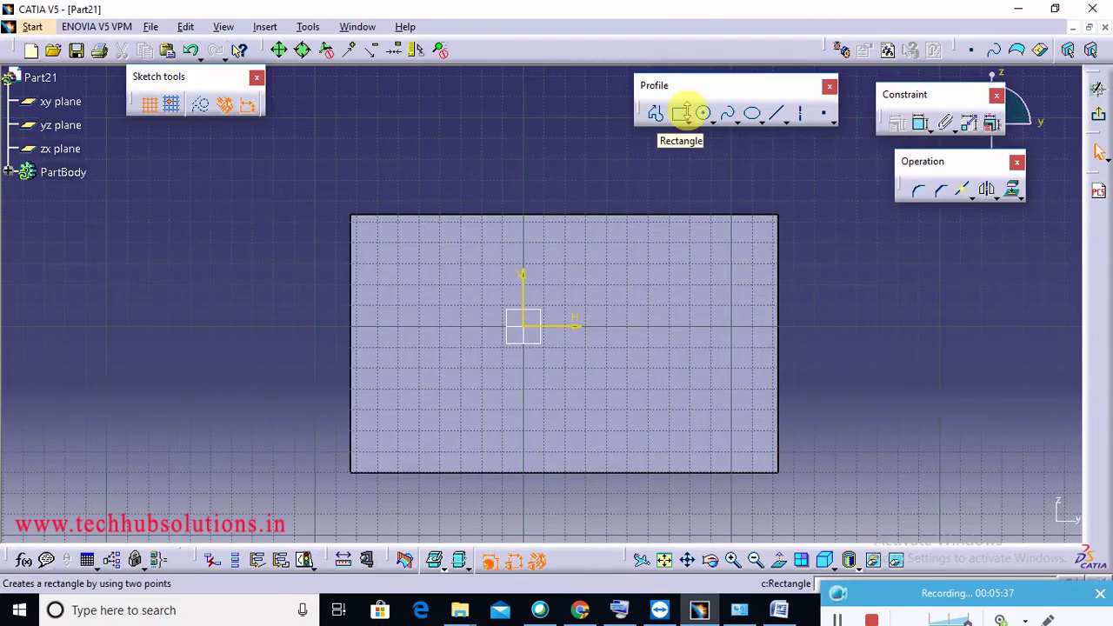
{"action": "left_click", "coordinate": [681, 114]}
{"action": "left_click", "coordinate": [471, 266]}
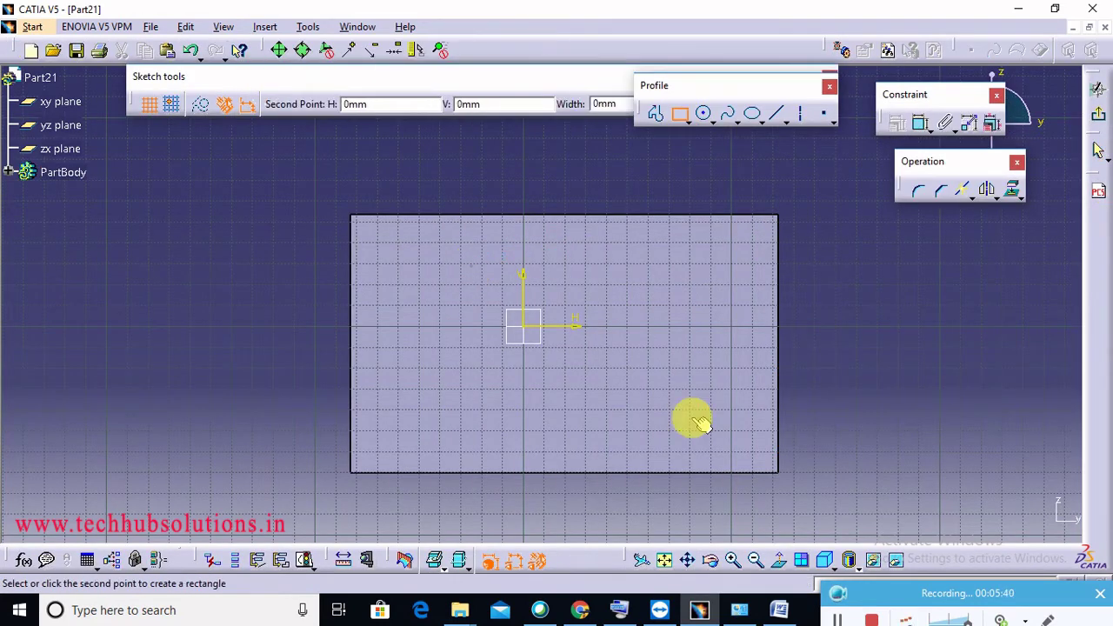
{"action": "left_click", "coordinate": [715, 430]}
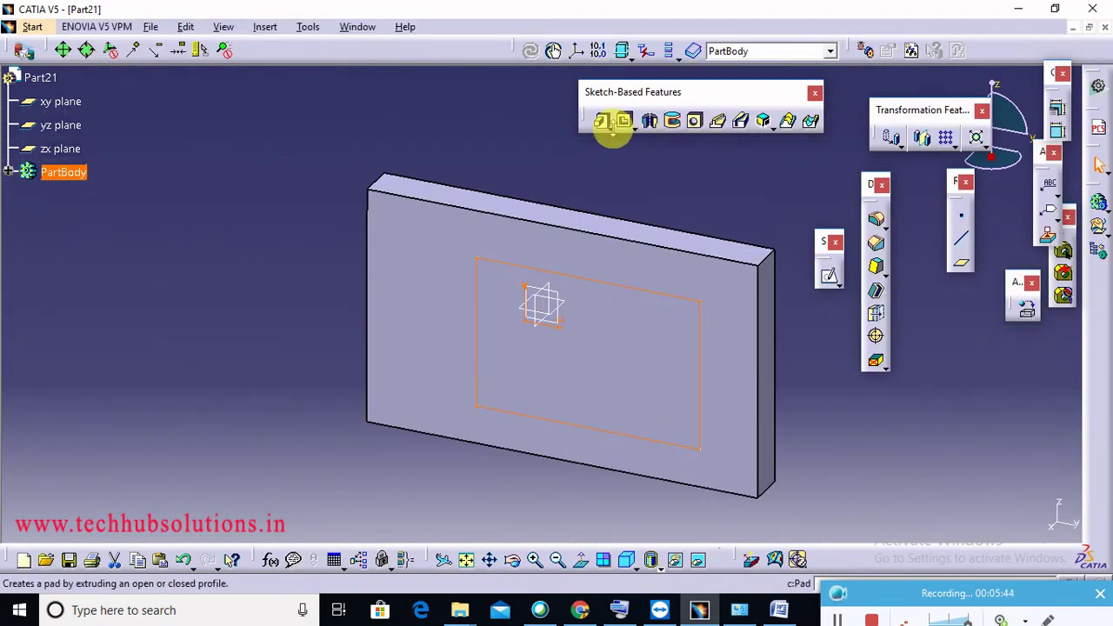
Start a Drafted Filleted Pad from the smaller rectangle and use the plate's large front face as the second limit
{"action": "left_click", "coordinate": [611, 129]}
{"action": "left_click", "coordinate": [660, 146]}
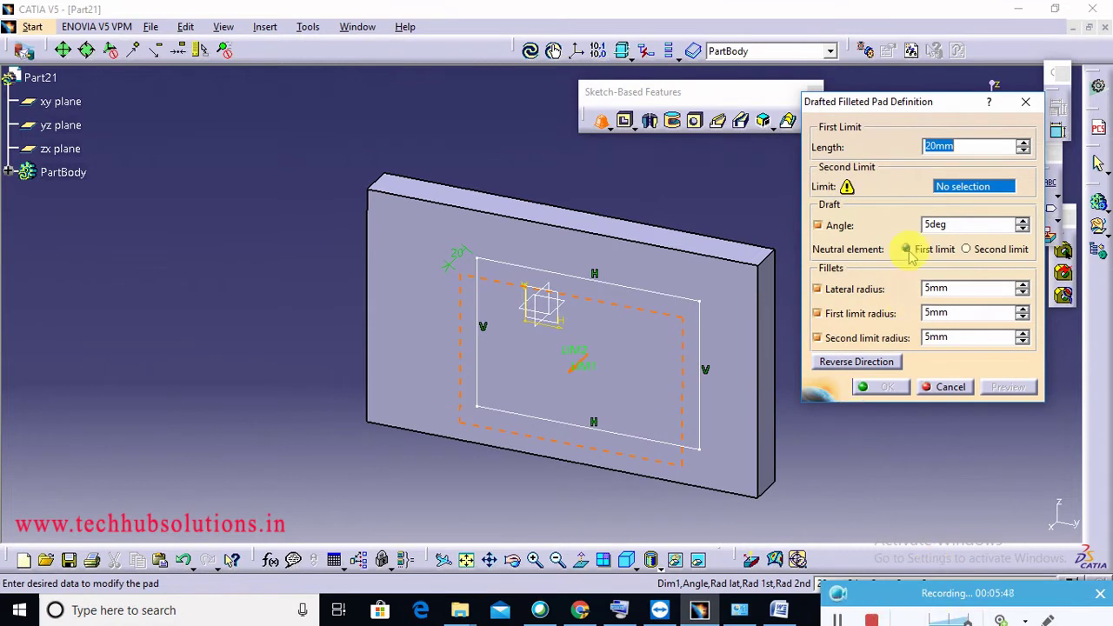
{"action": "left_click", "coordinate": [719, 290]}
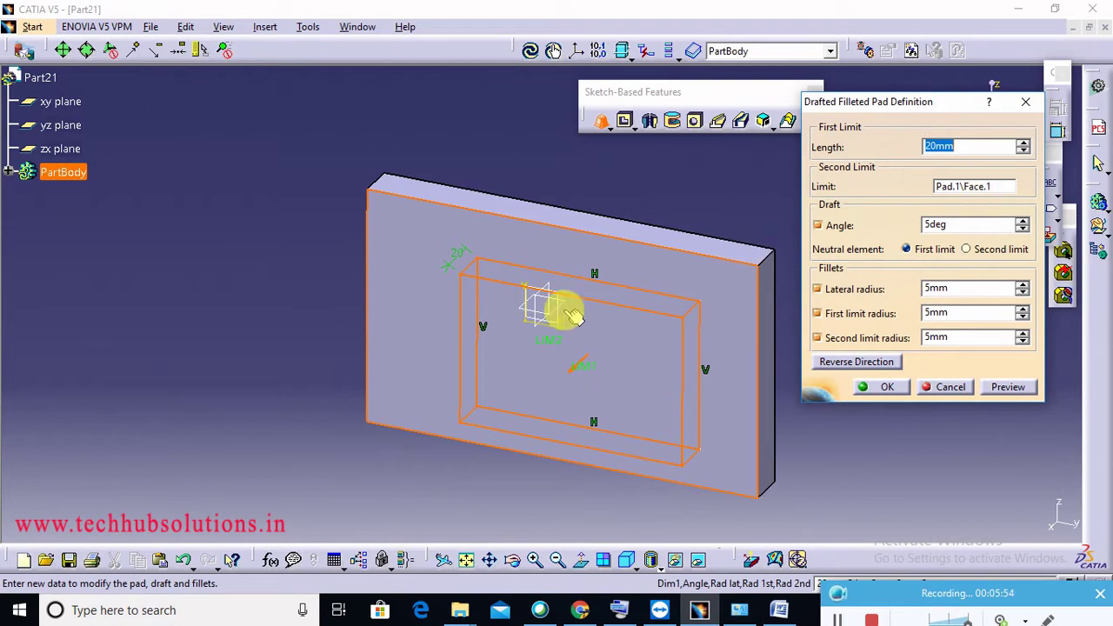
Set the drafted filleted pad's length to 50 mm, preview it and create it with a 5 deg draft and 5 mm fillets
{"action": "middle_click_drag", "start_coordinate": [533, 493], "coordinate": [650, 256]}
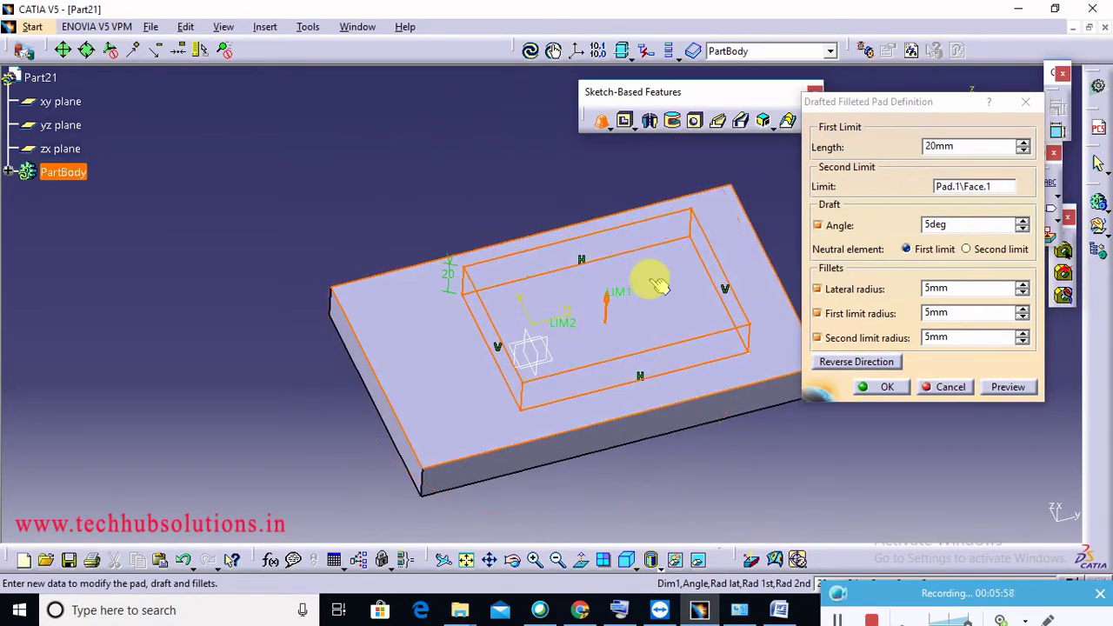
{"action": "middle_click_drag", "start_coordinate": [431, 333], "coordinate": [507, 327]}
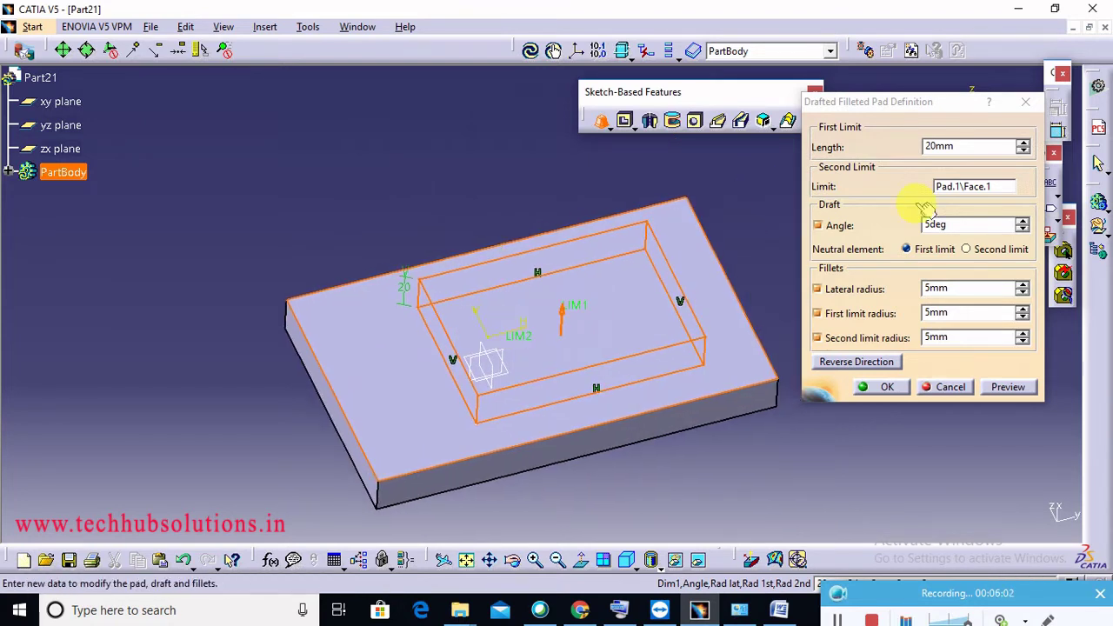
{"action": "left_click", "coordinate": [1023, 143]}
{"action": "left_click", "coordinate": [1023, 142]}
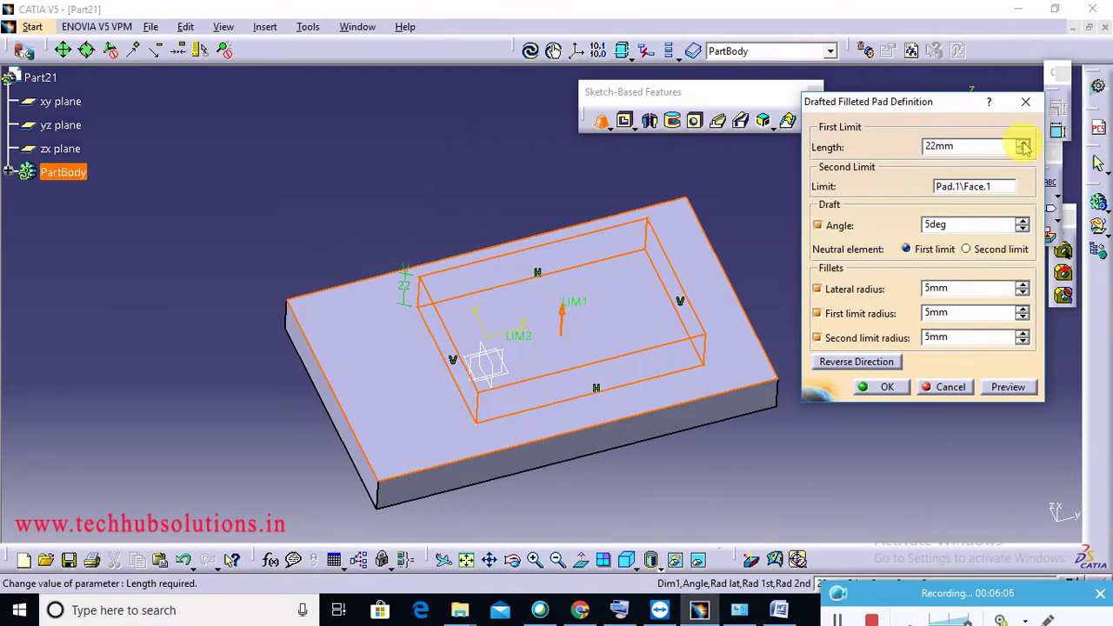
{"action": "left_click", "coordinate": [1023, 143]}
{"action": "left_click", "coordinate": [1023, 143]}
{"action": "left_click_drag", "start_coordinate": [994, 146], "coordinate": [871, 147]}
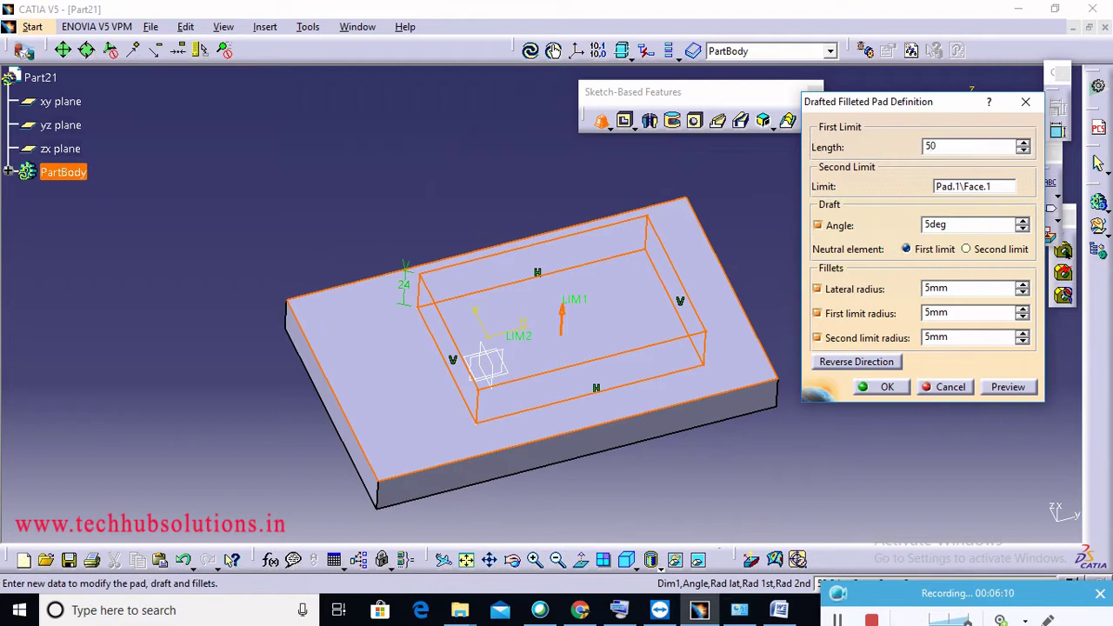
{"action": "type", "text": "50"}
{"action": "left_click", "coordinate": [1009, 387]}
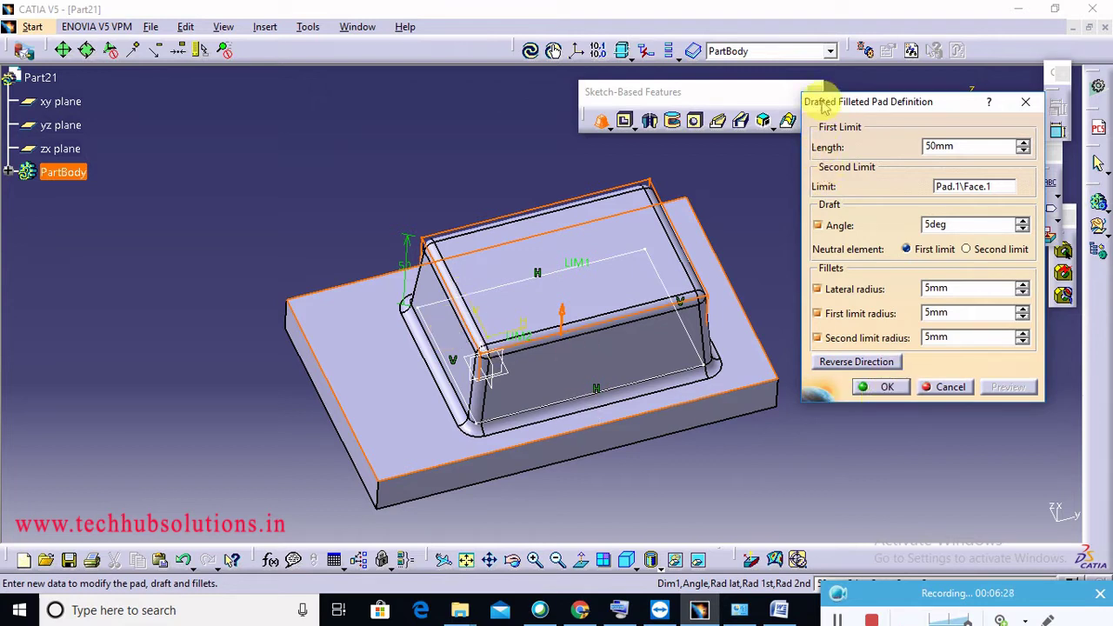
{"action": "left_click", "coordinate": [888, 390]}
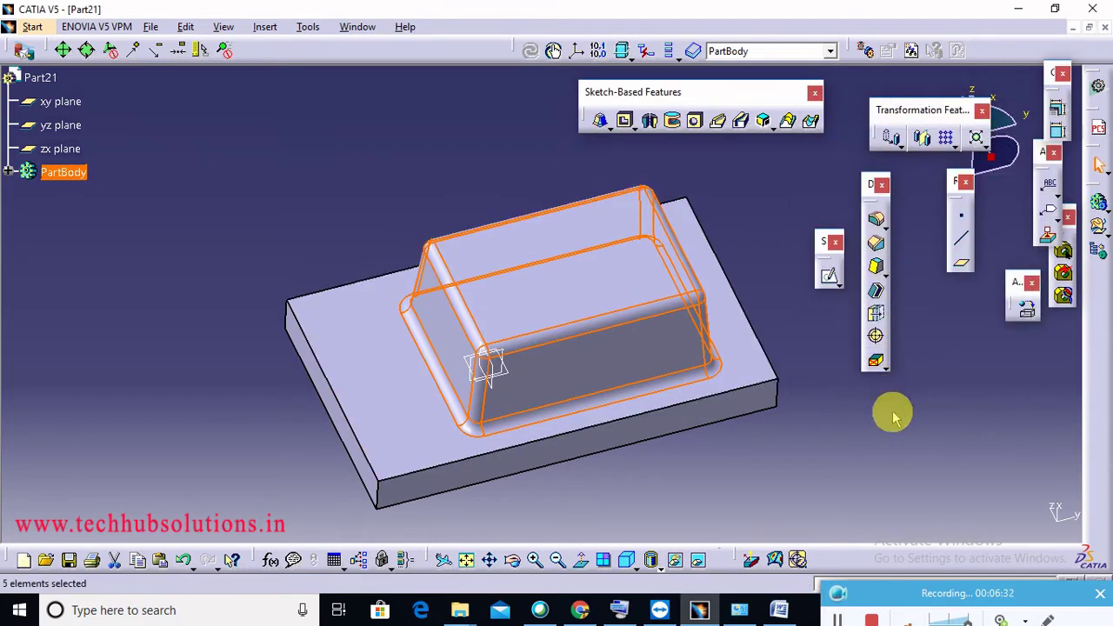
{"action": "left_click", "coordinate": [896, 427]}
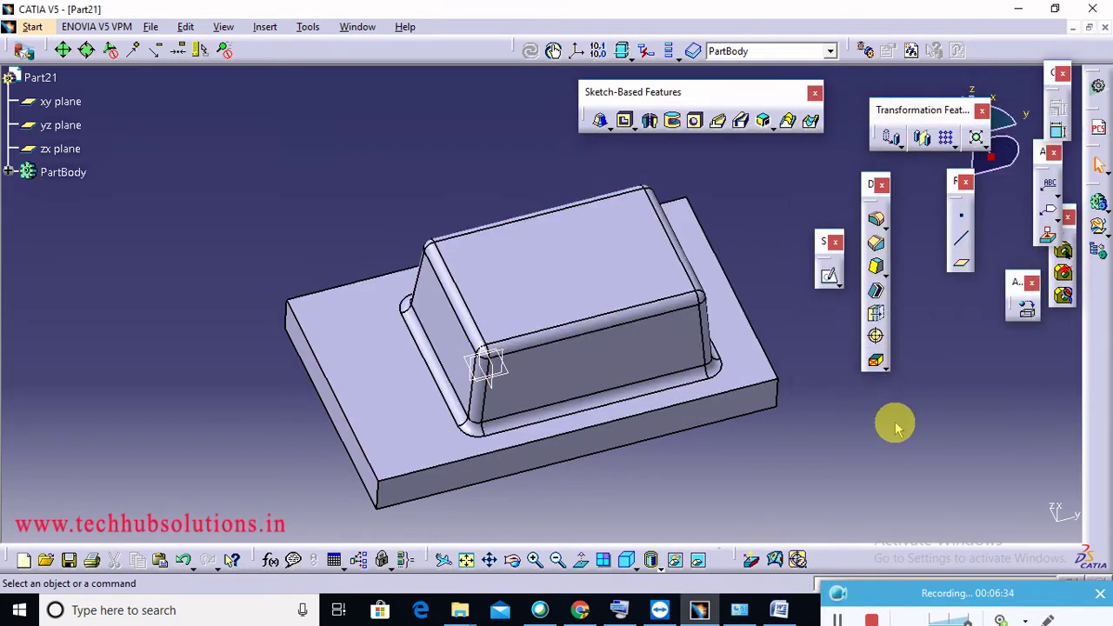
Create a new part in the Part Design workbench
{"action": "left_click", "coordinate": [32, 26]}
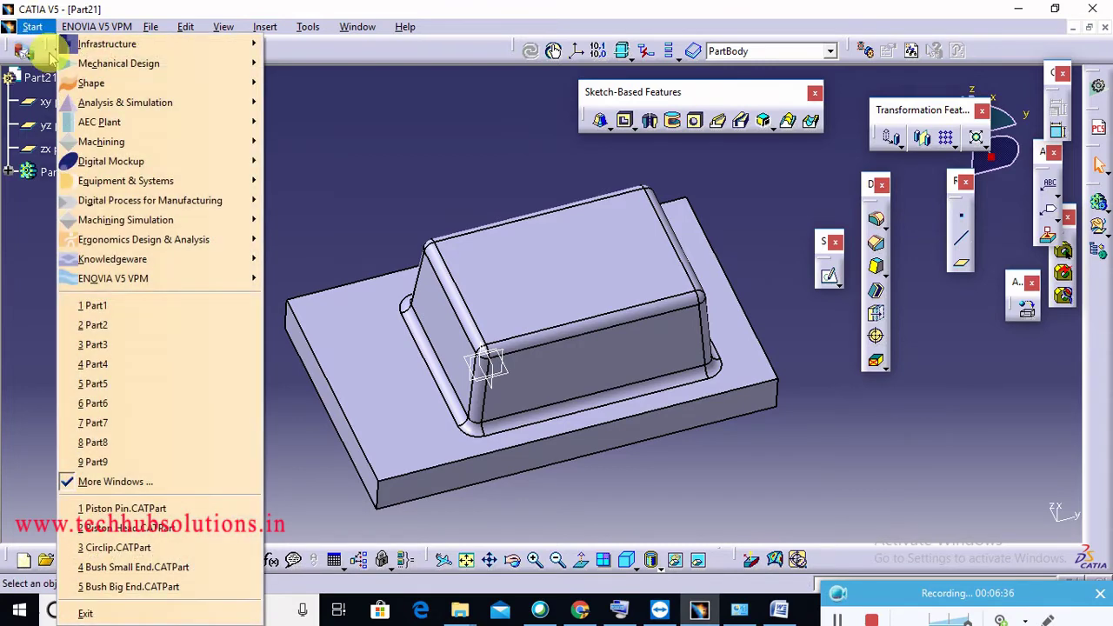
{"action": "mouse_move", "coordinate": [88, 67]}
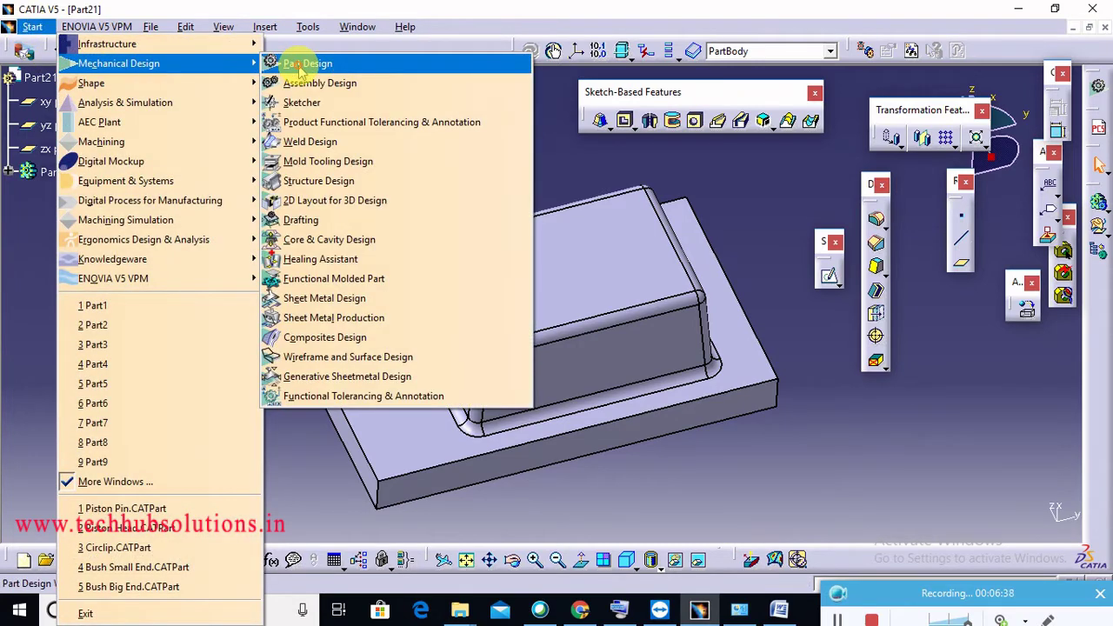
{"action": "left_click", "coordinate": [305, 64]}
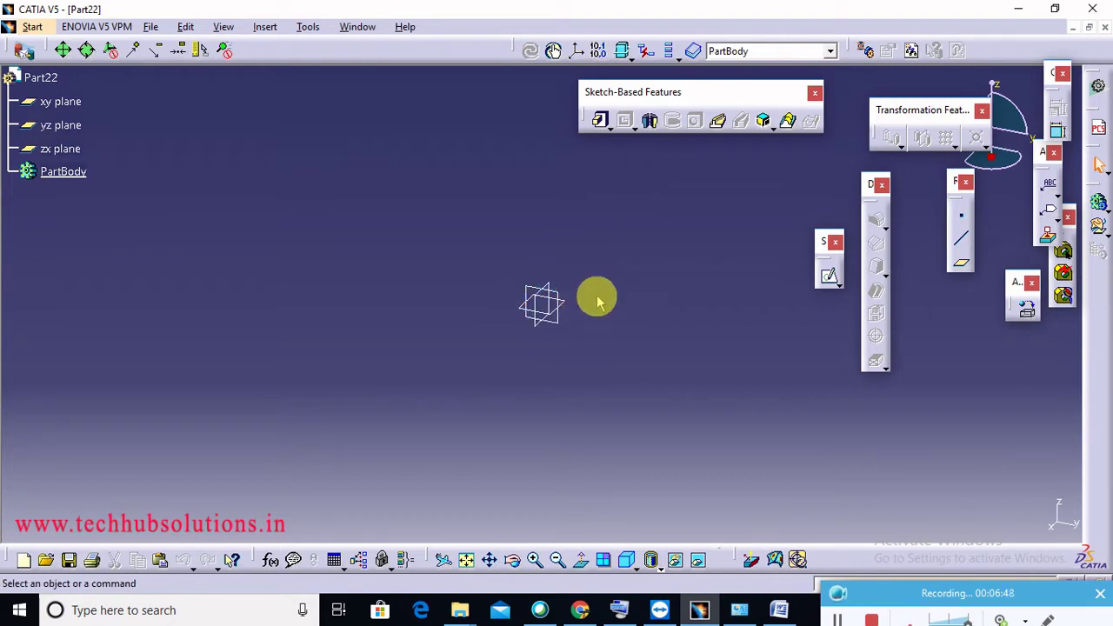
Sketch a large rectangle around the origin on the yz plane and exit the sketch
{"action": "left_click", "coordinate": [554, 324]}
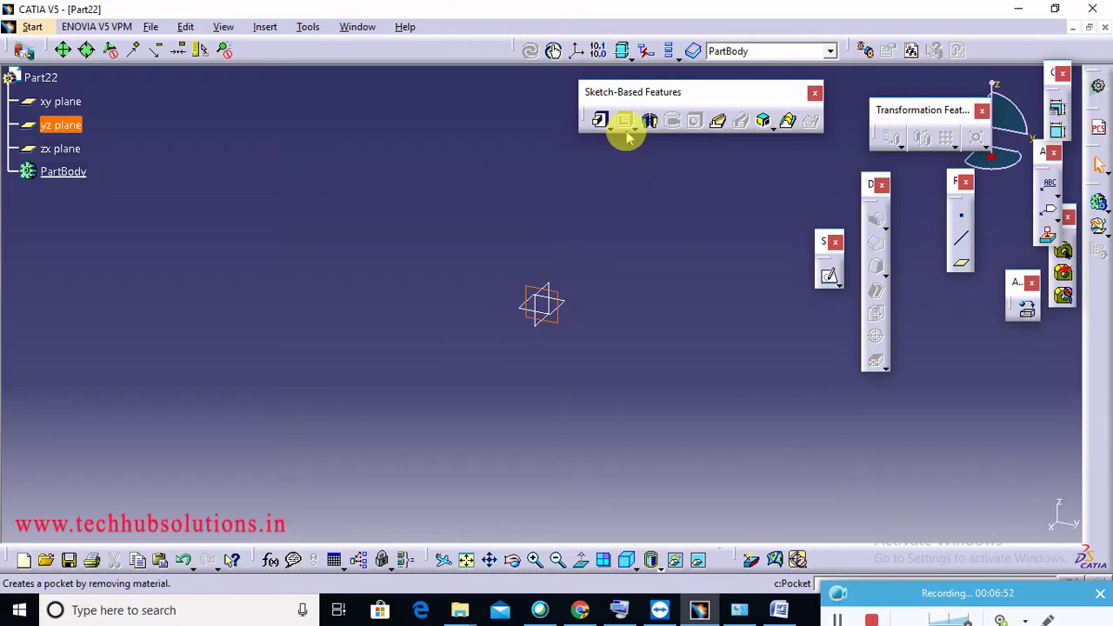
{"action": "left_click", "coordinate": [829, 278]}
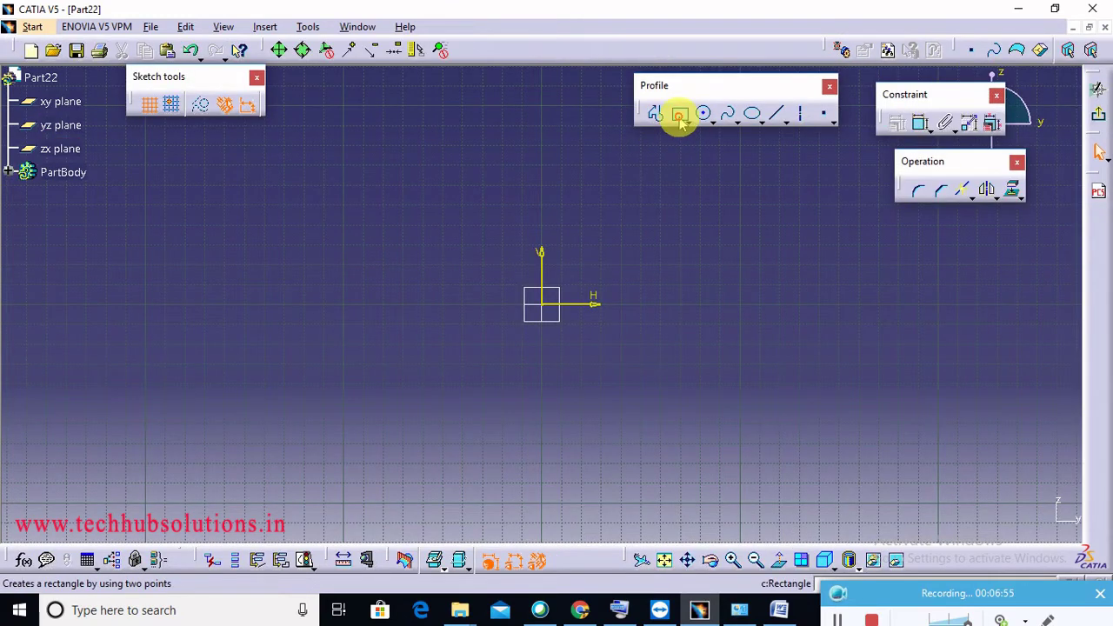
{"action": "left_click", "coordinate": [679, 118]}
{"action": "left_click", "coordinate": [371, 152]}
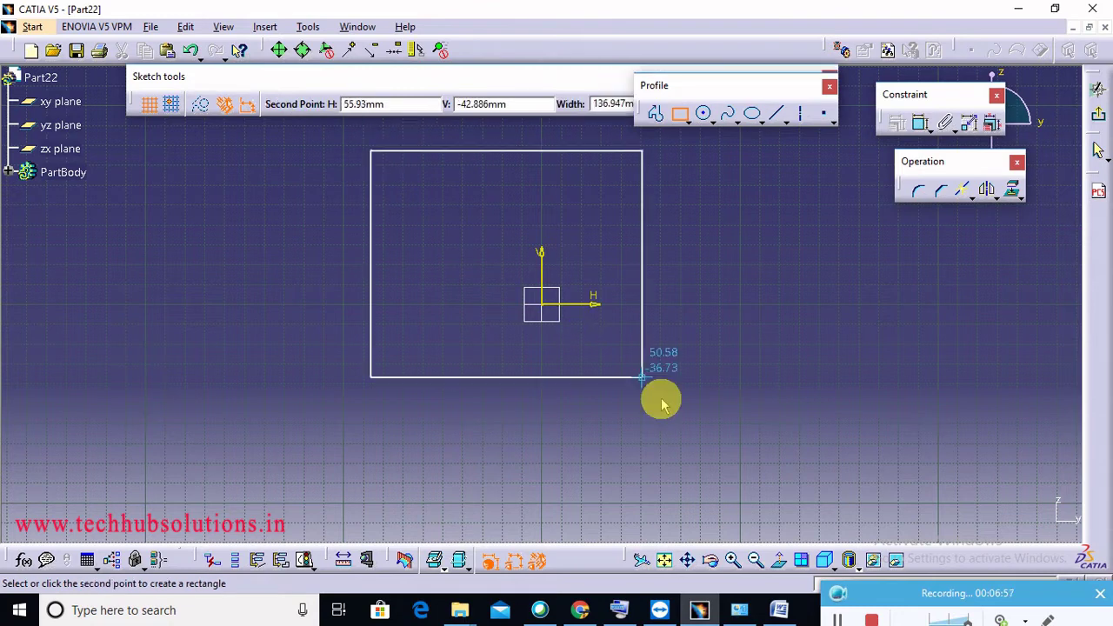
{"action": "left_click", "coordinate": [756, 442]}
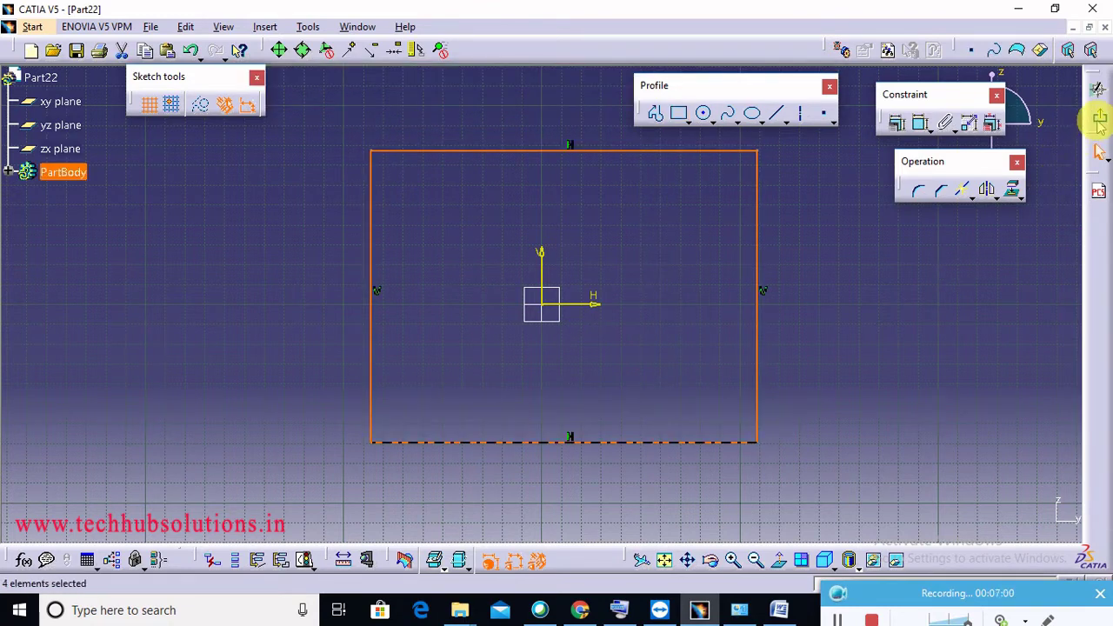
{"action": "left_click", "coordinate": [1097, 120]}
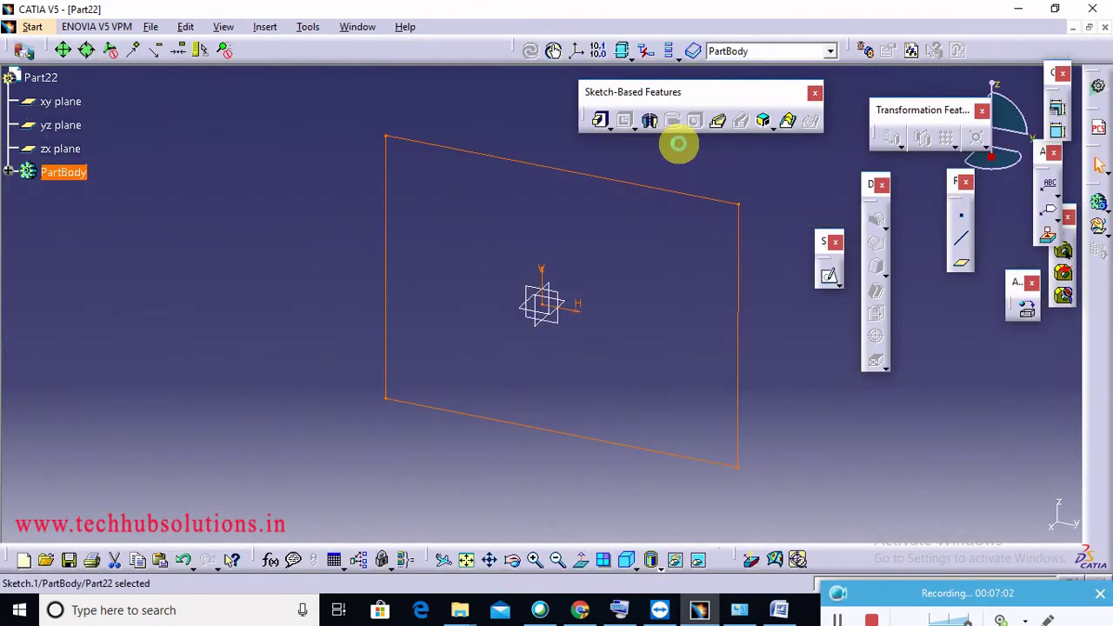
Pad the rectangle with a mirrored extent and a length of 73 mm
{"action": "left_click", "coordinate": [601, 122]}
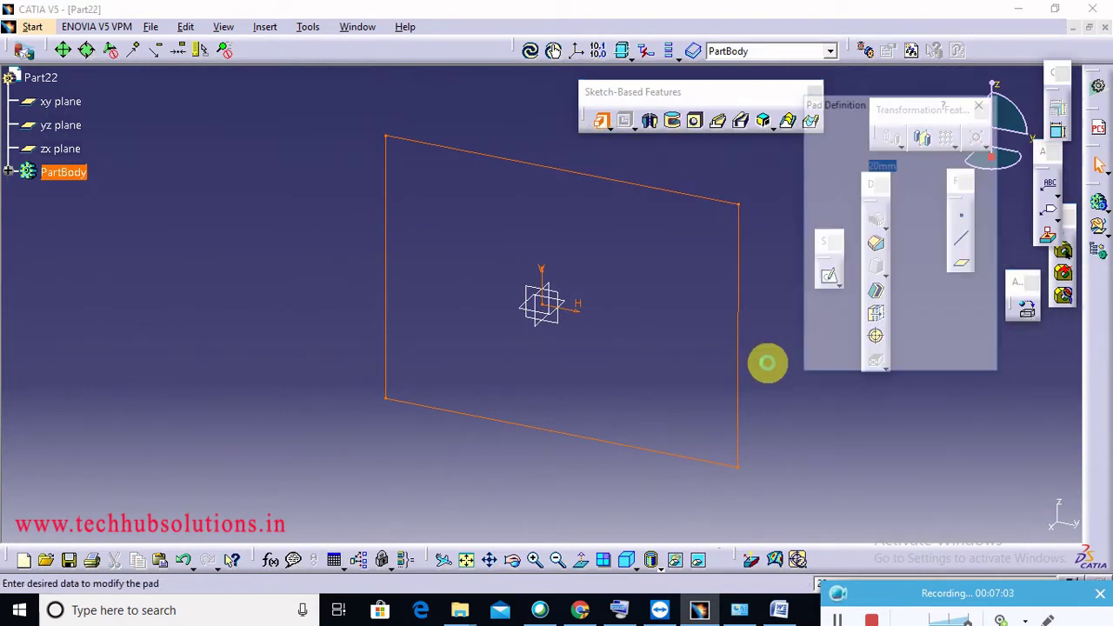
{"action": "left_click", "coordinate": [851, 287]}
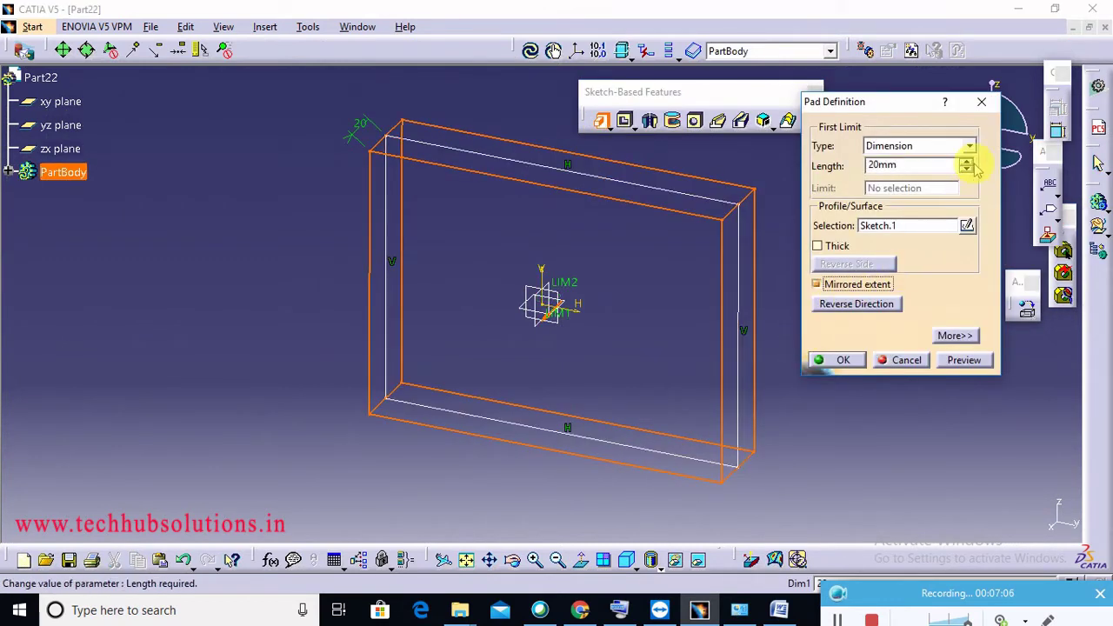
{"action": "left_click_drag", "start_coordinate": [967, 170], "coordinate": [965, 166]}
{"action": "left_click", "coordinate": [840, 361]}
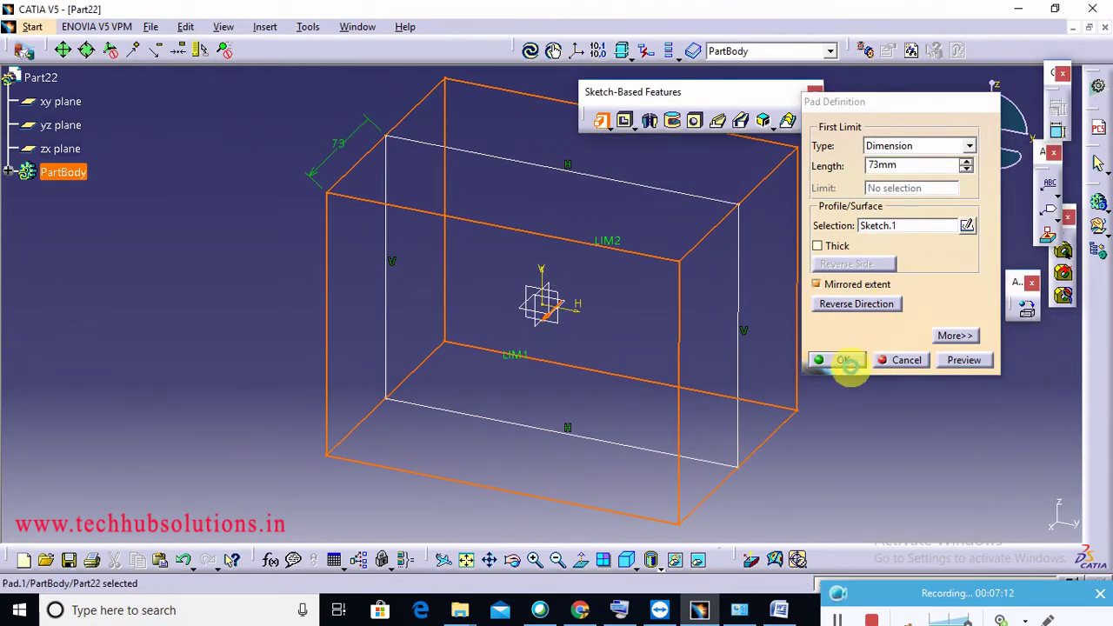
Sketch a smaller rectangle on the block's large front face, inside its outline, and exit the sketch
{"action": "left_click", "coordinate": [631, 127]}
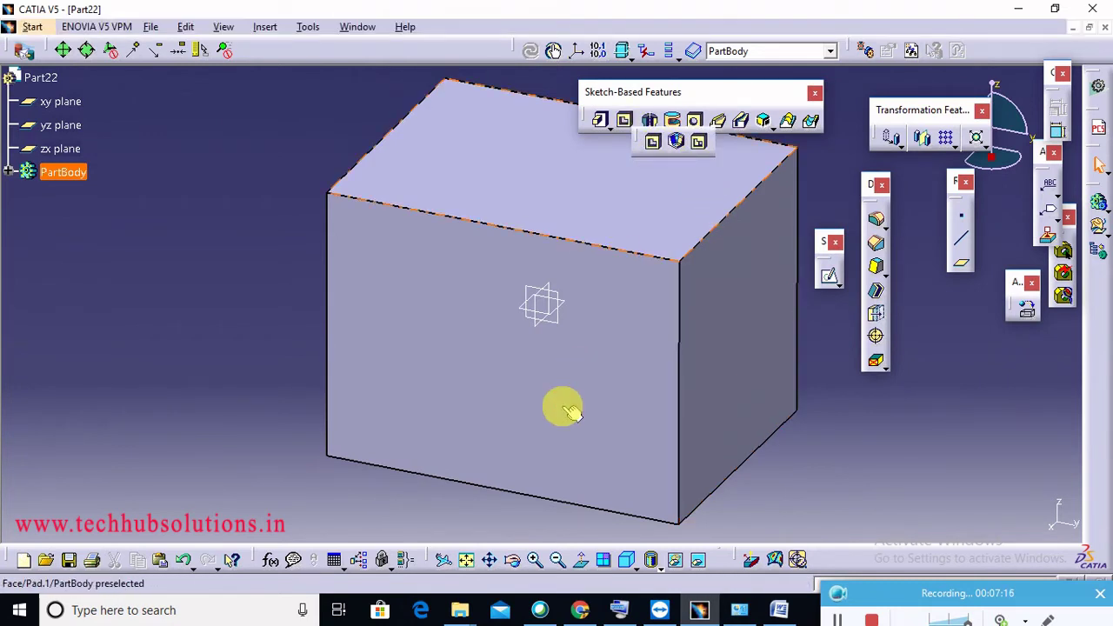
{"action": "left_click", "coordinate": [799, 297]}
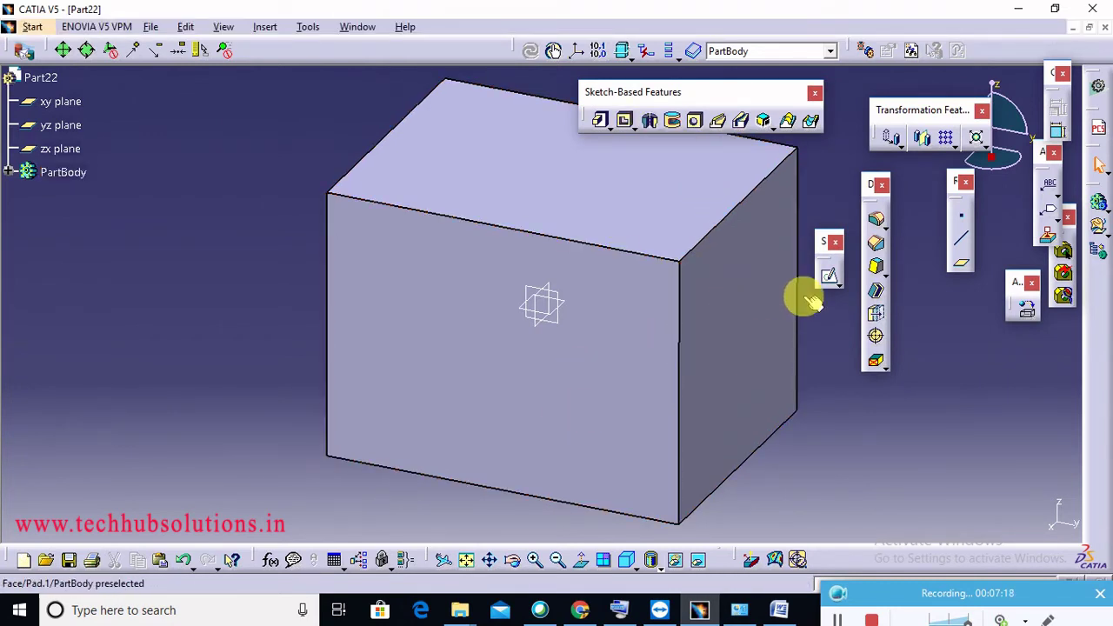
{"action": "left_click", "coordinate": [663, 357]}
{"action": "left_click", "coordinate": [830, 277]}
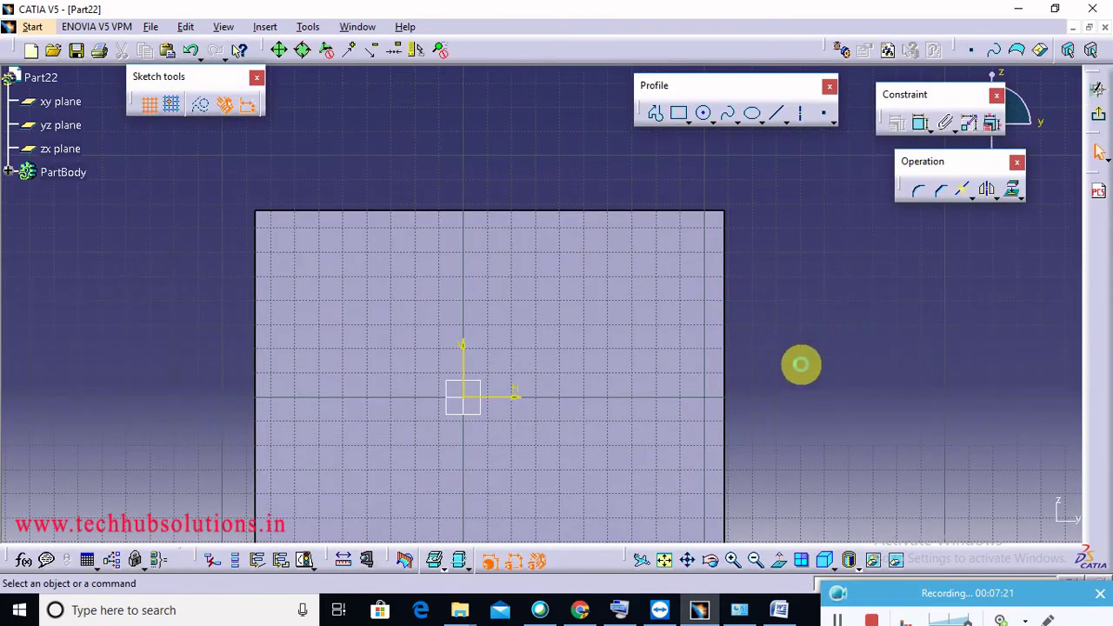
{"action": "left_click", "coordinate": [681, 114]}
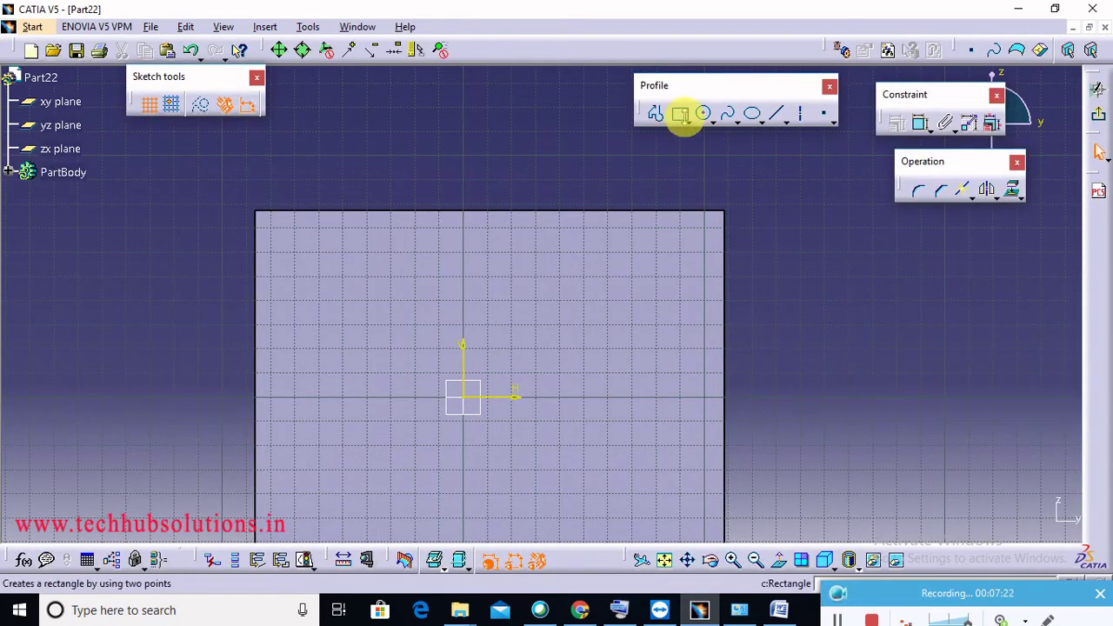
{"action": "left_click", "coordinate": [332, 263]}
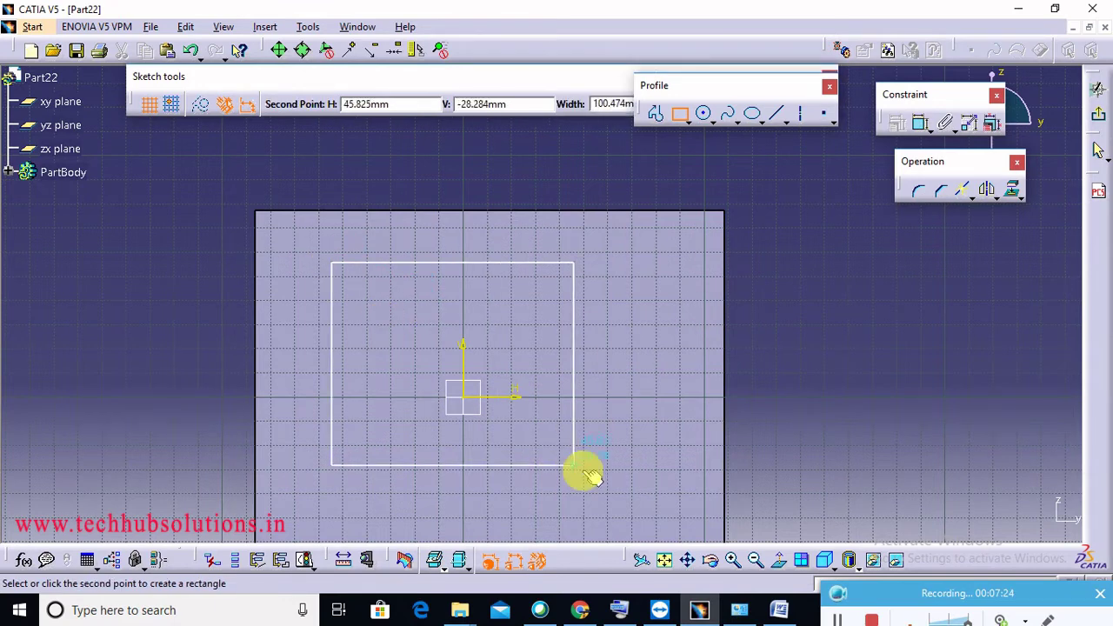
{"action": "left_click", "coordinate": [665, 516]}
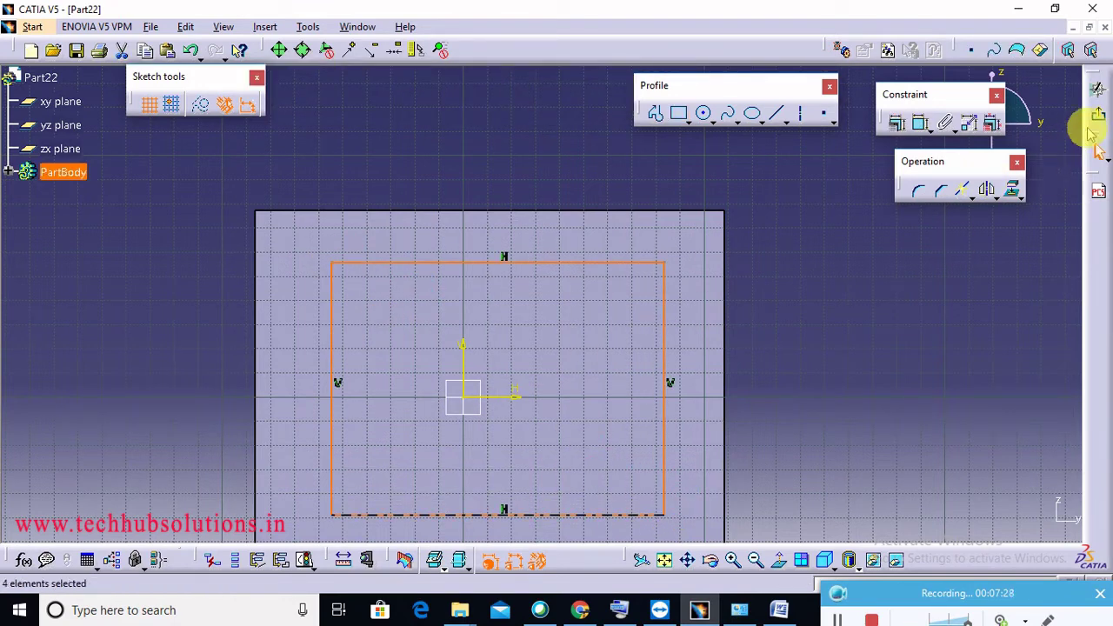
{"action": "left_click", "coordinate": [1099, 88]}
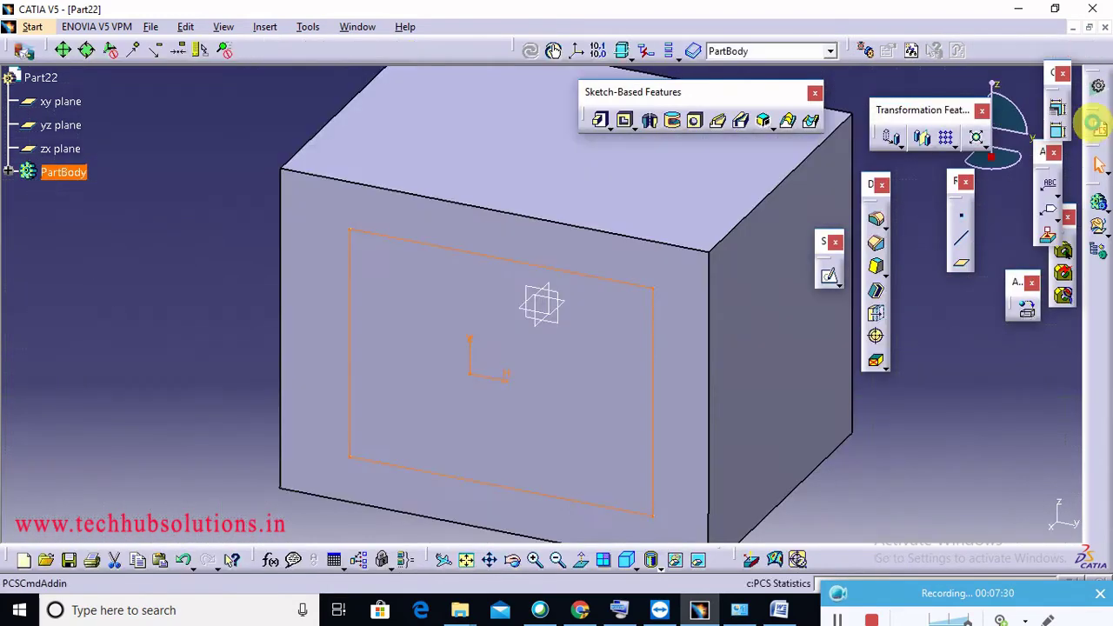
Start a Pocket from the smaller rectangle and preview it at a depth of 73 mm
{"action": "left_click", "coordinate": [629, 129]}
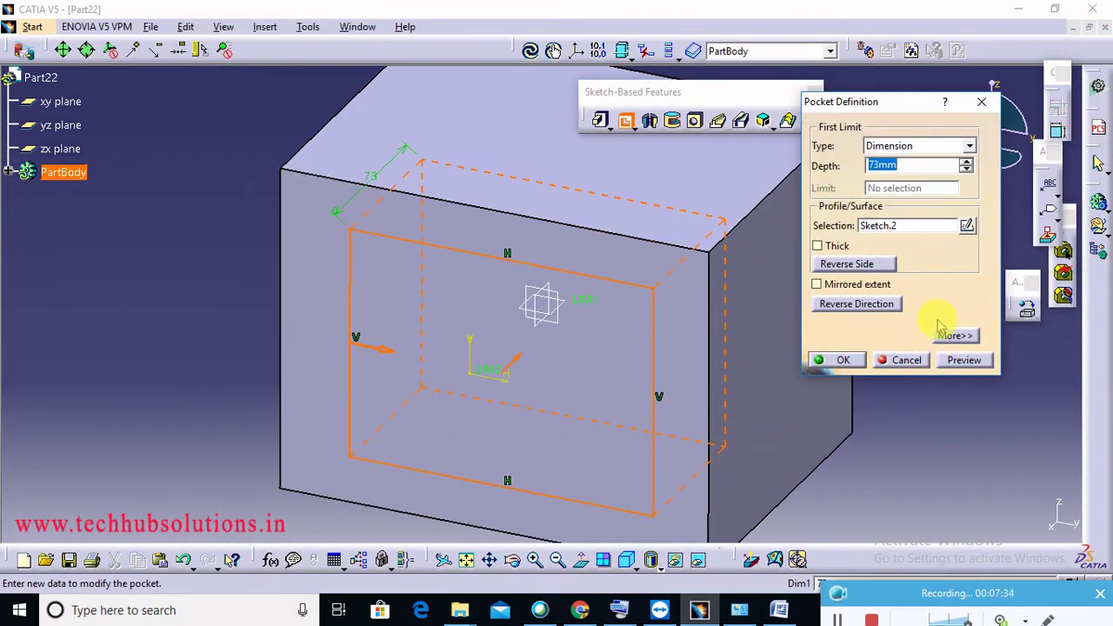
{"action": "left_click", "coordinate": [963, 362]}
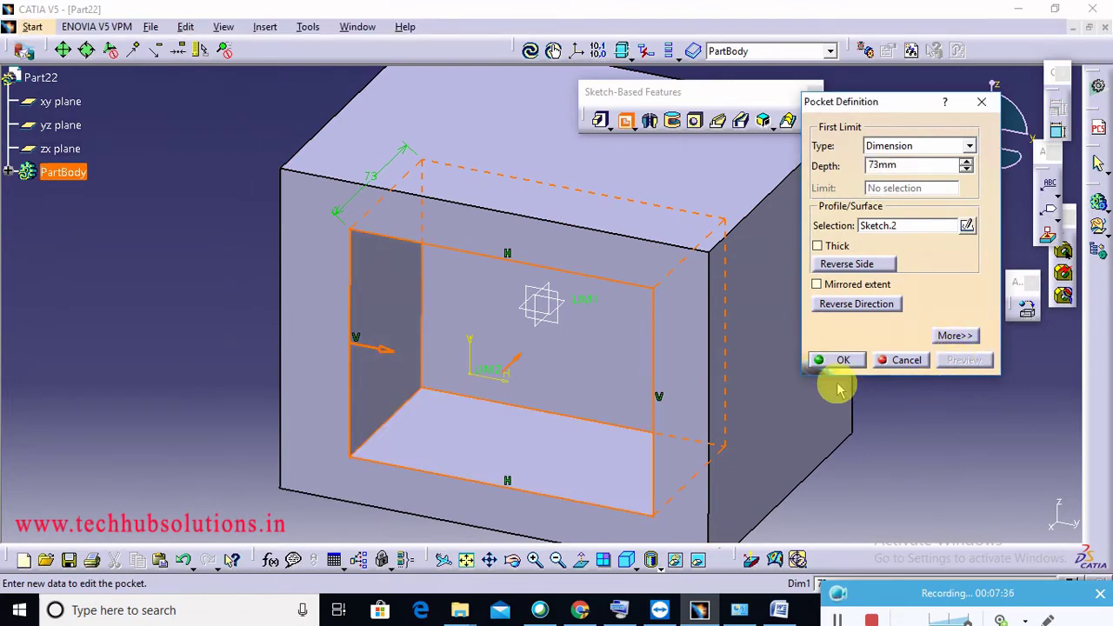
{"action": "left_click", "coordinate": [469, 562]}
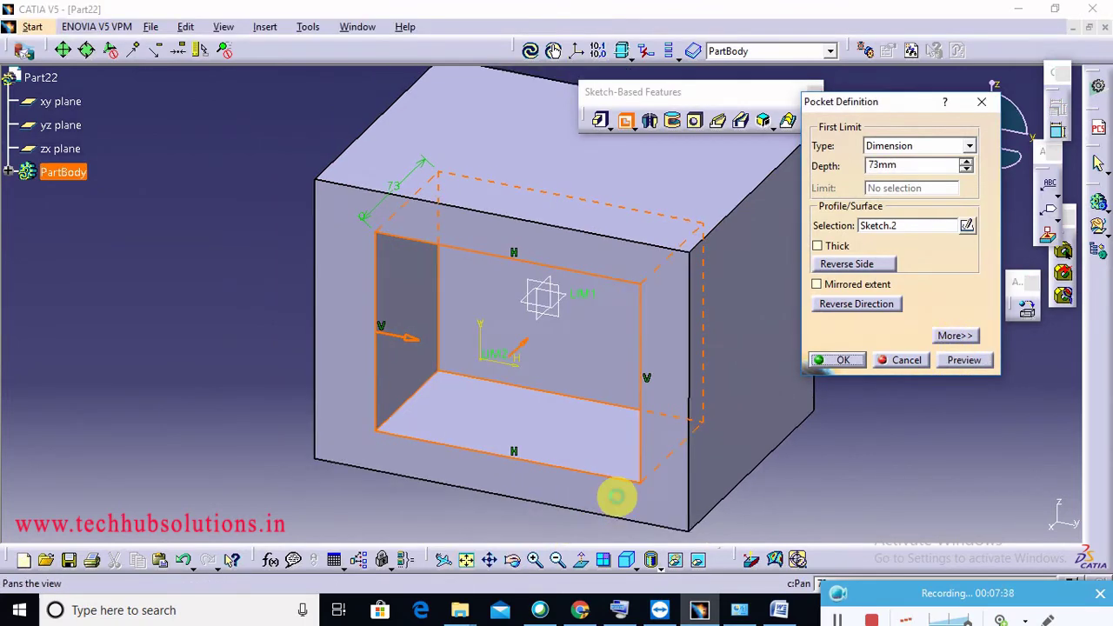
Make the pocket thick with Thickness1 6 mm and Thickness2 3 mm, preview it and create the thin pocket
{"action": "left_click", "coordinate": [836, 246]}
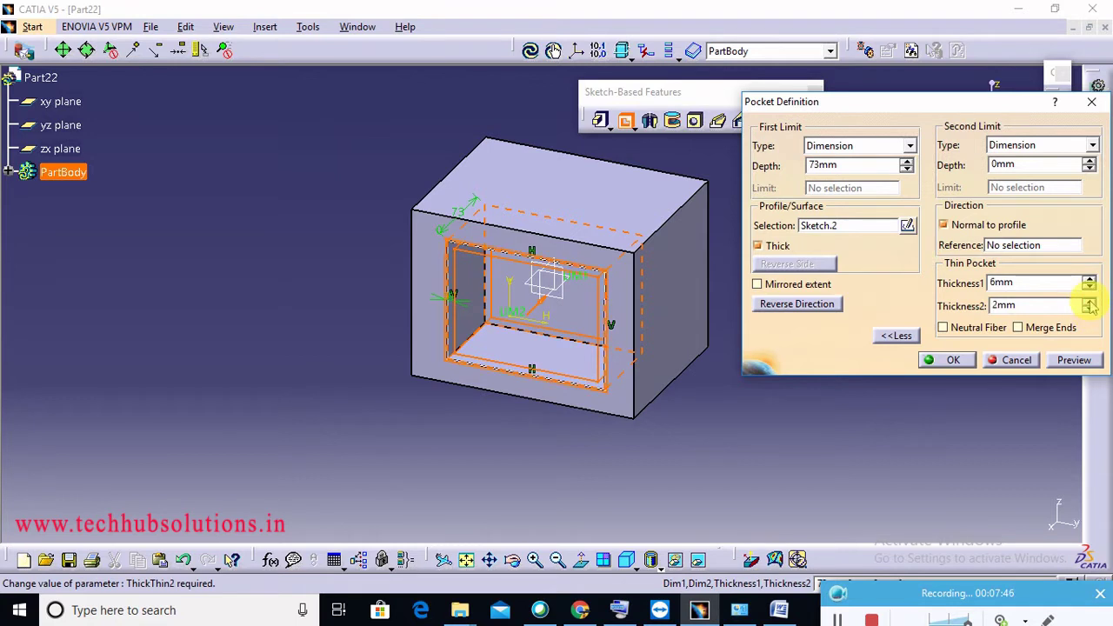
{"action": "left_click", "coordinate": [1089, 301]}
{"action": "left_click", "coordinate": [1072, 361]}
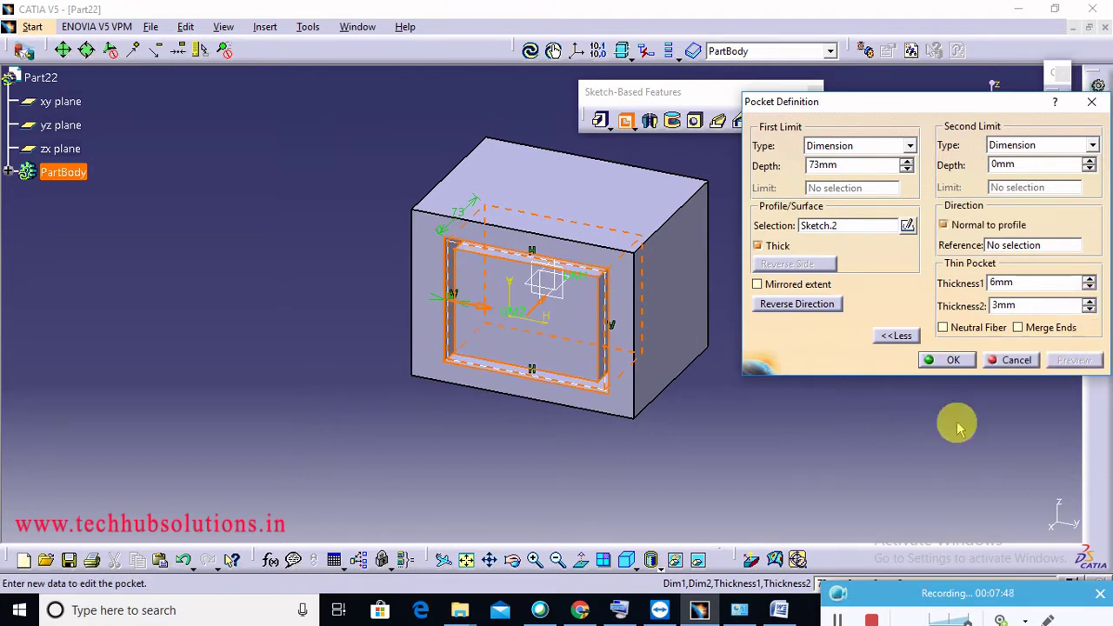
{"action": "middle_click_drag", "start_coordinate": [447, 485], "coordinate": [363, 516]}
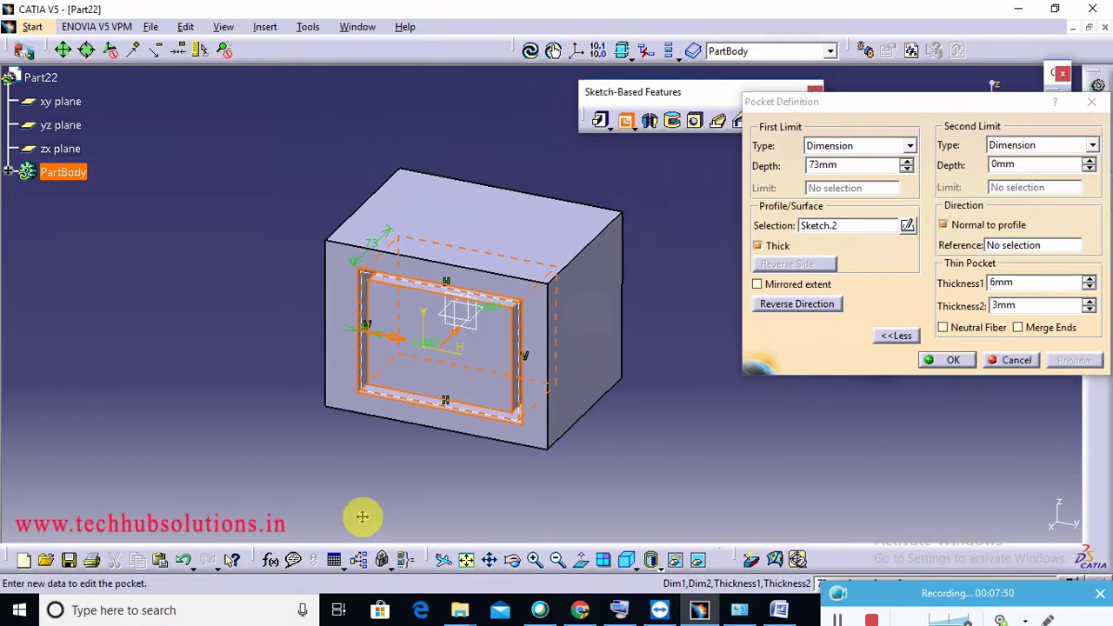
{"action": "mouse_move", "coordinate": [406, 485]}
{"action": "middle_mouse_down"}
{"action": "mouse_move", "coordinate": [457, 365]}
{"action": "mouse_move", "coordinate": [434, 280]}
{"action": "mouse_move", "coordinate": [398, 287]}
{"action": "middle_mouse_up"}
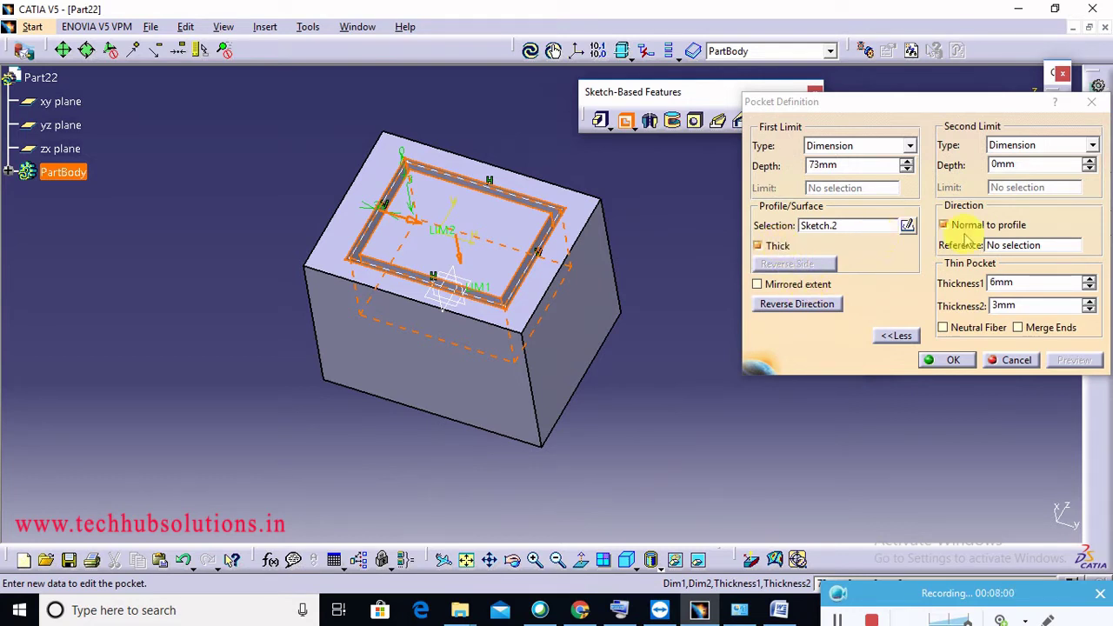
{"action": "left_click", "coordinate": [948, 360]}
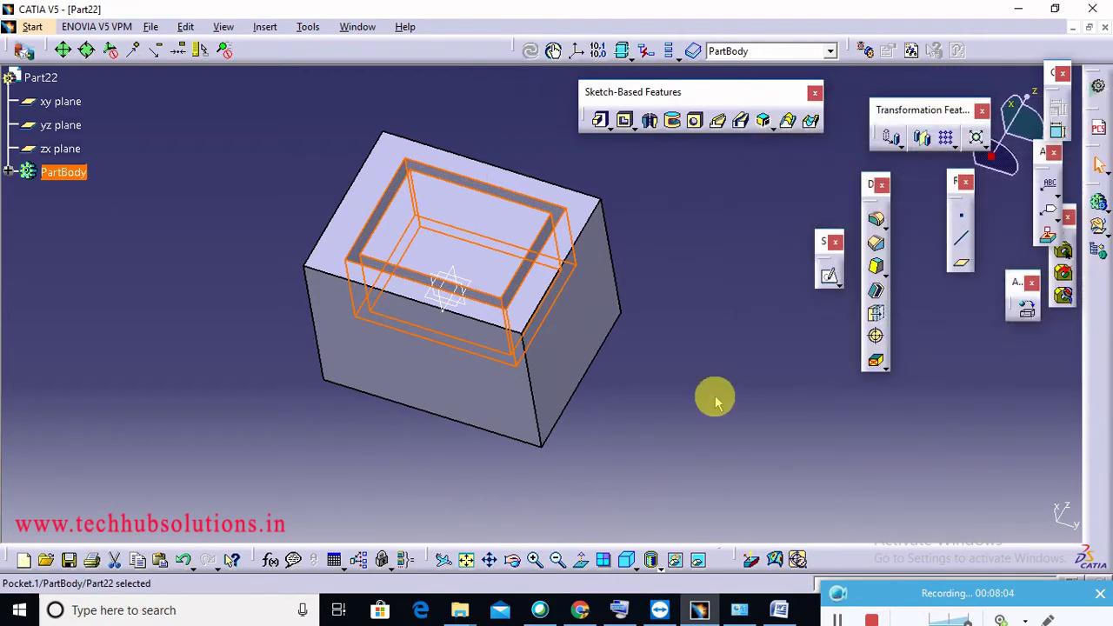
{"action": "left_click", "coordinate": [703, 393]}
{"action": "middle_click_drag", "start_coordinate": [701, 392], "coordinate": [699, 369]}
{"action": "left_click", "coordinate": [704, 398]}
{"action": "left_click", "coordinate": [635, 130]}
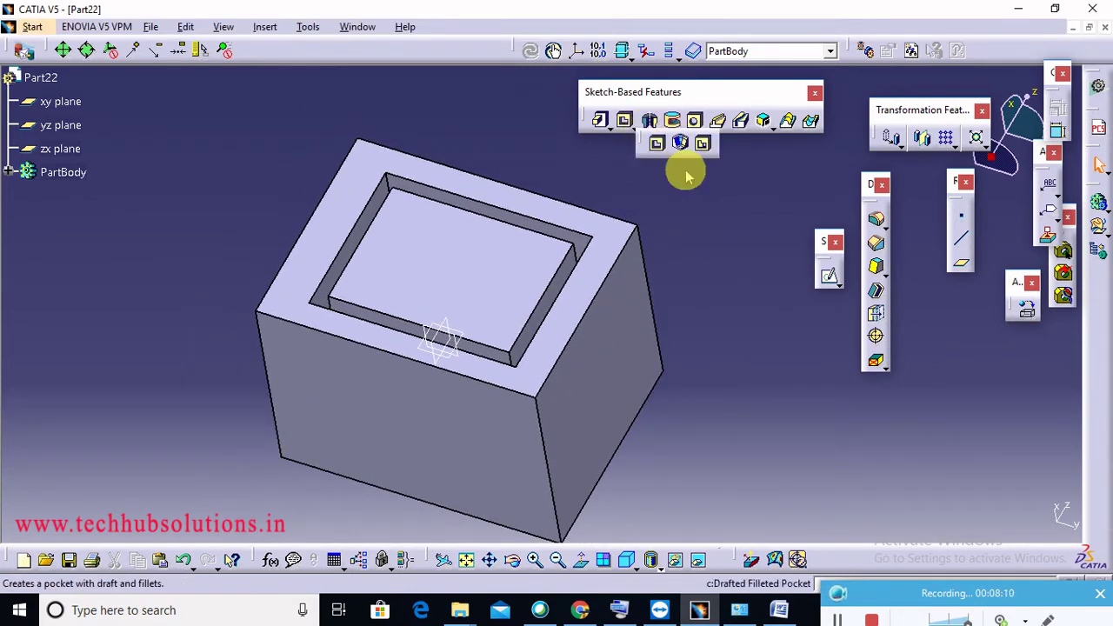
{"action": "left_click", "coordinate": [141, 280]}
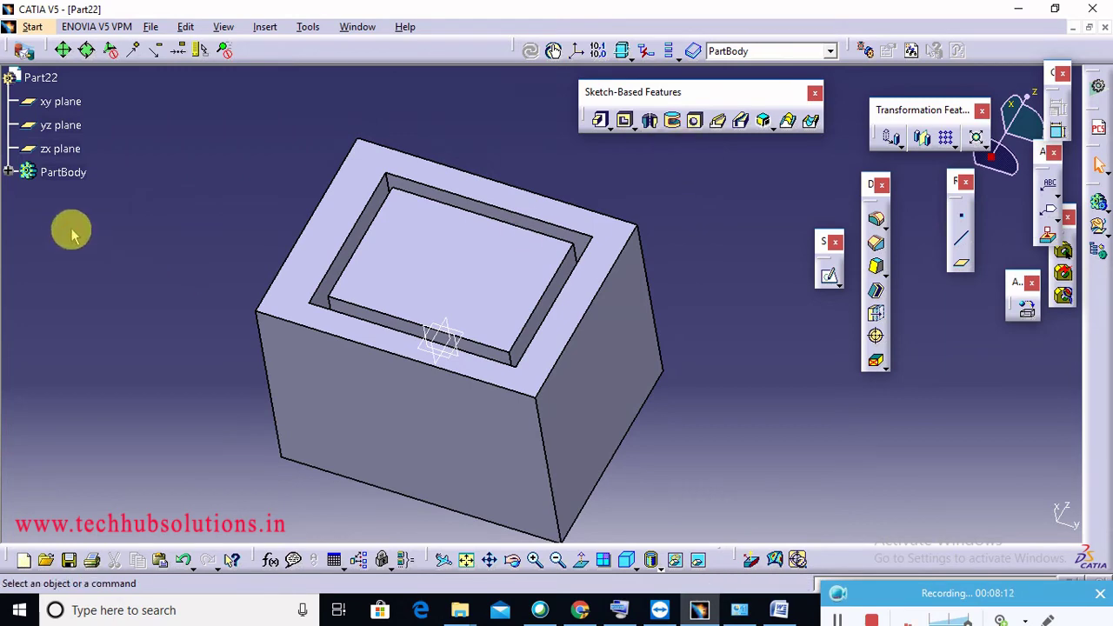
Create another new Part Design part for the next pocket example
{"action": "left_click", "coordinate": [33, 26]}
{"action": "mouse_move", "coordinate": [79, 63]}
{"action": "left_click", "coordinate": [287, 69]}
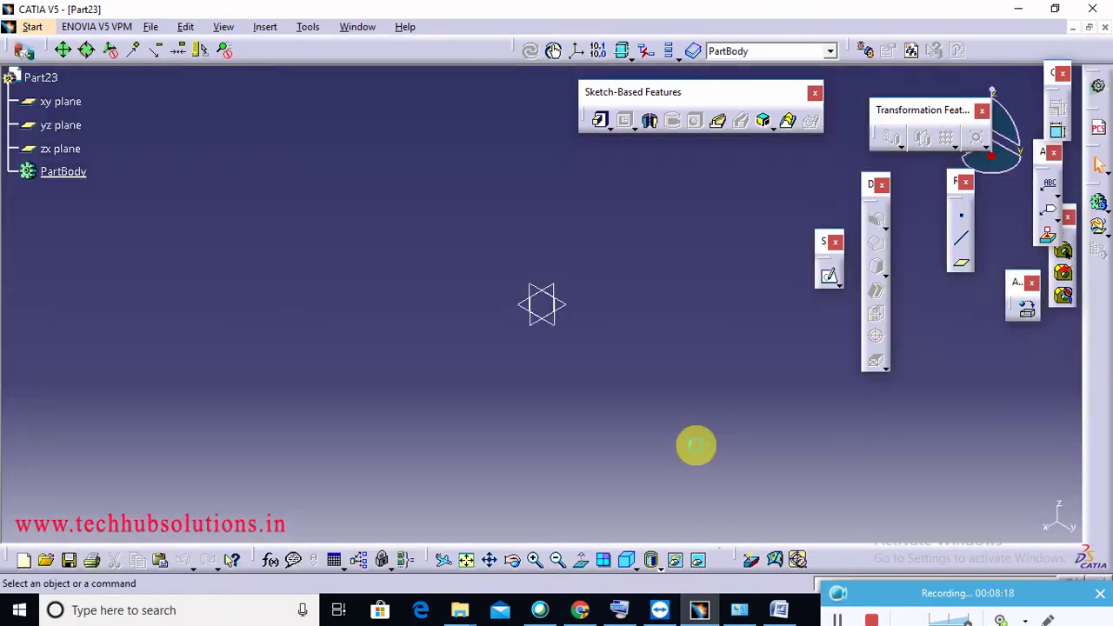
Sketch a large rectangle around the origin on the new part's yz plane and exit the sketch
{"action": "left_click", "coordinate": [553, 329]}
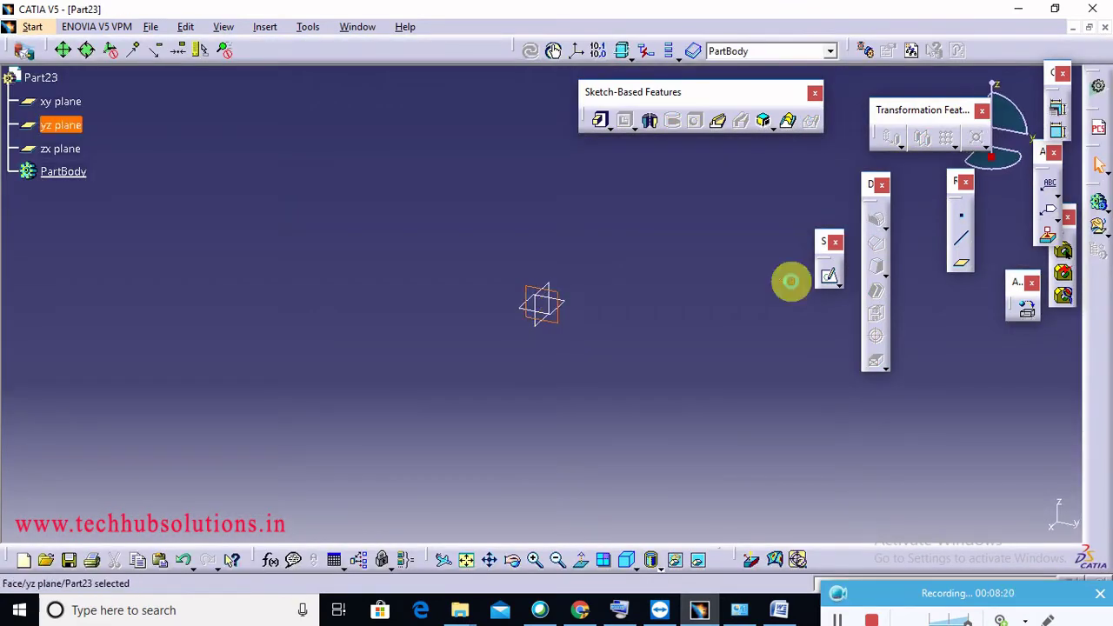
{"action": "left_click", "coordinate": [829, 275]}
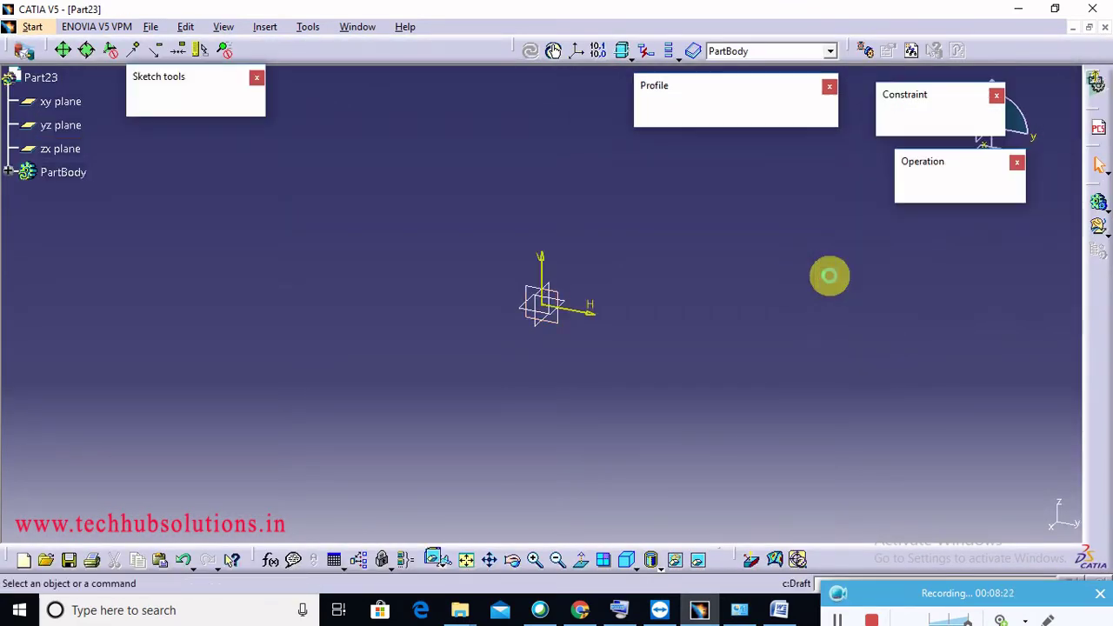
{"action": "left_click", "coordinate": [678, 113]}
{"action": "left_click", "coordinate": [376, 183]}
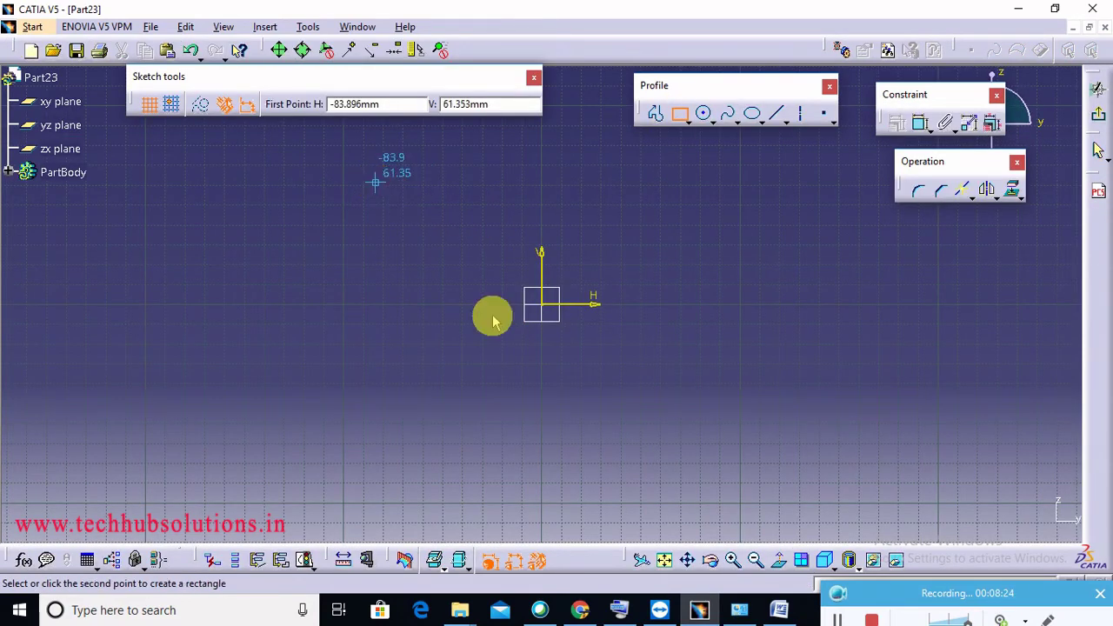
{"action": "left_click", "coordinate": [753, 468]}
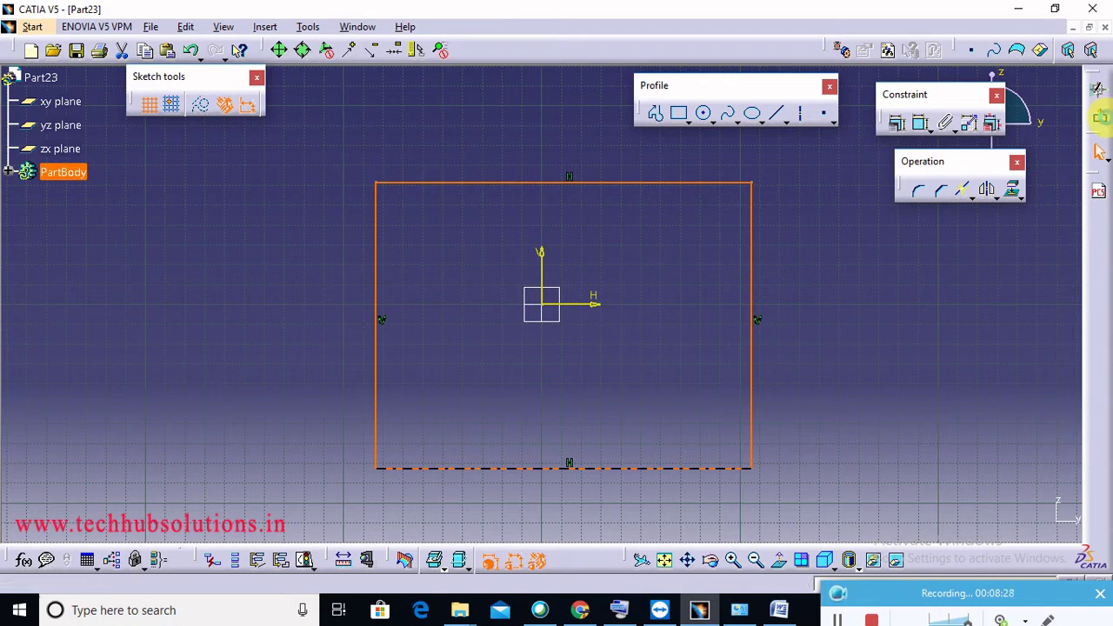
{"action": "left_click", "coordinate": [1101, 118]}
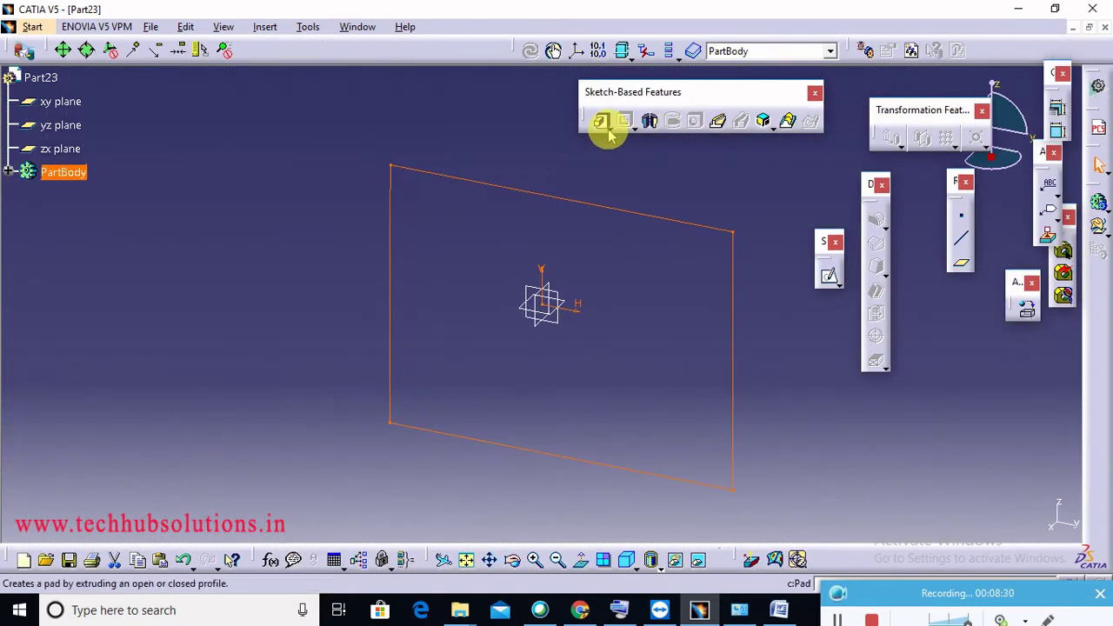
Pad the large rectangle to a length of about 136 mm without mirrored extent
{"action": "left_click", "coordinate": [602, 122]}
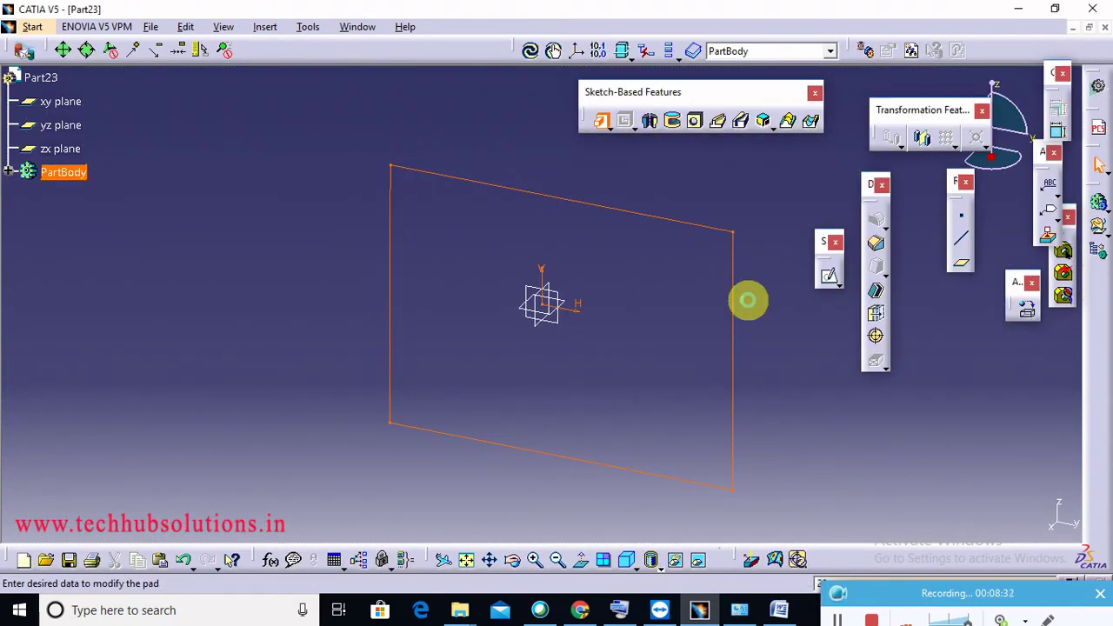
{"action": "left_click", "coordinate": [851, 288]}
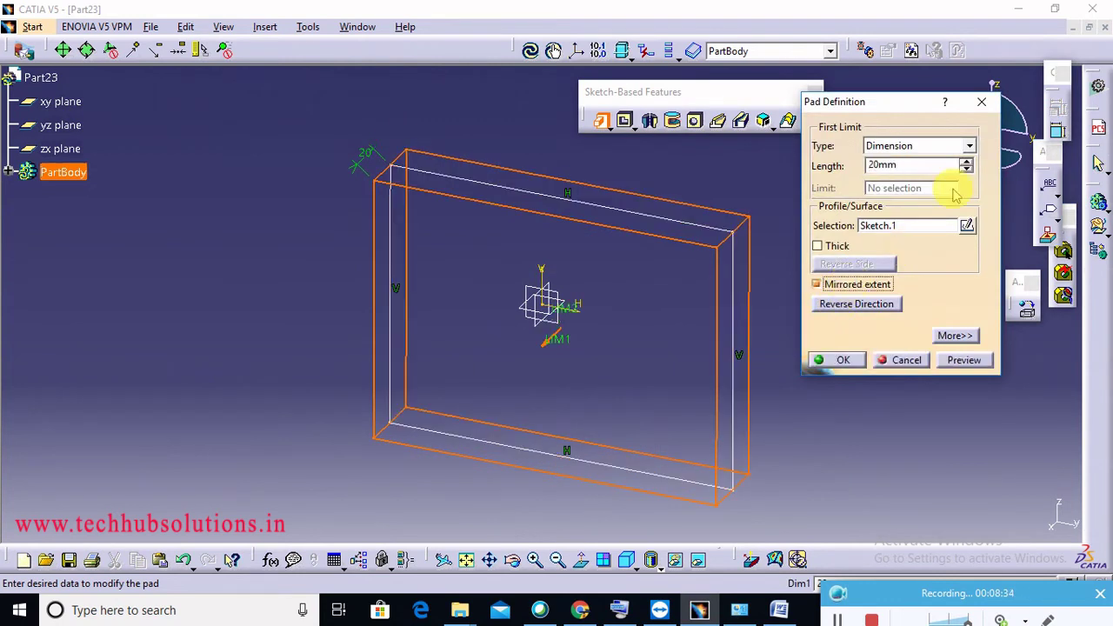
{"action": "left_click", "coordinate": [872, 287]}
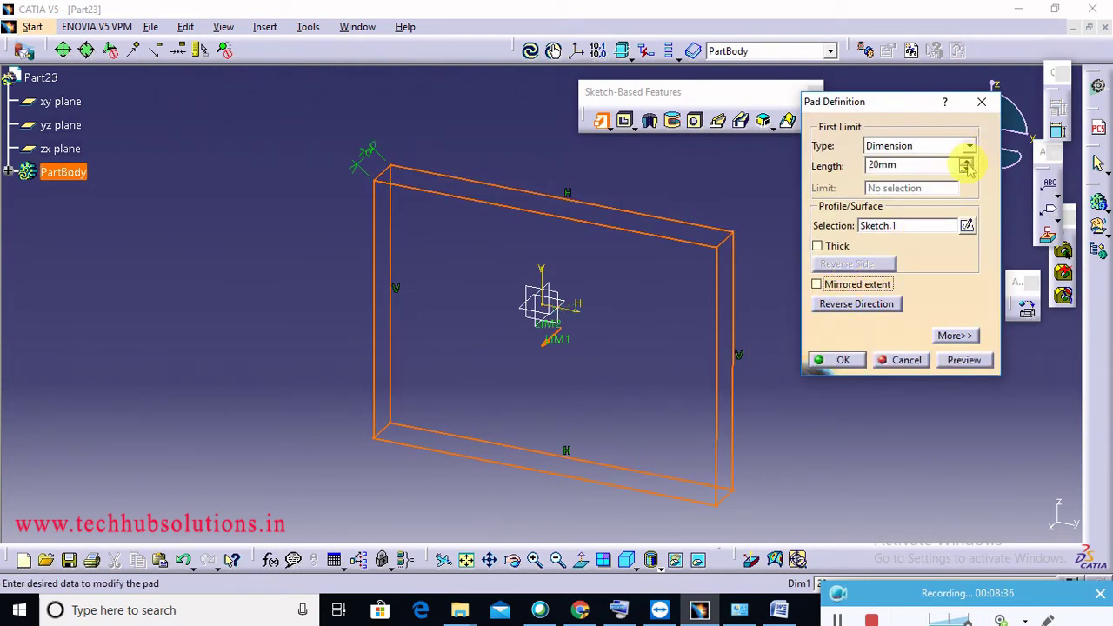
{"action": "left_click", "coordinate": [967, 161]}
{"action": "left_click", "coordinate": [967, 161]}
{"action": "left_click", "coordinate": [966, 162]}
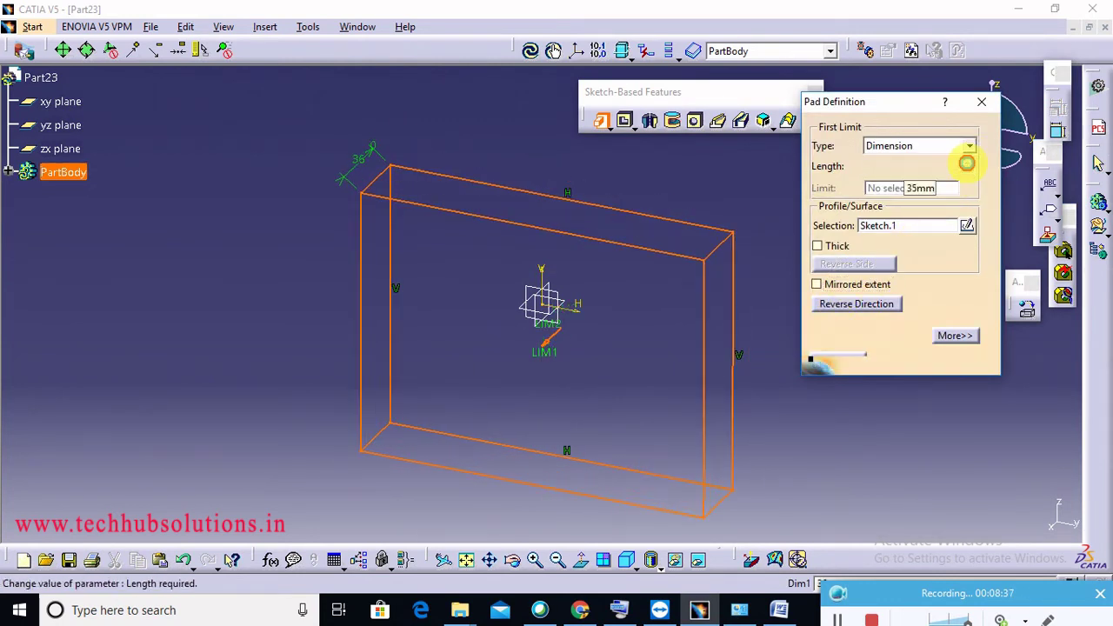
{"action": "left_click", "coordinate": [966, 162]}
{"action": "left_click", "coordinate": [966, 162]}
{"action": "left_click", "coordinate": [966, 162]}
{"action": "left_click", "coordinate": [966, 162]}
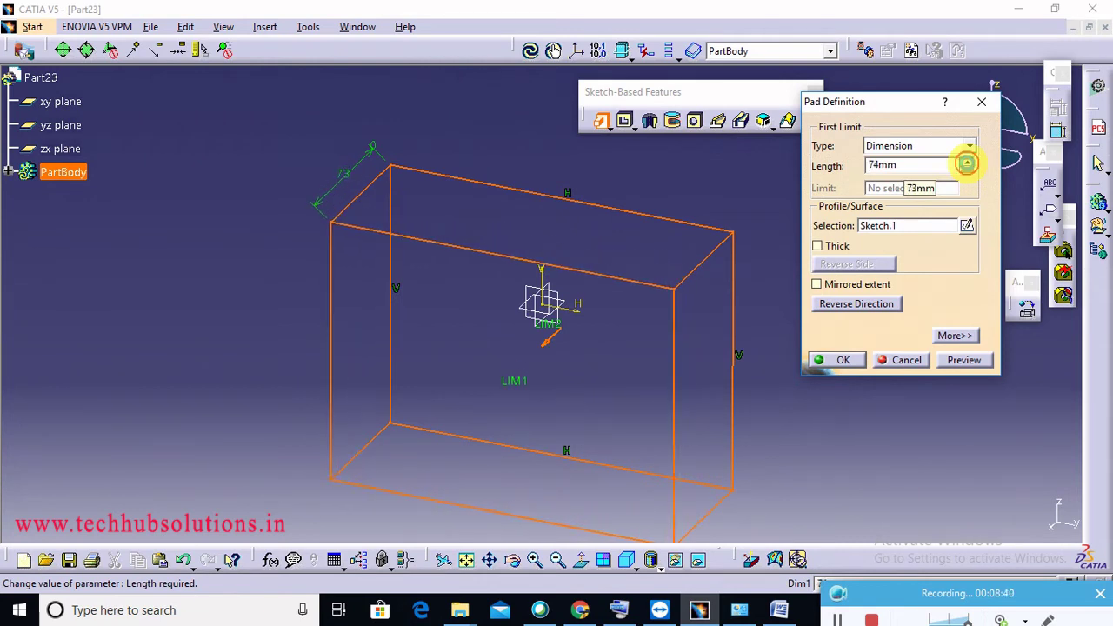
{"action": "left_click", "coordinate": [966, 162]}
{"action": "left_click", "coordinate": [967, 162]}
{"action": "left_click", "coordinate": [966, 162]}
{"action": "left_click", "coordinate": [967, 162]}
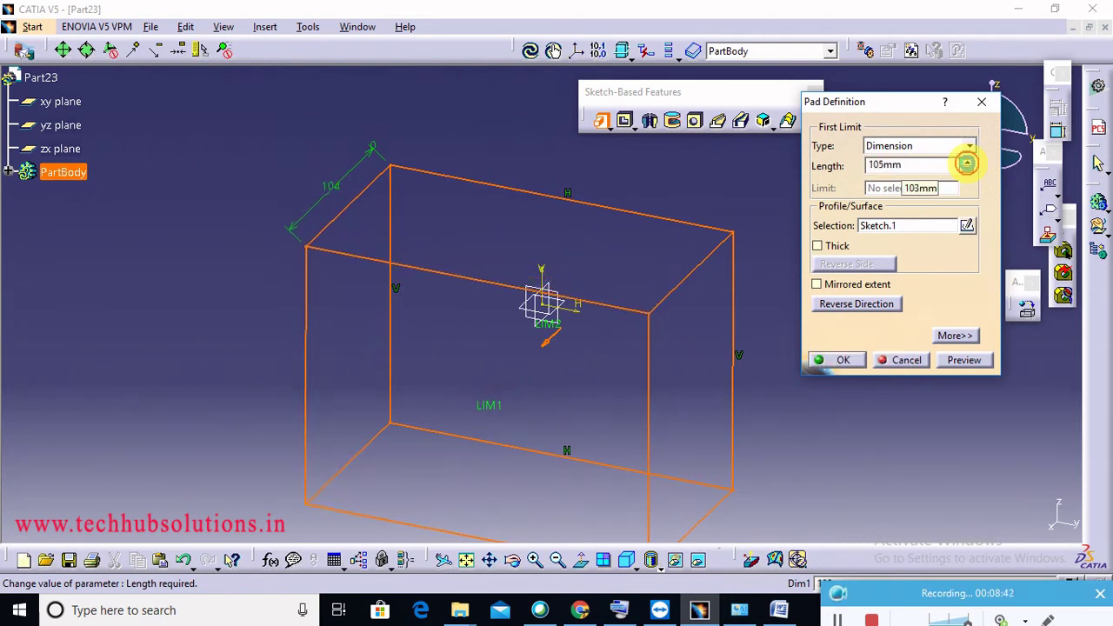
{"action": "left_click", "coordinate": [967, 162]}
{"action": "left_click", "coordinate": [966, 161]}
{"action": "left_click", "coordinate": [966, 162]}
{"action": "left_click", "coordinate": [966, 161]}
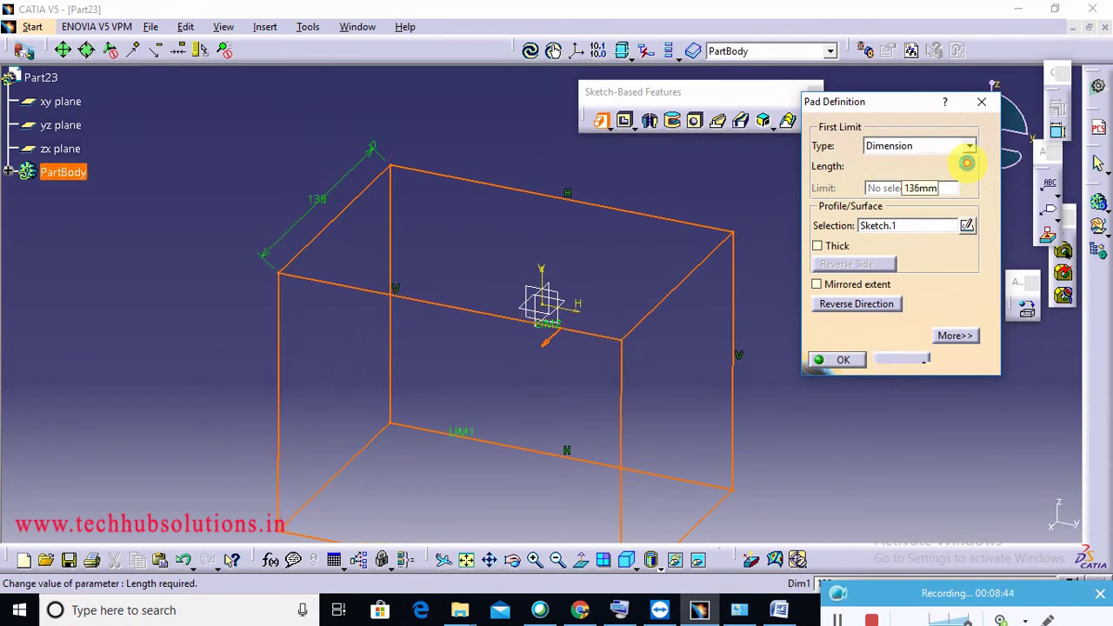
{"action": "left_click", "coordinate": [833, 360]}
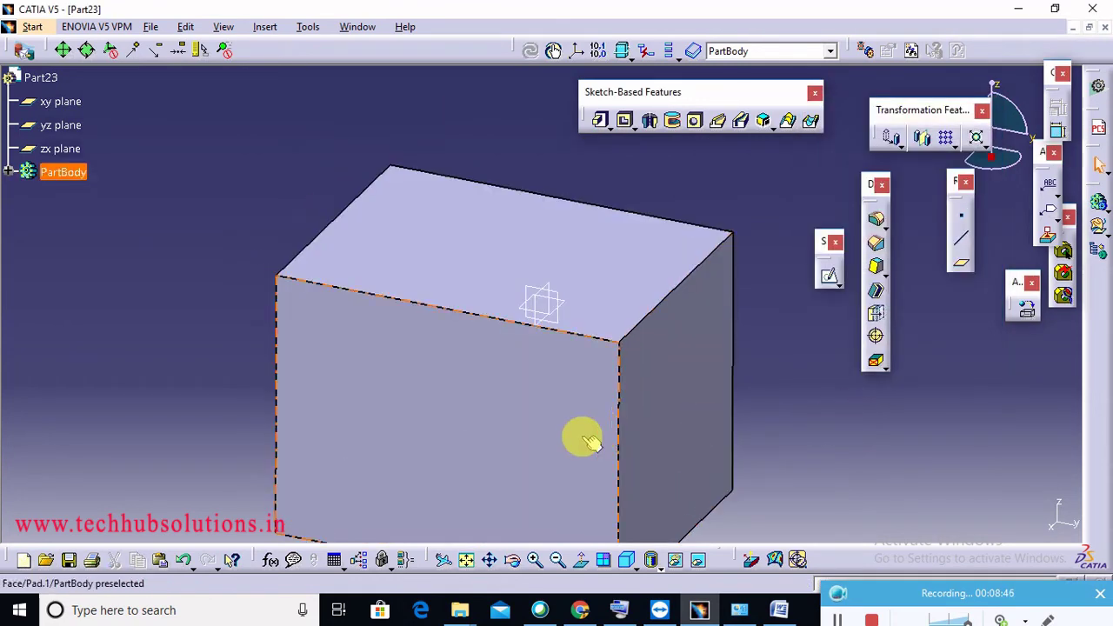
Sketch a smaller rectangle inside the block's front face and exit the sketch
{"action": "left_click", "coordinate": [829, 277]}
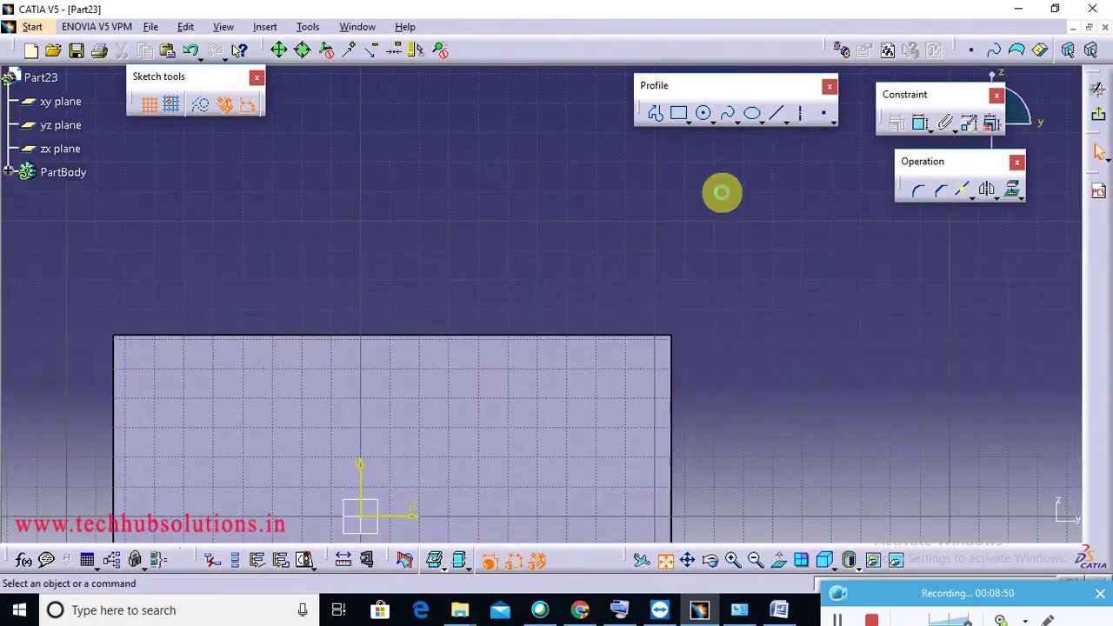
{"action": "left_click", "coordinate": [679, 114]}
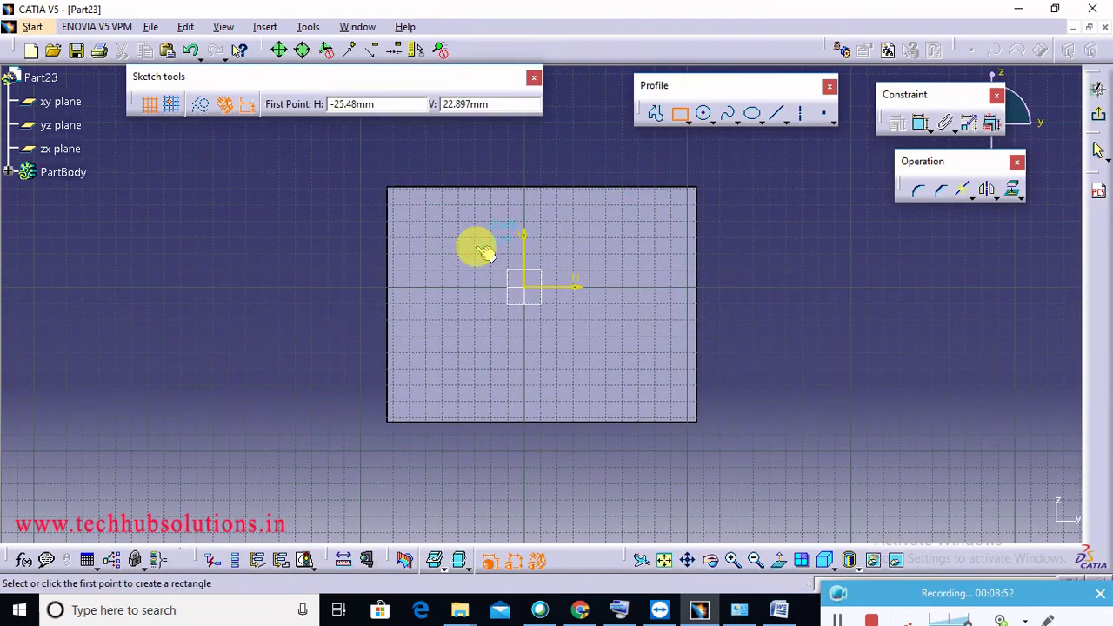
{"action": "left_click", "coordinate": [435, 223]}
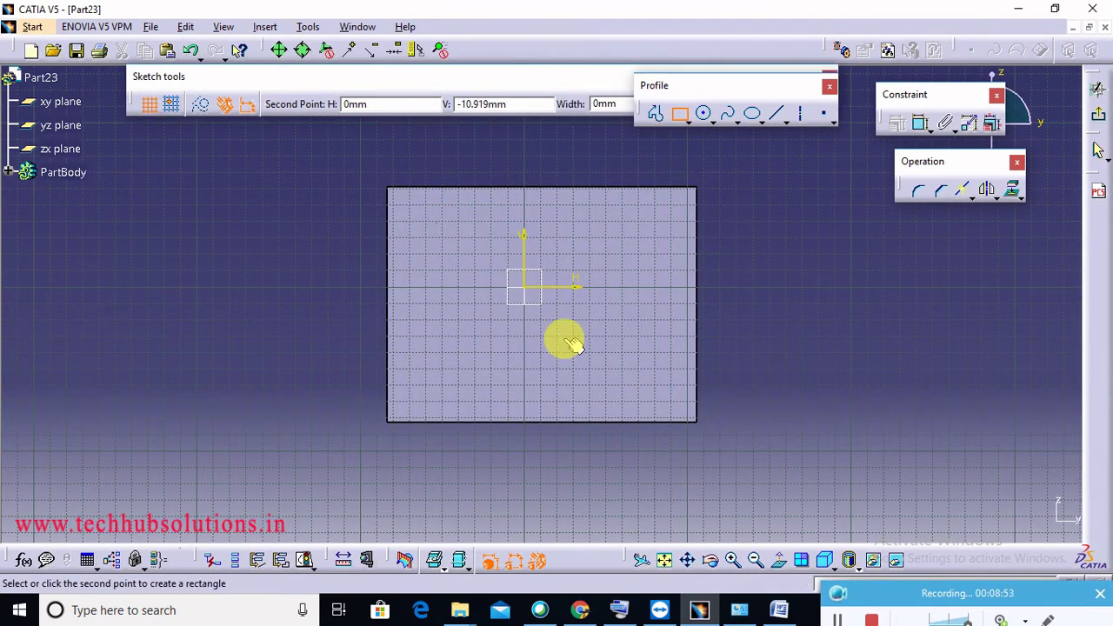
{"action": "left_click", "coordinate": [650, 388]}
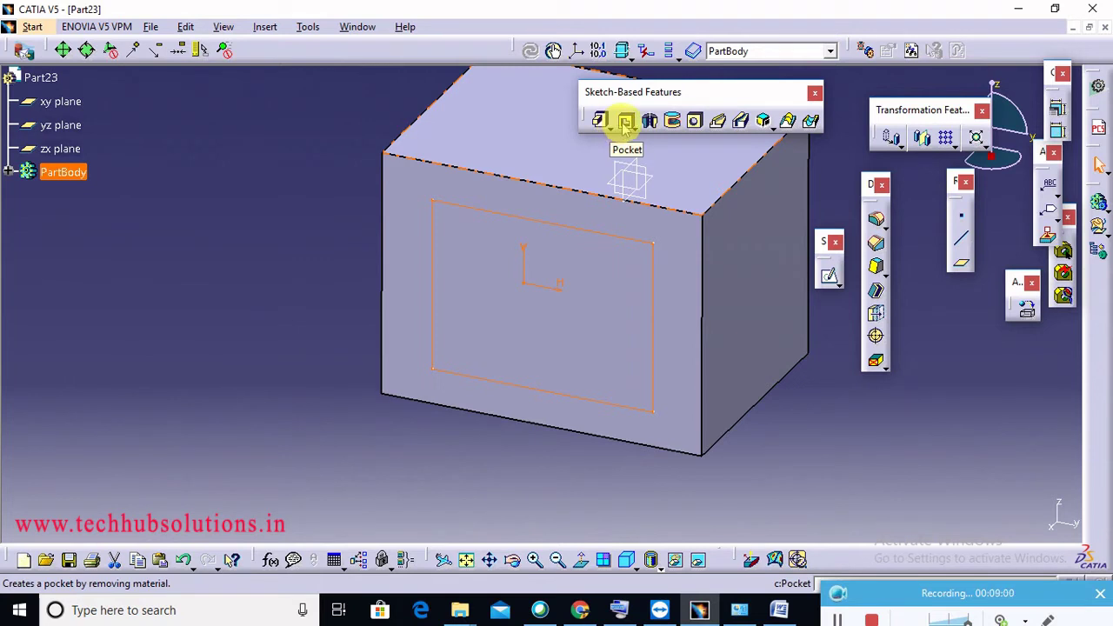
Create a drafted filleted pocket 93 mm deep from the smaller rectangle, using the front face as second limit, 5° draft and 5 mm fillets
{"action": "left_click", "coordinate": [632, 128]}
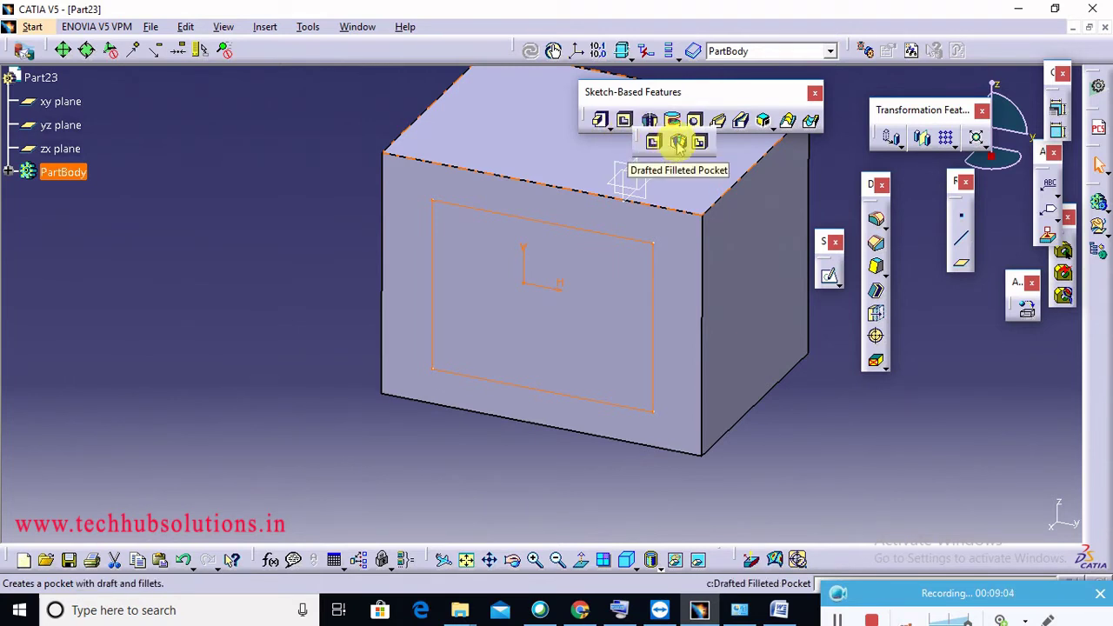
{"action": "left_click", "coordinate": [677, 144]}
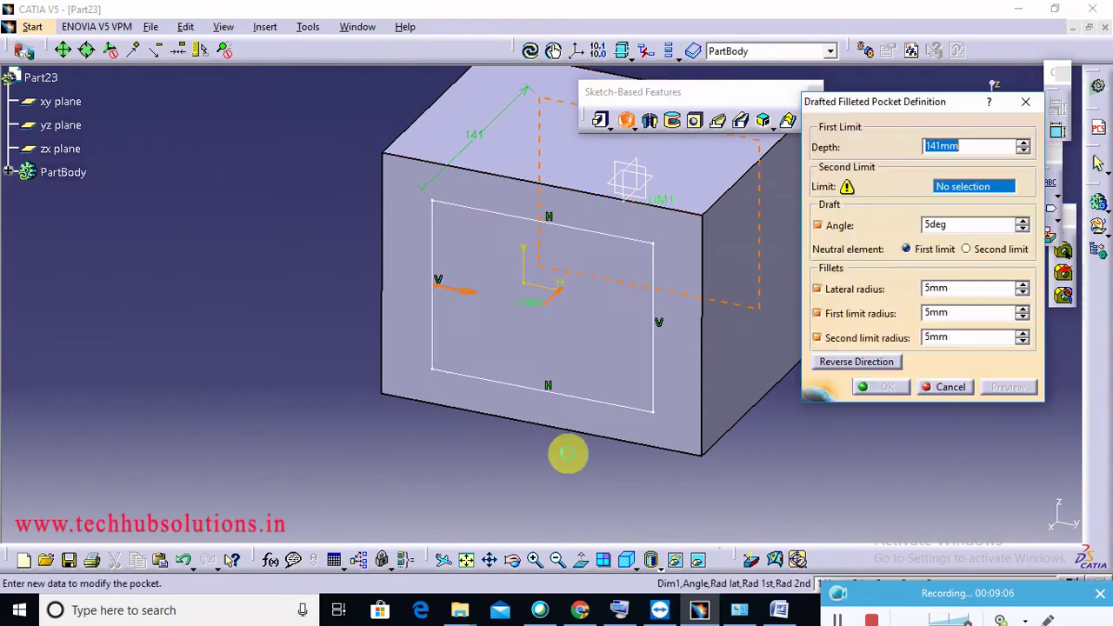
{"action": "middle_click_drag", "start_coordinate": [538, 468], "coordinate": [392, 536]}
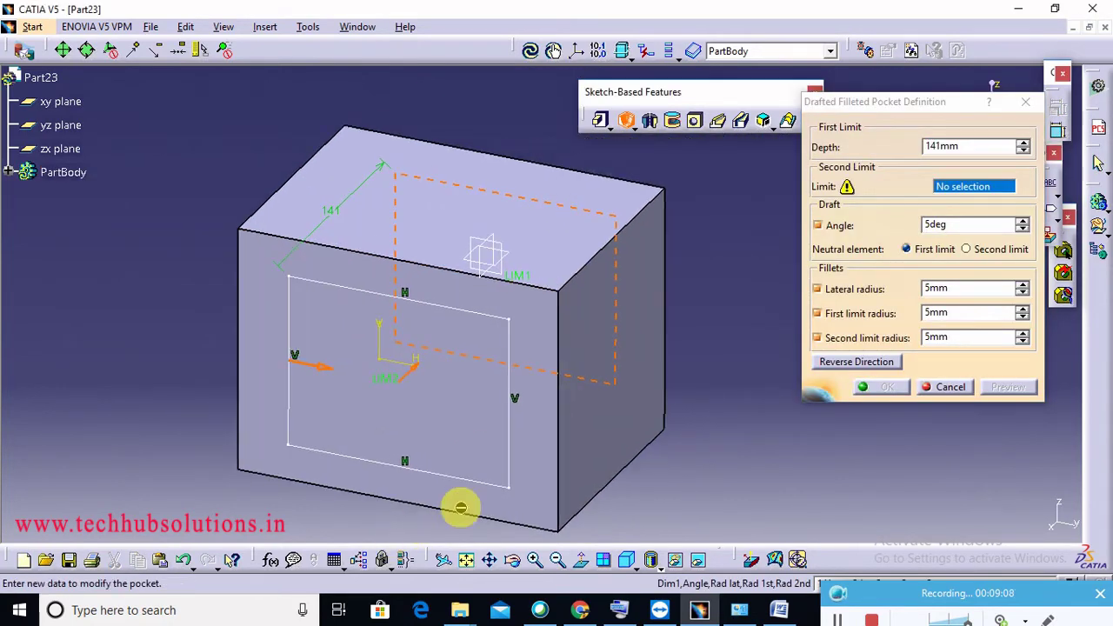
{"action": "left_click", "coordinate": [530, 355]}
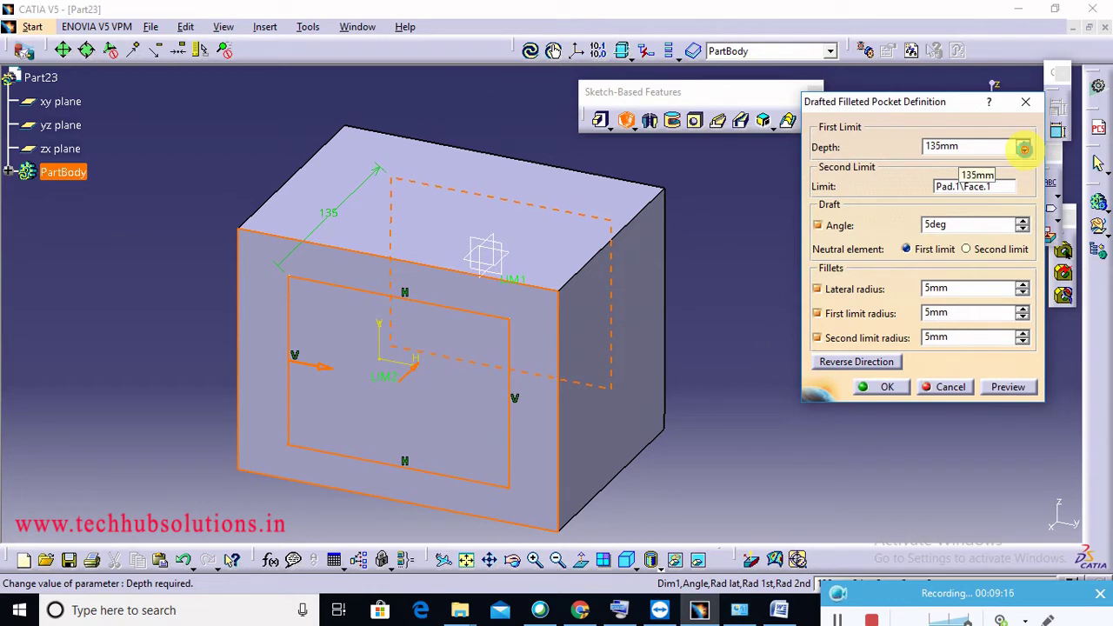
{"action": "left_click_drag", "start_coordinate": [1025, 149], "coordinate": [1025, 150]}
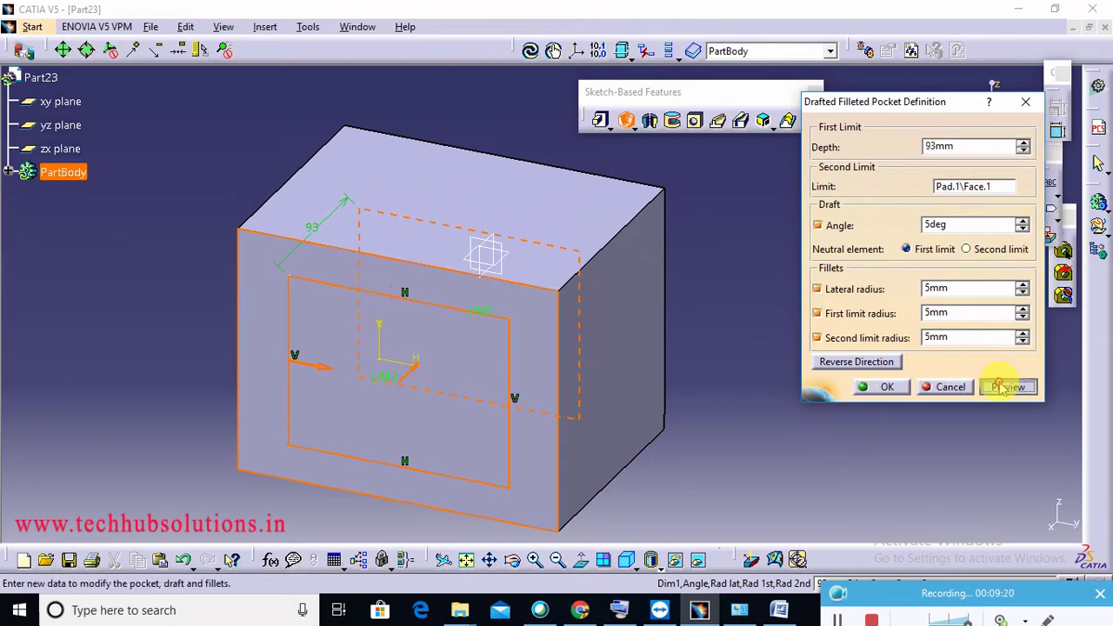
{"action": "left_click", "coordinate": [1002, 386]}
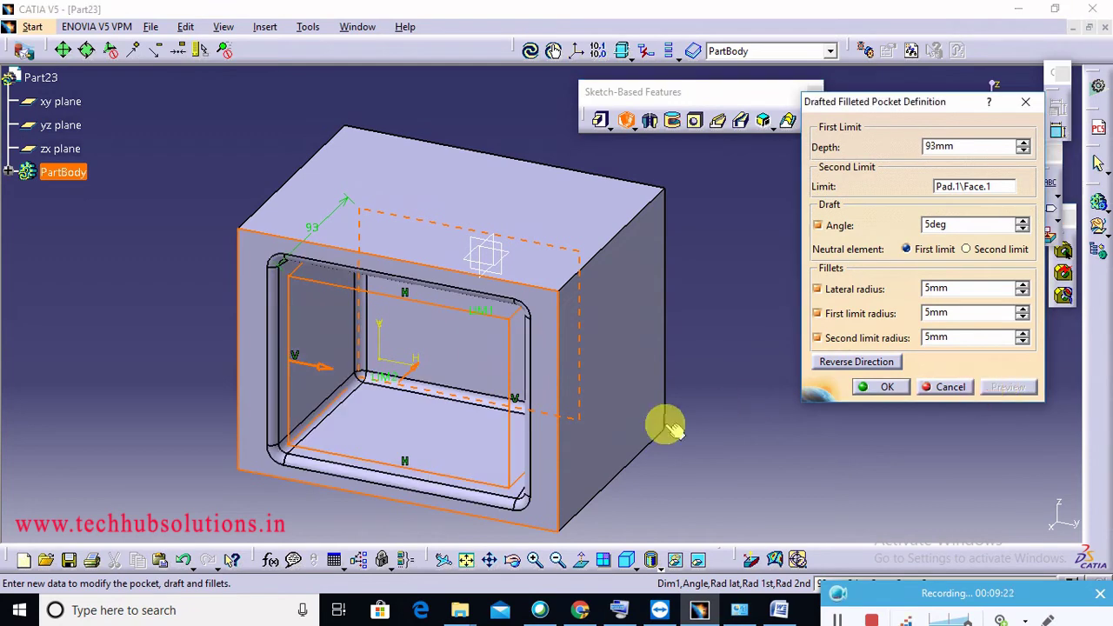
{"action": "middle_click_drag", "start_coordinate": [641, 461], "coordinate": [693, 188]}
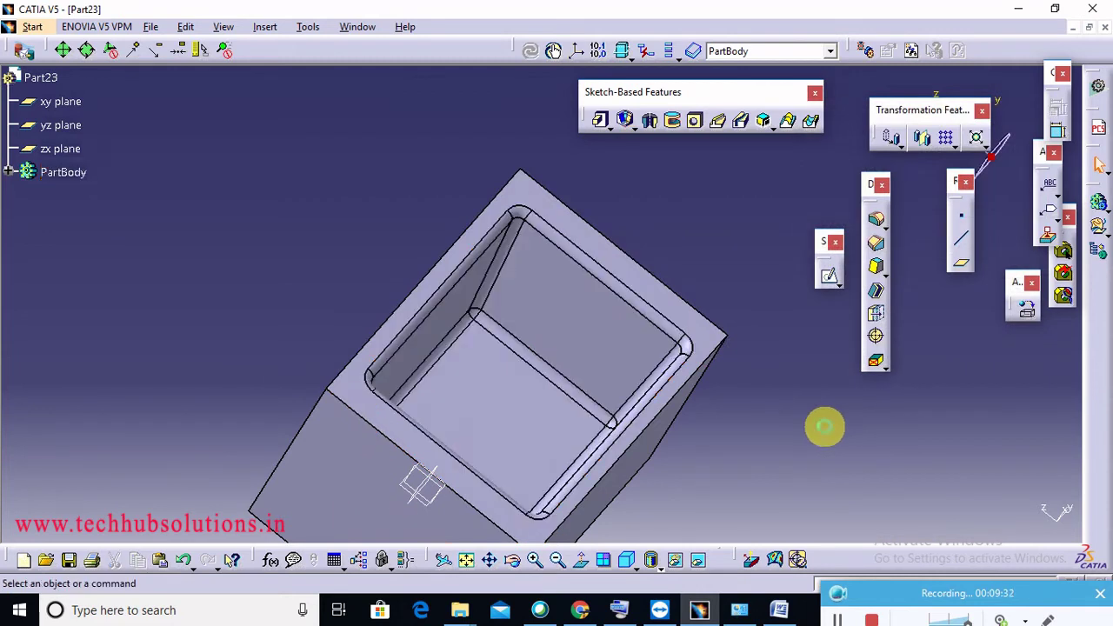
Create another new Part Design part for the Multi-Pocket example
{"action": "left_click", "coordinate": [635, 127]}
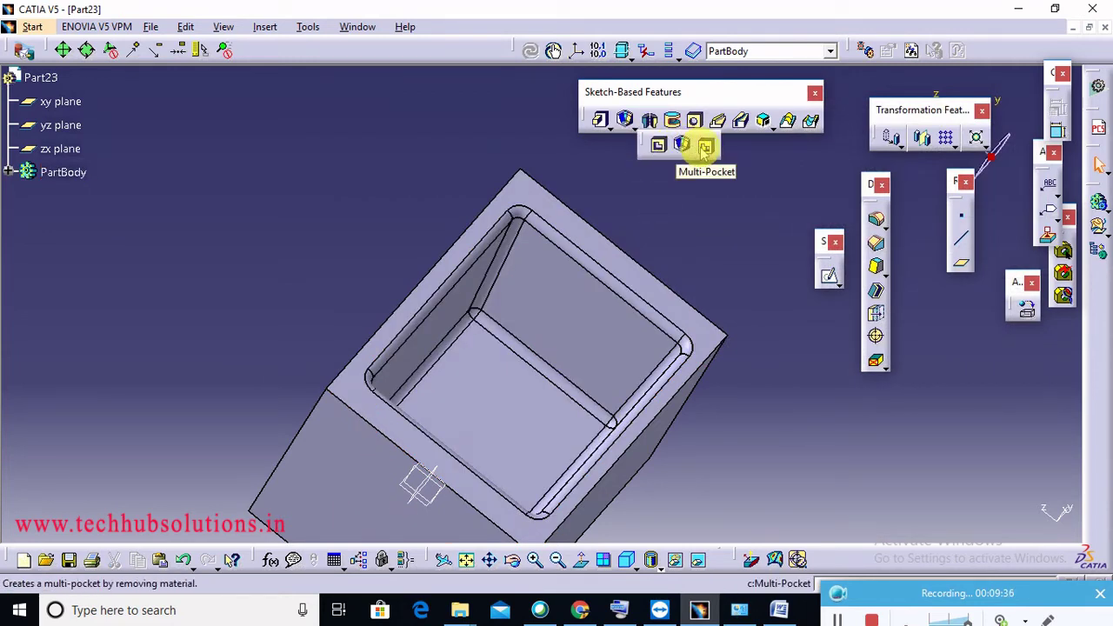
{"action": "left_click", "coordinate": [32, 26]}
{"action": "mouse_move", "coordinate": [174, 62]}
{"action": "left_click", "coordinate": [298, 63]}
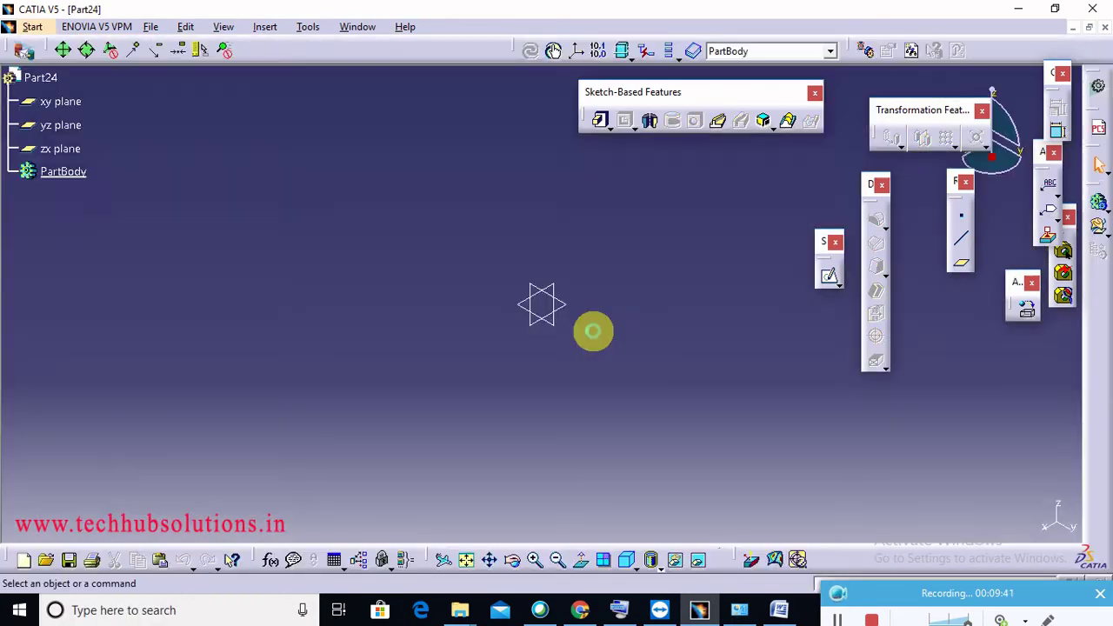
Draw a large two-point rectangle around the origin on the empty part's yz plane and exit the sketch
{"action": "left_click", "coordinate": [551, 322]}
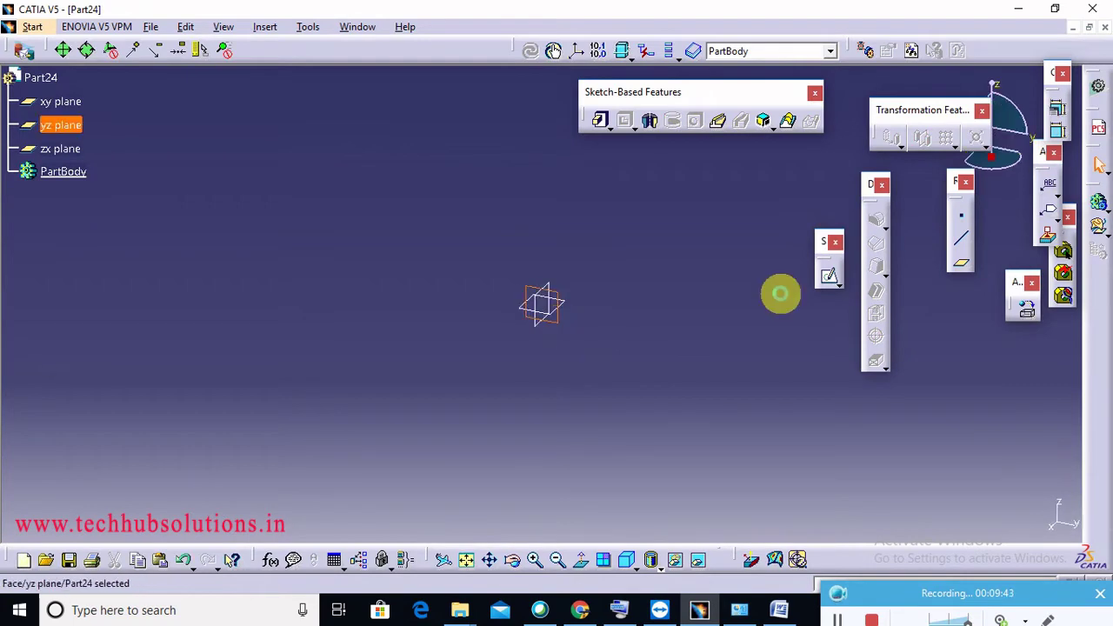
{"action": "left_click", "coordinate": [829, 278]}
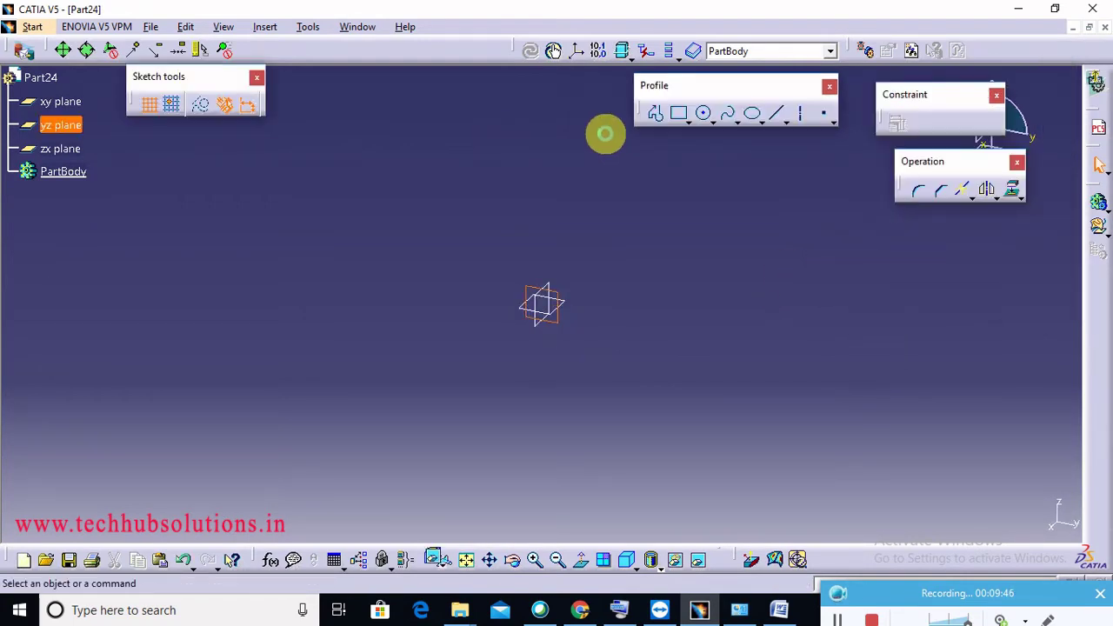
{"action": "left_click", "coordinate": [686, 123]}
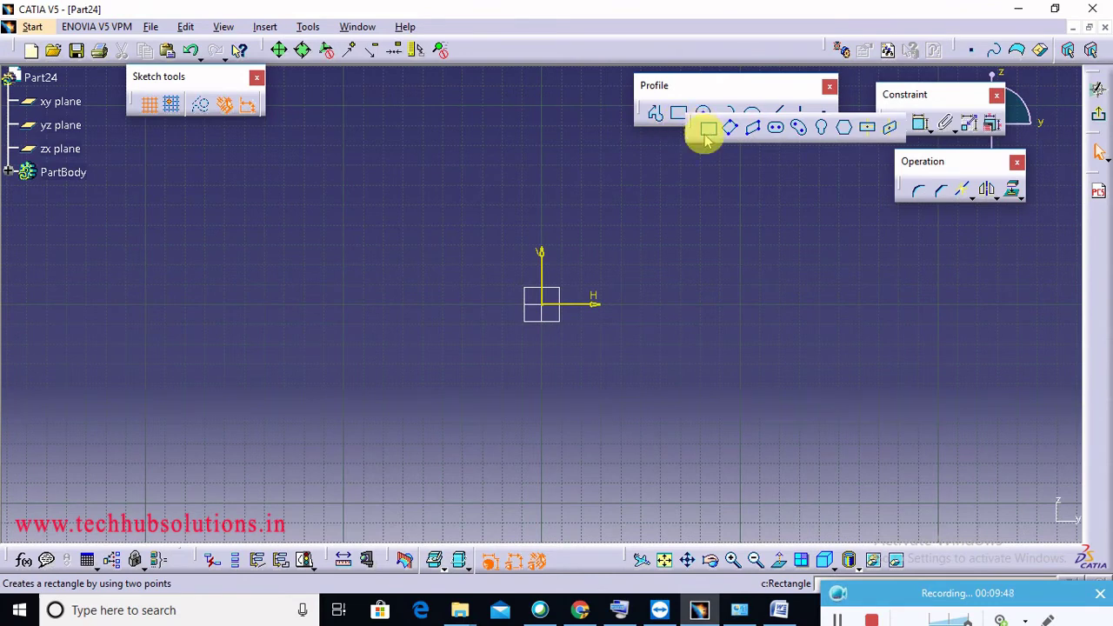
{"action": "left_click", "coordinate": [707, 130]}
{"action": "left_click", "coordinate": [376, 170]}
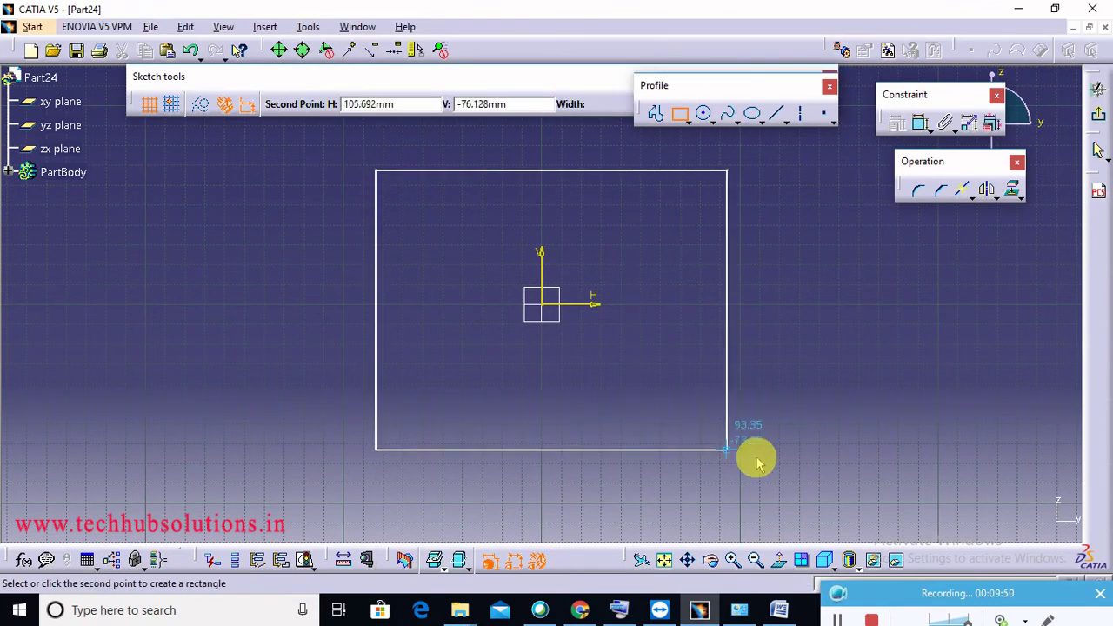
{"action": "left_click", "coordinate": [756, 456]}
{"action": "left_click", "coordinate": [1098, 114]}
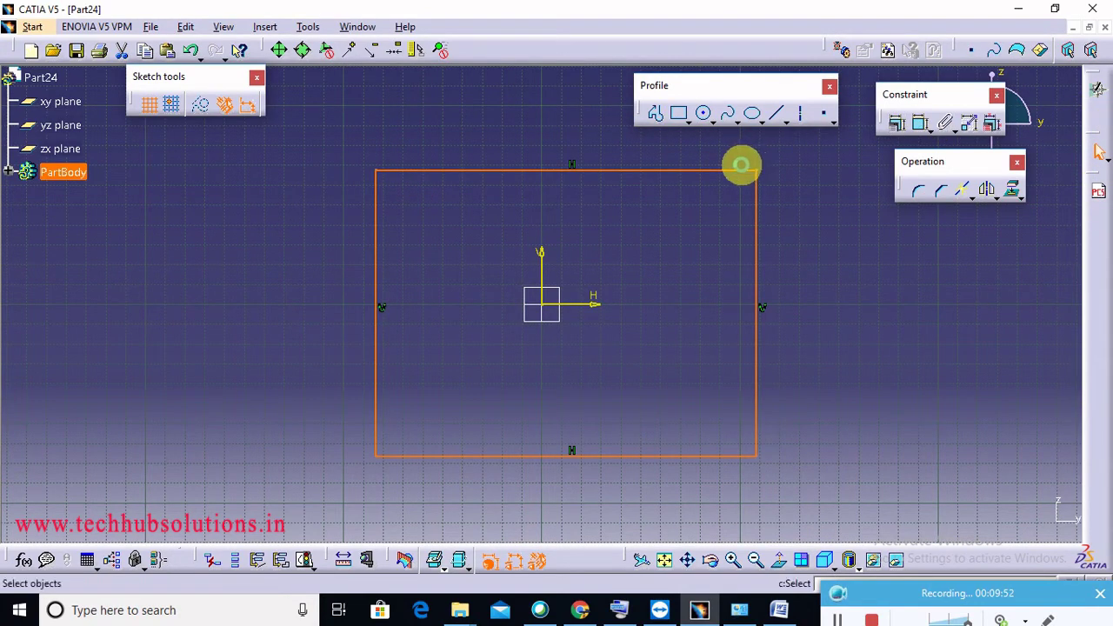
Pad the rectangle to a length of 200 mm and clear the selection
{"action": "left_click", "coordinate": [600, 121]}
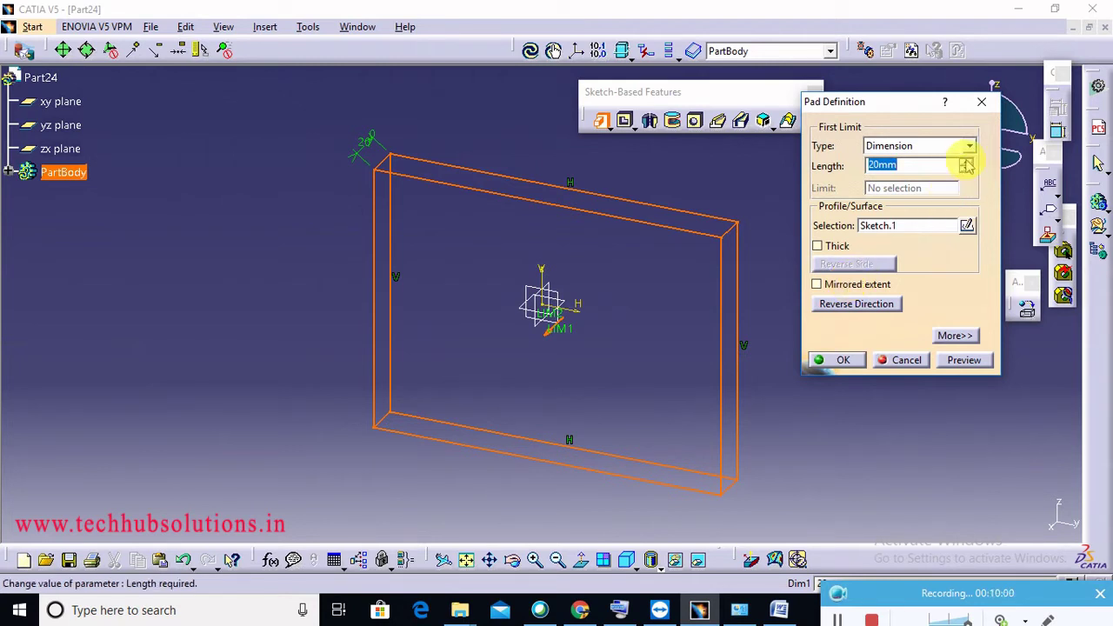
{"action": "left_click_drag", "start_coordinate": [966, 161], "coordinate": [966, 162]}
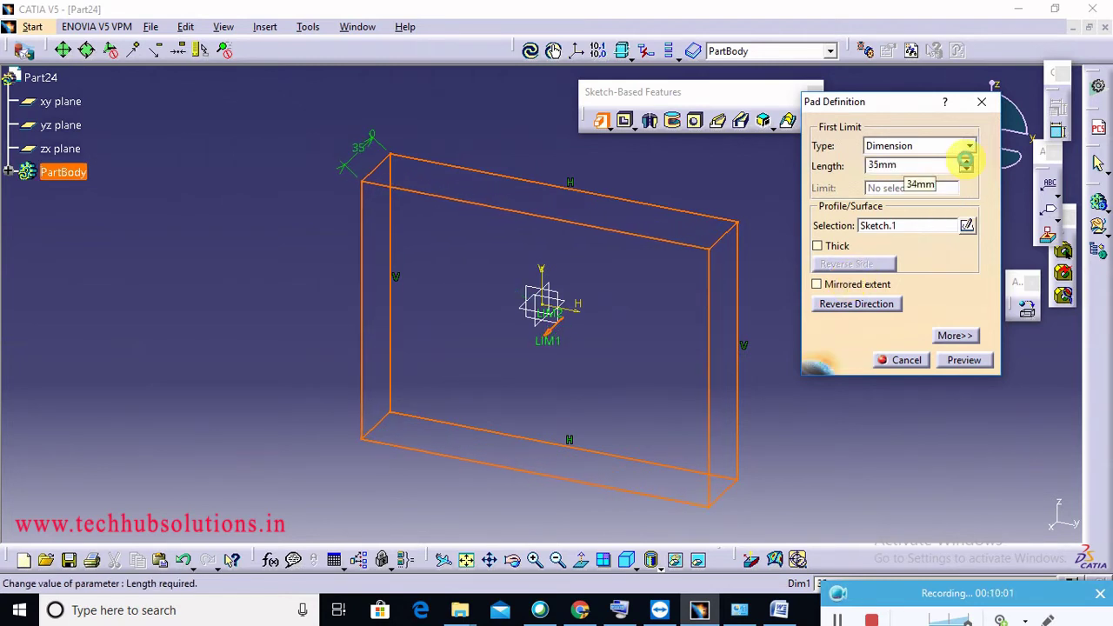
{"action": "double_click", "coordinate": [914, 164]}
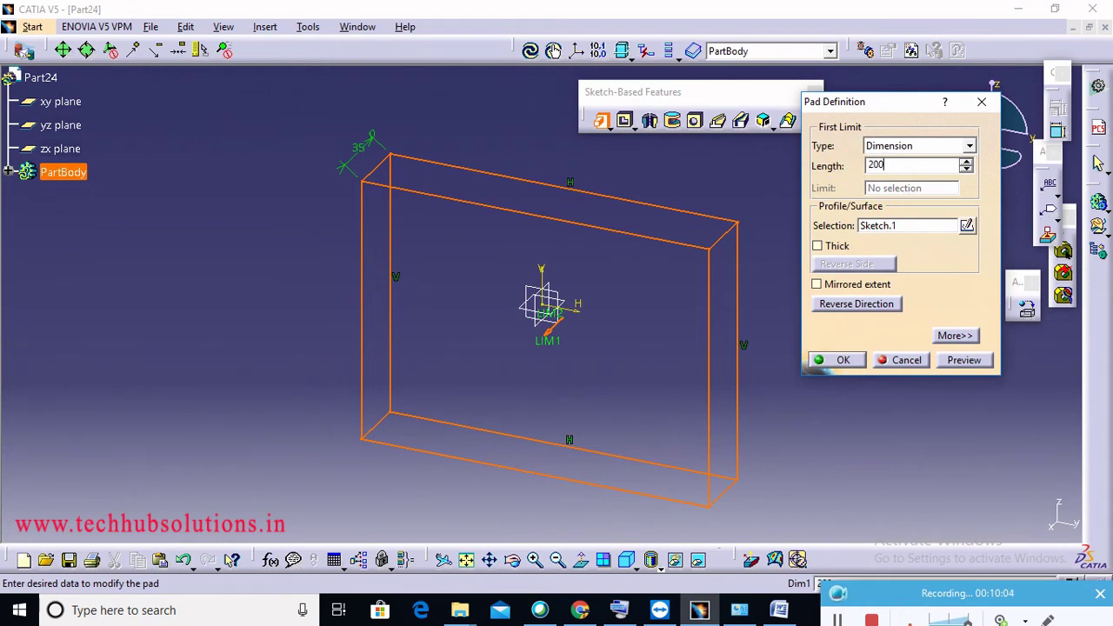
{"action": "type", "text": "200"}
{"action": "key", "text": "Return"}
{"action": "left_click", "coordinate": [792, 396]}
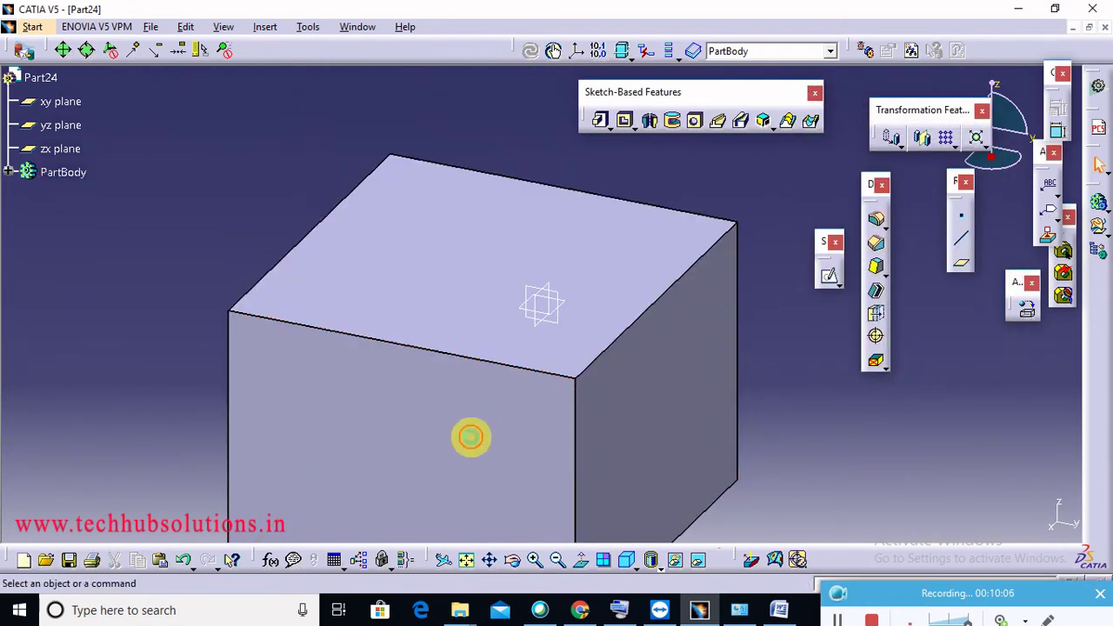
Start a sketch on the block's front face and draw a rectangle about 150 mm wide inside its edges
{"action": "left_click", "coordinate": [470, 437]}
{"action": "left_click", "coordinate": [829, 277]}
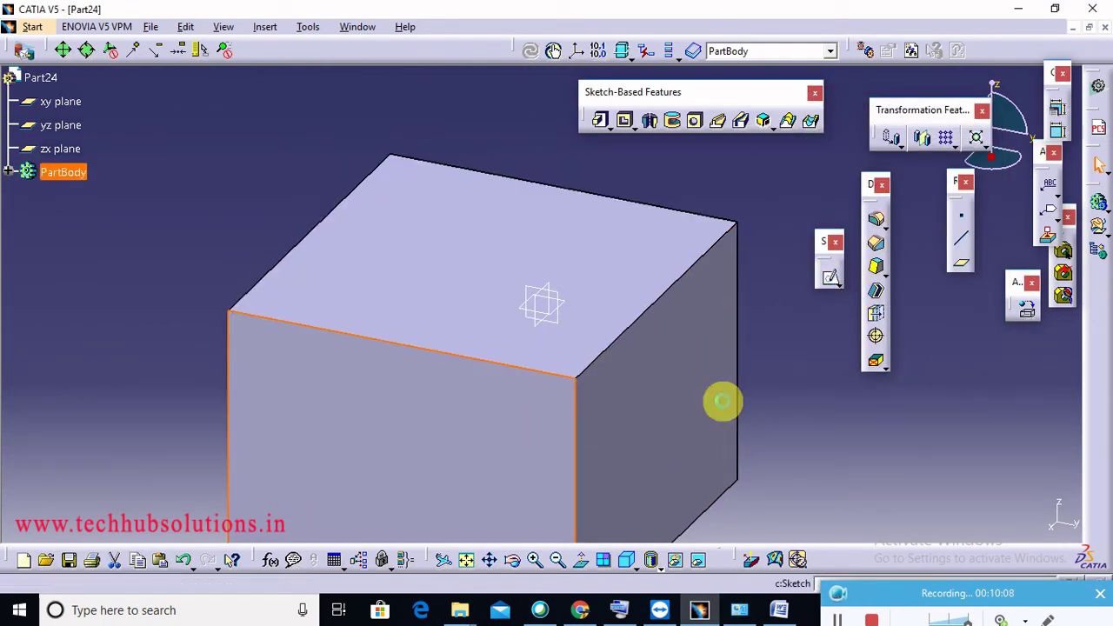
{"action": "left_click", "coordinate": [723, 401]}
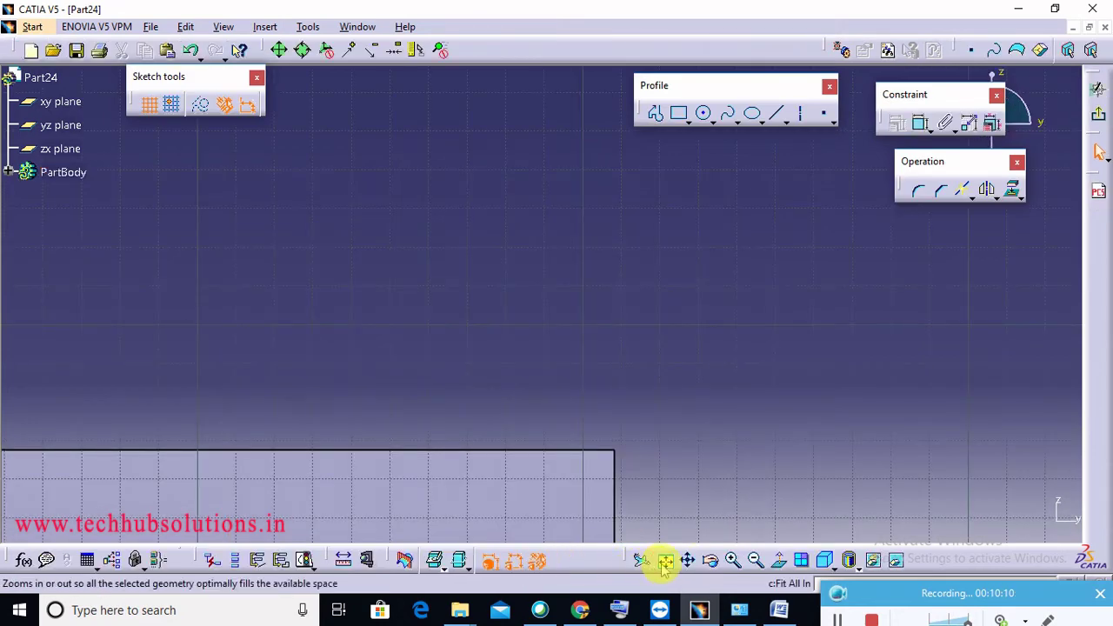
{"action": "left_click", "coordinate": [665, 564]}
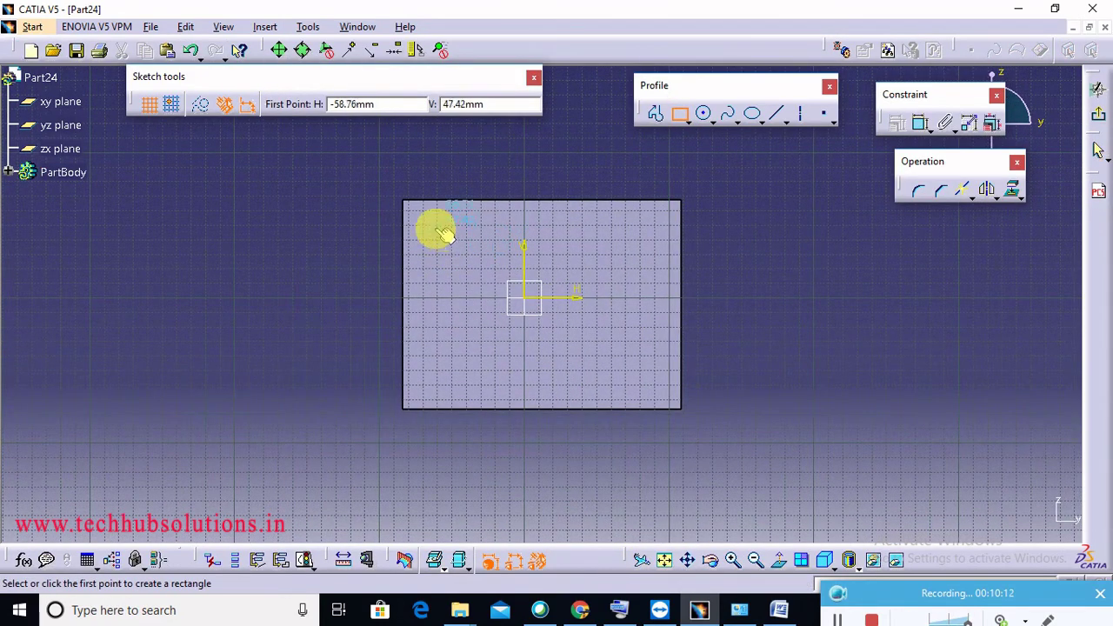
{"action": "left_click", "coordinate": [432, 228]}
{"action": "left_click", "coordinate": [652, 379]}
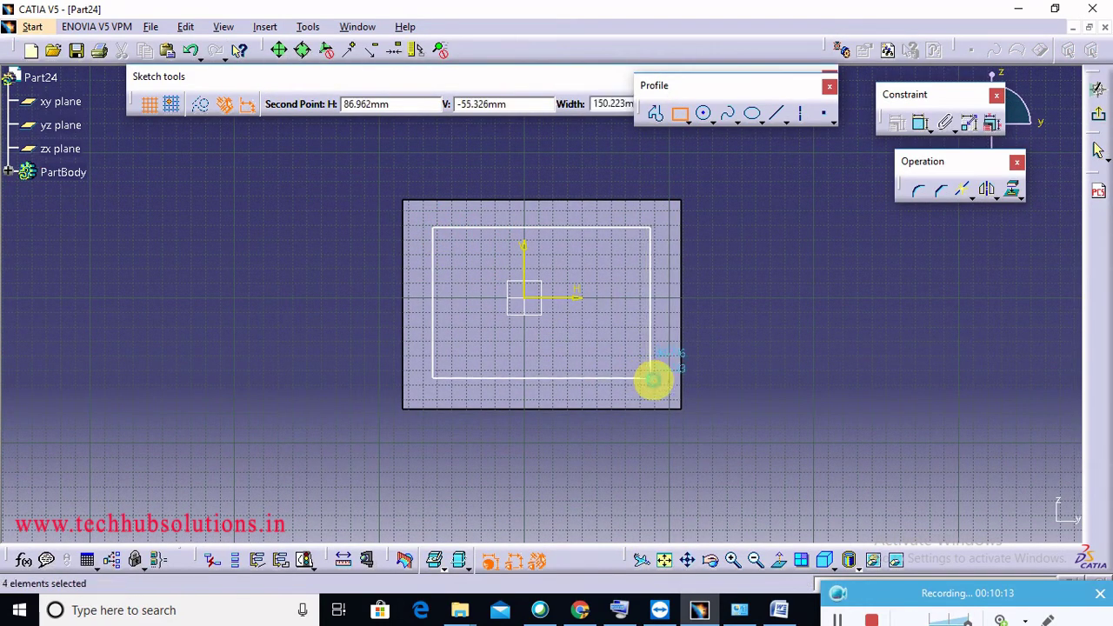
Draw two more nested rectangles inside the first one, the middle about 111 mm wide, and exit the sketch
{"action": "left_click", "coordinate": [680, 113]}
{"action": "left_click", "coordinate": [457, 248]}
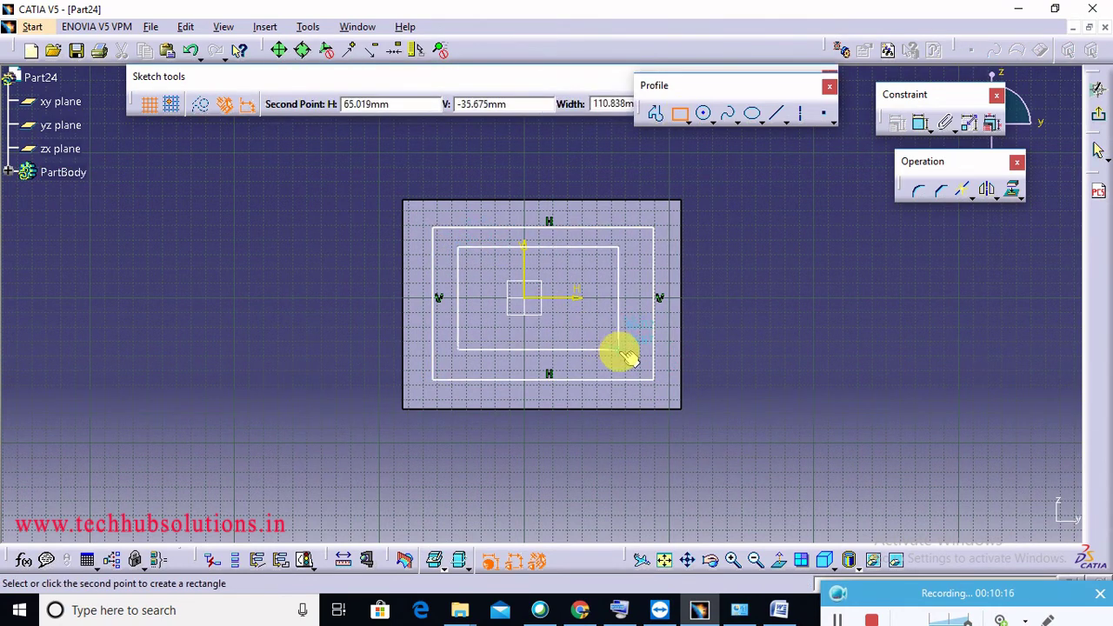
{"action": "left_click", "coordinate": [621, 353]}
{"action": "left_click", "coordinate": [680, 113]}
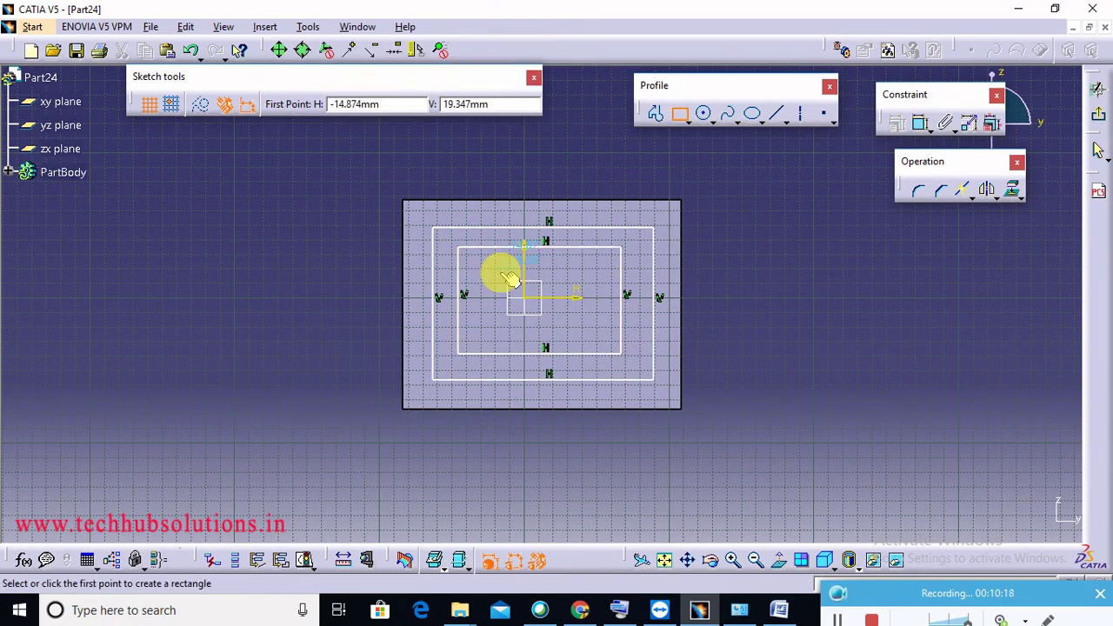
{"action": "left_click", "coordinate": [493, 273]}
{"action": "left_click", "coordinate": [587, 330]}
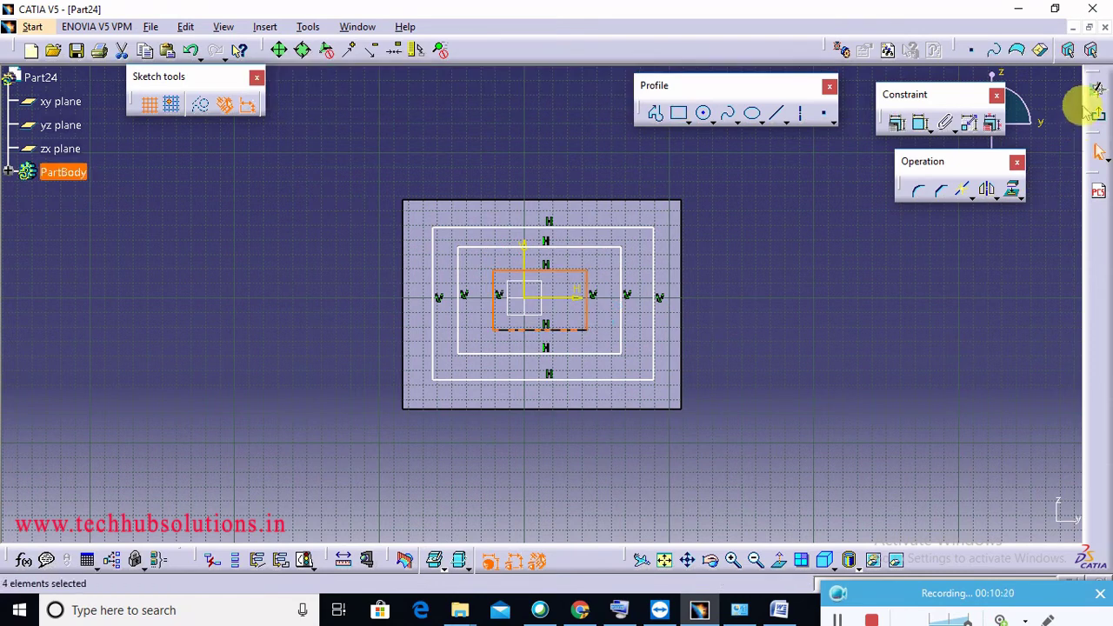
{"action": "left_click", "coordinate": [1096, 194]}
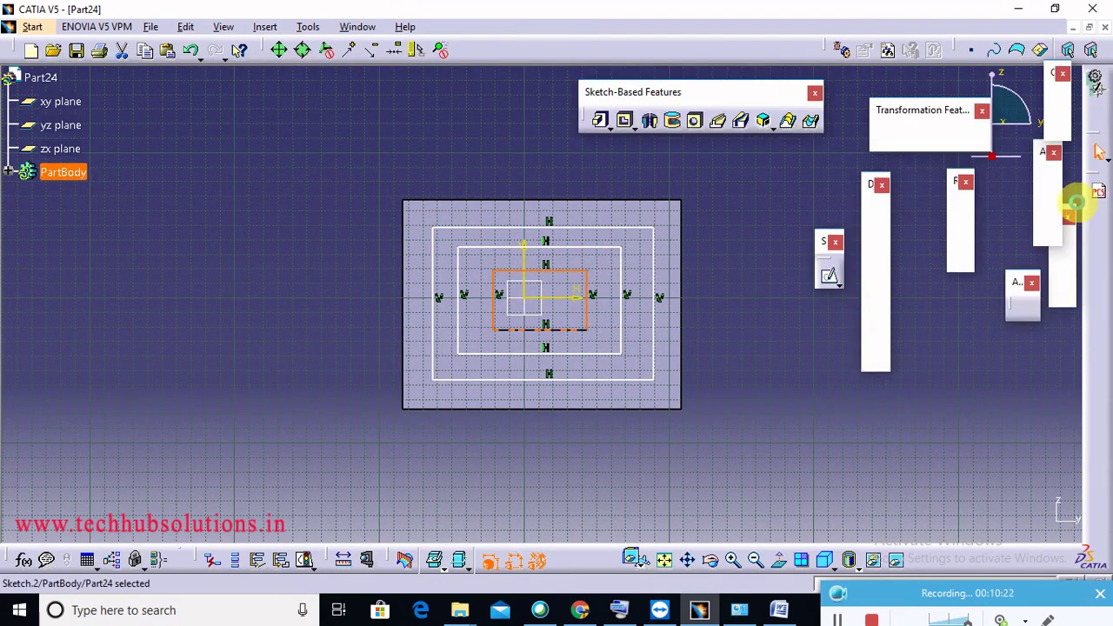
Start a Multi-Pocket from the nested-rectangle sketch, setting the depth of domain 1 to 16 mm and domain 2 to 32 mm
{"action": "left_click", "coordinate": [628, 126]}
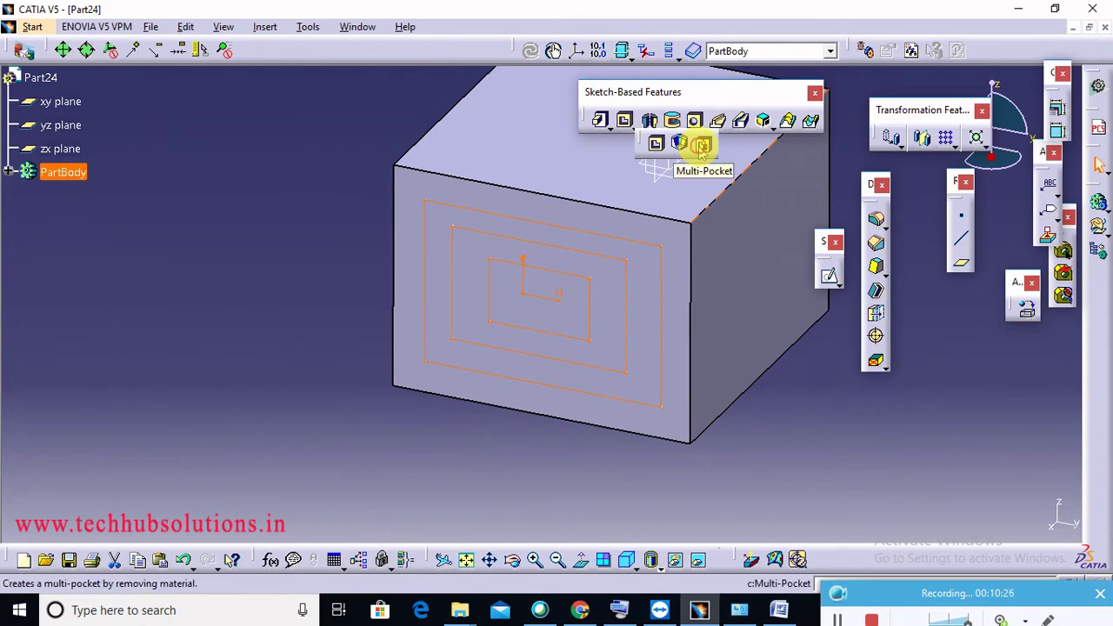
{"action": "left_click", "coordinate": [703, 146]}
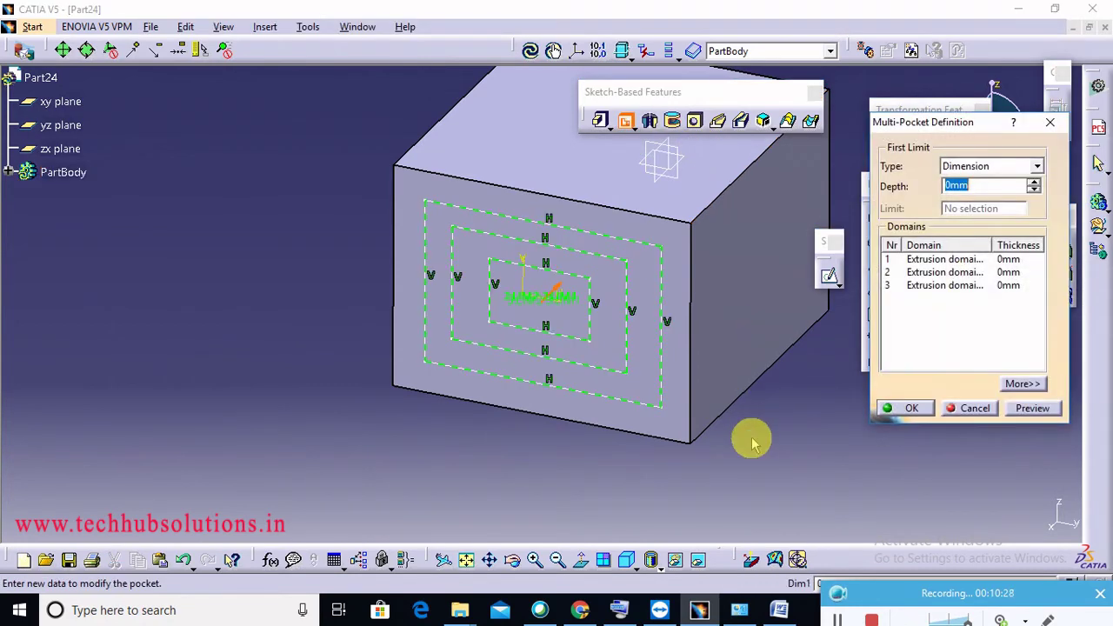
{"action": "middle_click_drag", "start_coordinate": [753, 443], "coordinate": [631, 514]}
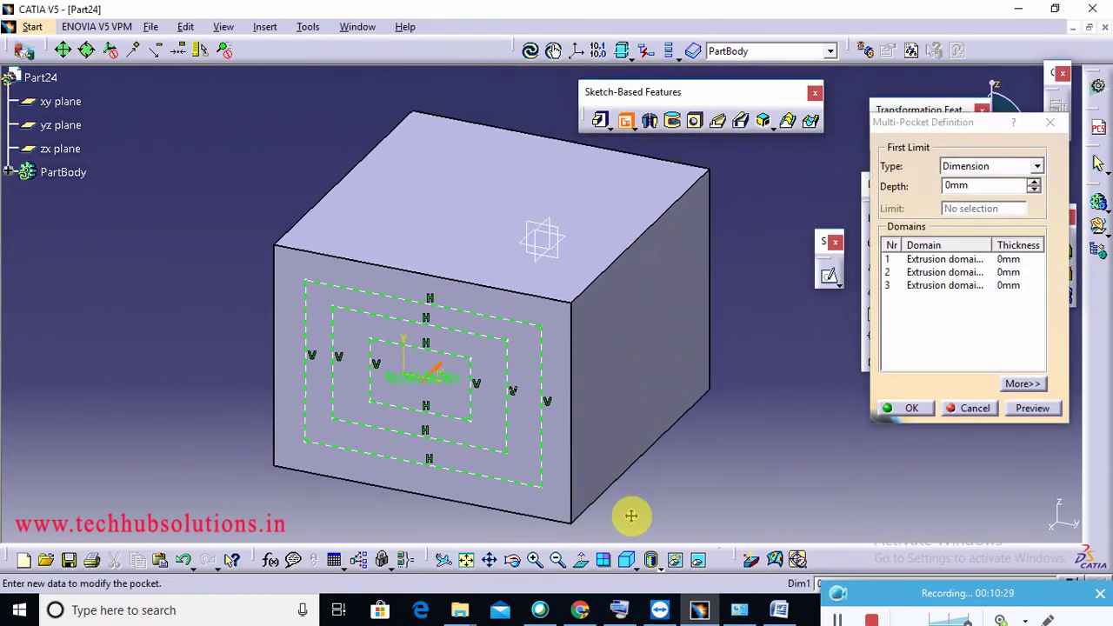
{"action": "left_click", "coordinate": [1013, 259]}
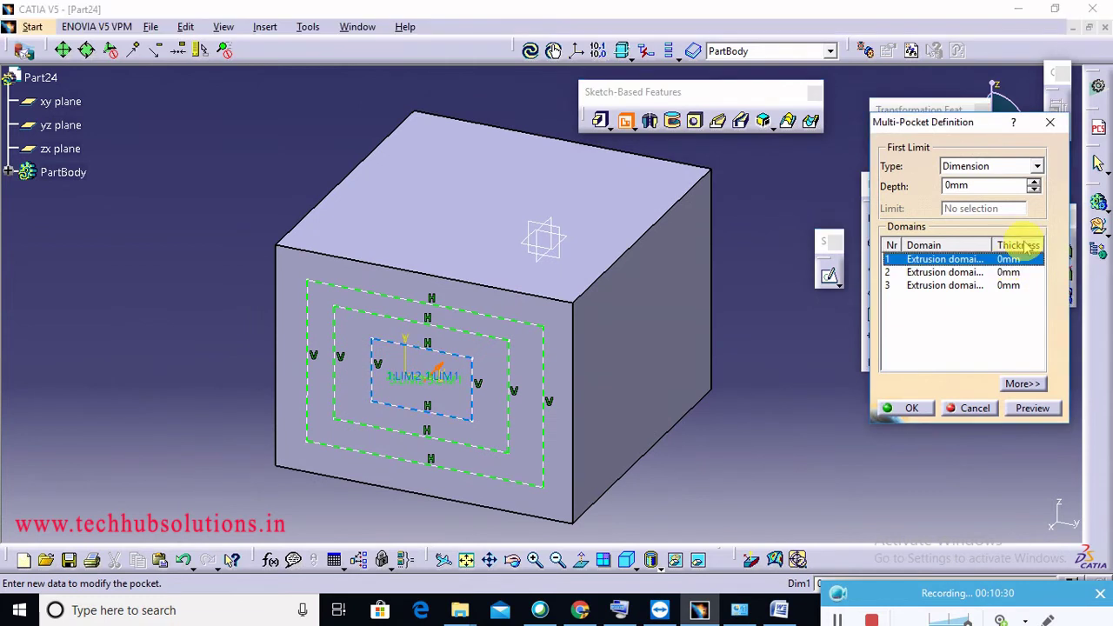
{"action": "left_click", "coordinate": [1034, 183]}
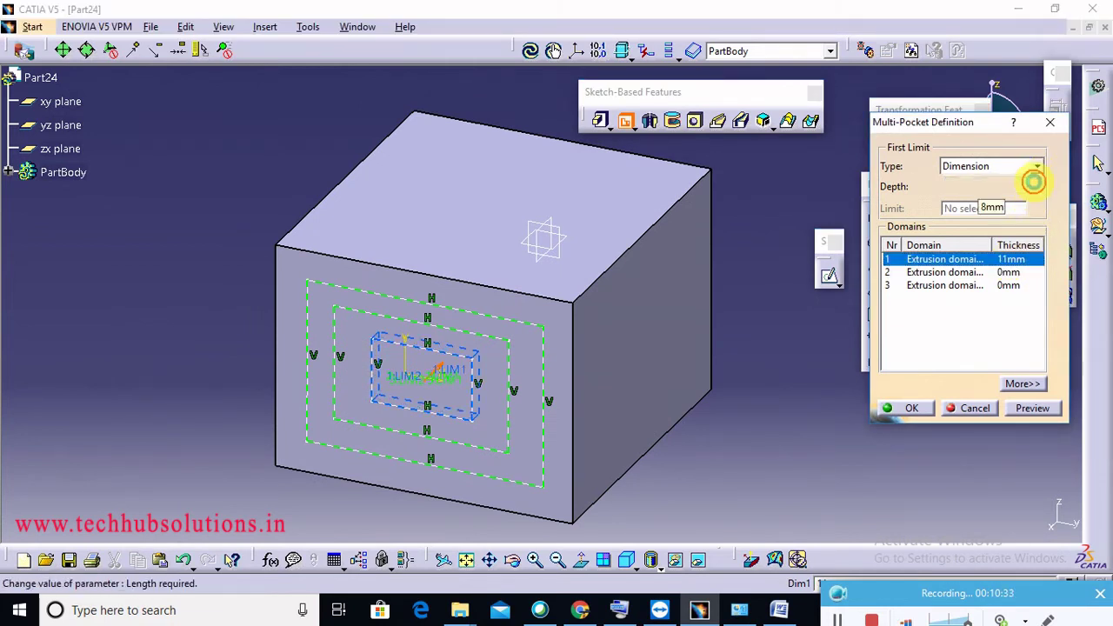
{"action": "left_click", "coordinate": [1006, 272]}
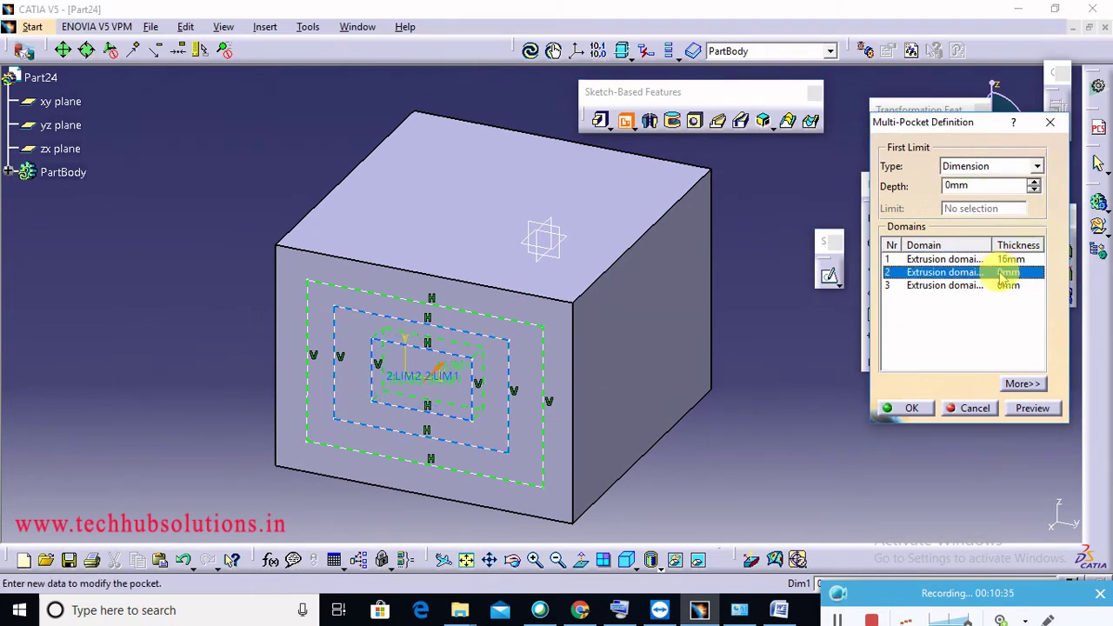
{"action": "left_click", "coordinate": [1034, 183]}
{"action": "left_click", "coordinate": [1035, 183]}
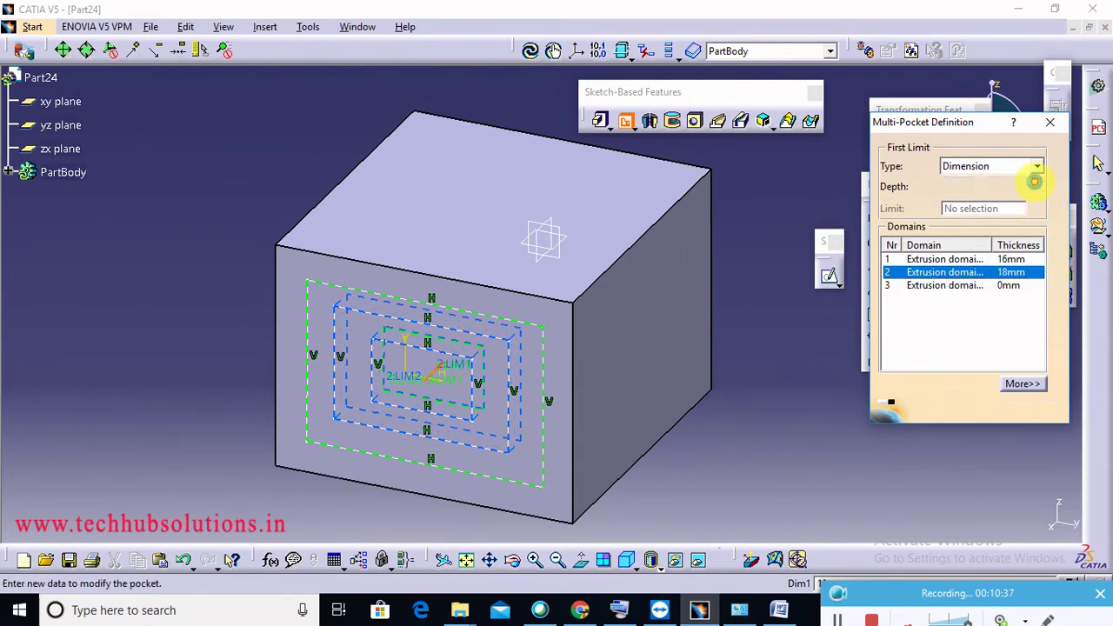
Set the depth of domain 3 to 39 mm and preview the multi-pocket
{"action": "left_click", "coordinate": [1006, 285]}
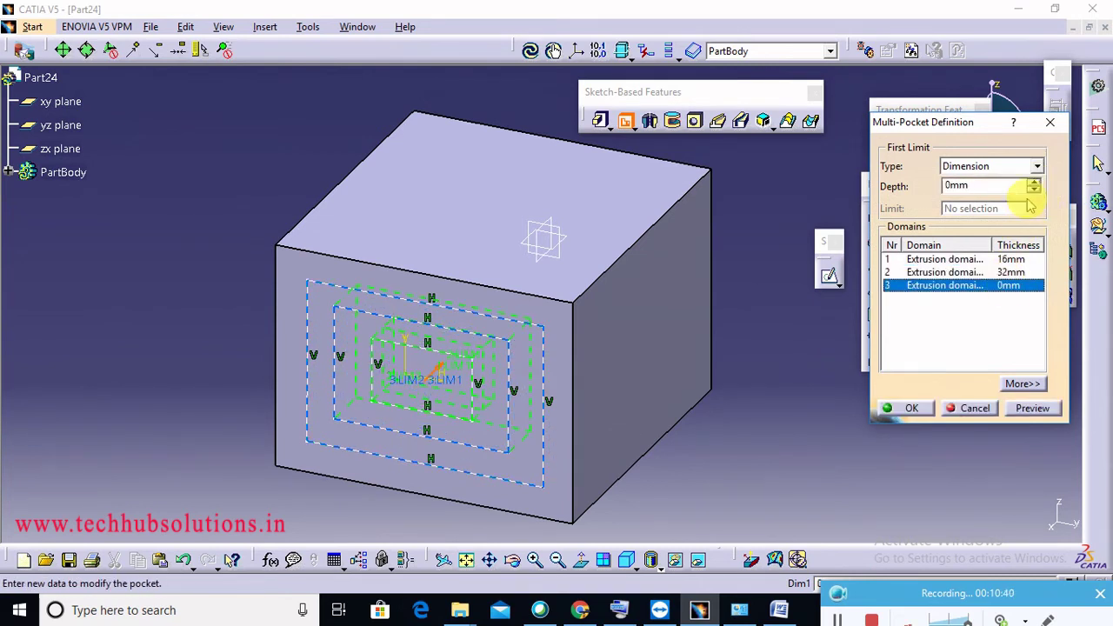
{"action": "left_click", "coordinate": [1035, 181]}
{"action": "left_click", "coordinate": [1034, 182]}
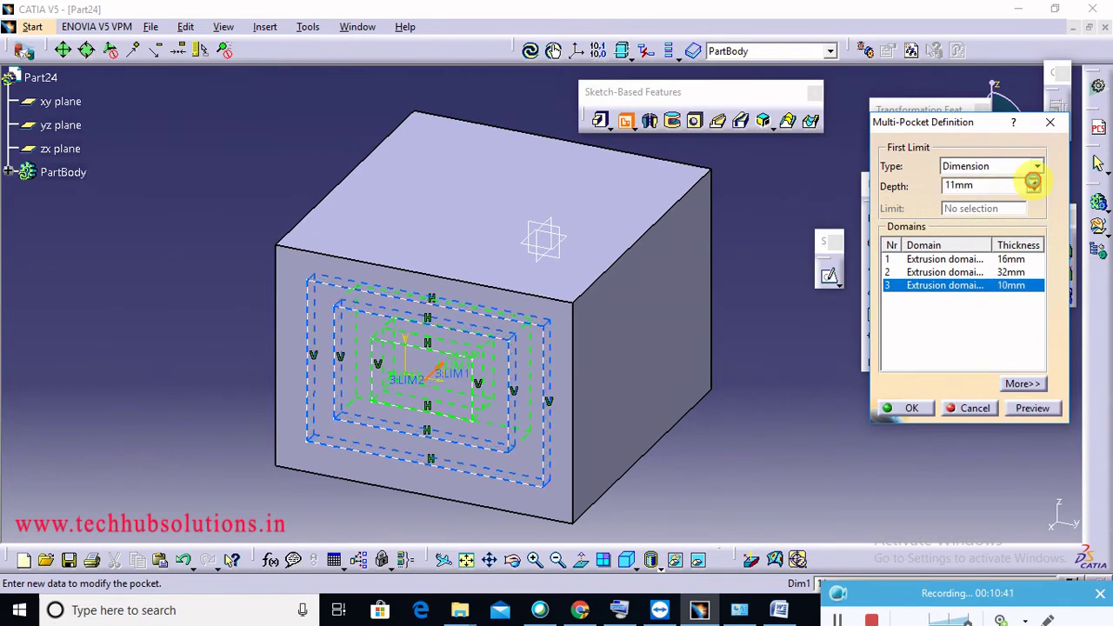
{"action": "left_click", "coordinate": [1034, 180]}
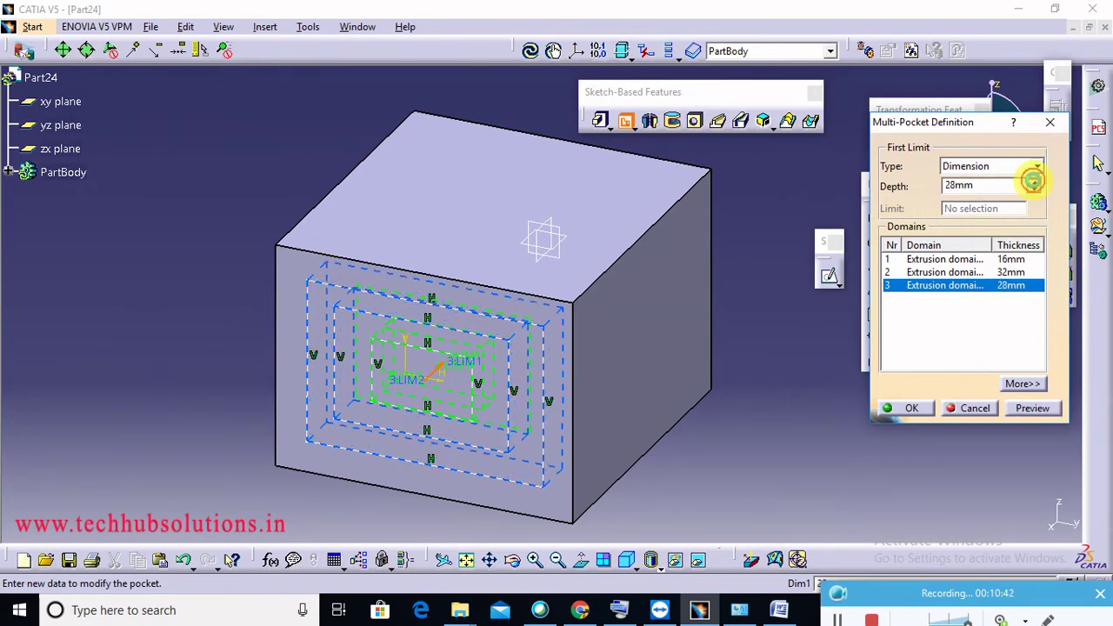
{"action": "left_click", "coordinate": [1031, 408]}
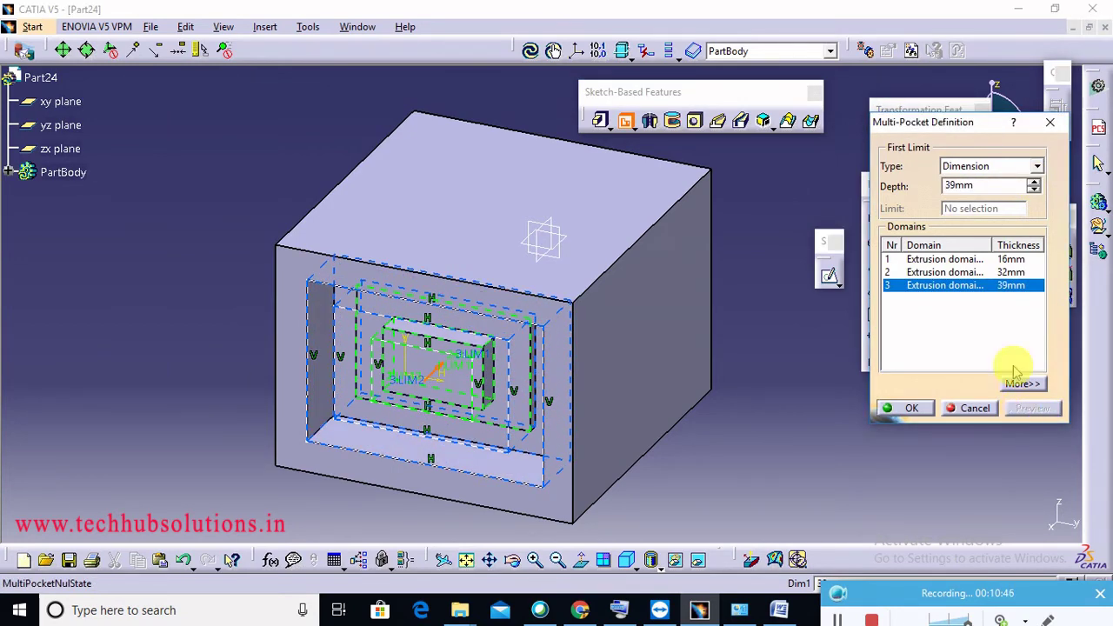
Set the depth of domain 1 to 57 mm and domain 2 to 51 mm, then preview and confirm the multi-pocket
{"action": "left_click", "coordinate": [1014, 260]}
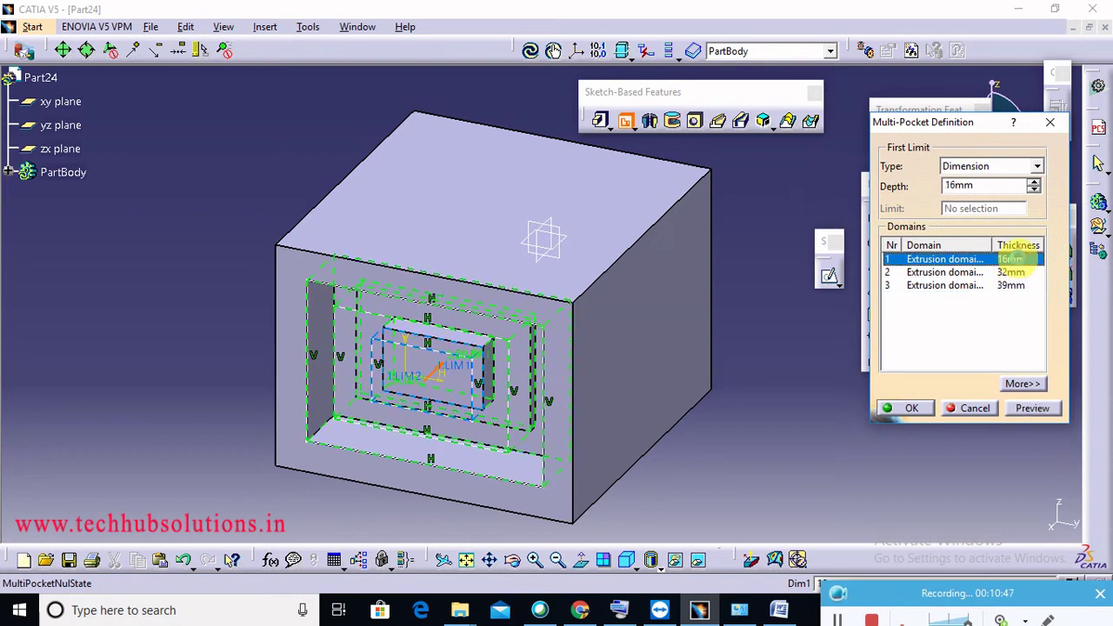
{"action": "left_click", "coordinate": [1033, 180]}
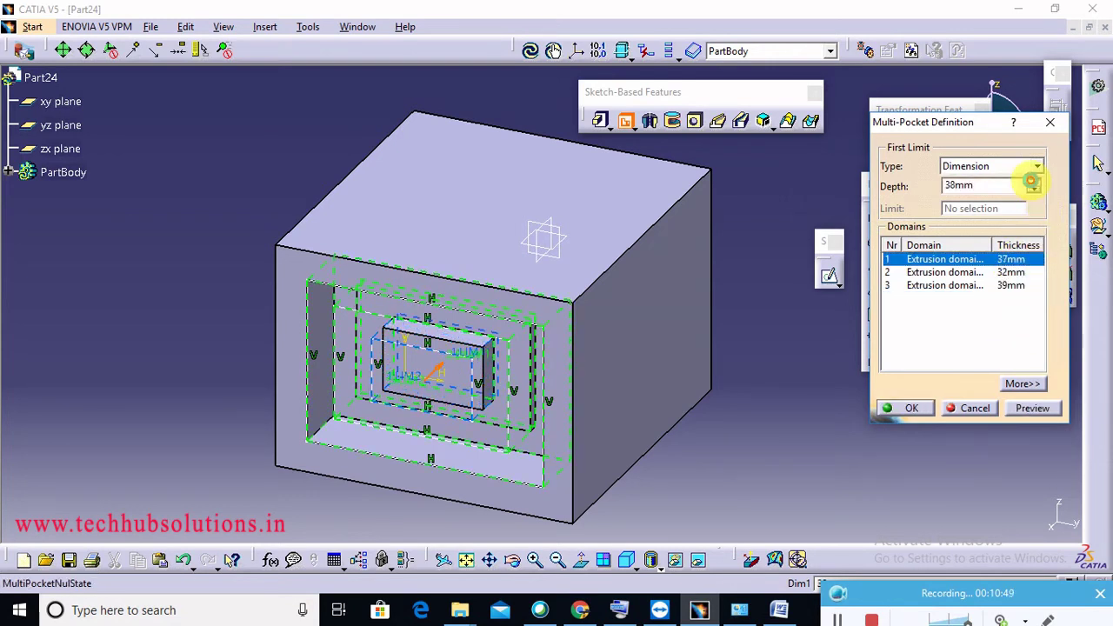
{"action": "left_click", "coordinate": [1033, 181]}
{"action": "left_click", "coordinate": [1011, 272]}
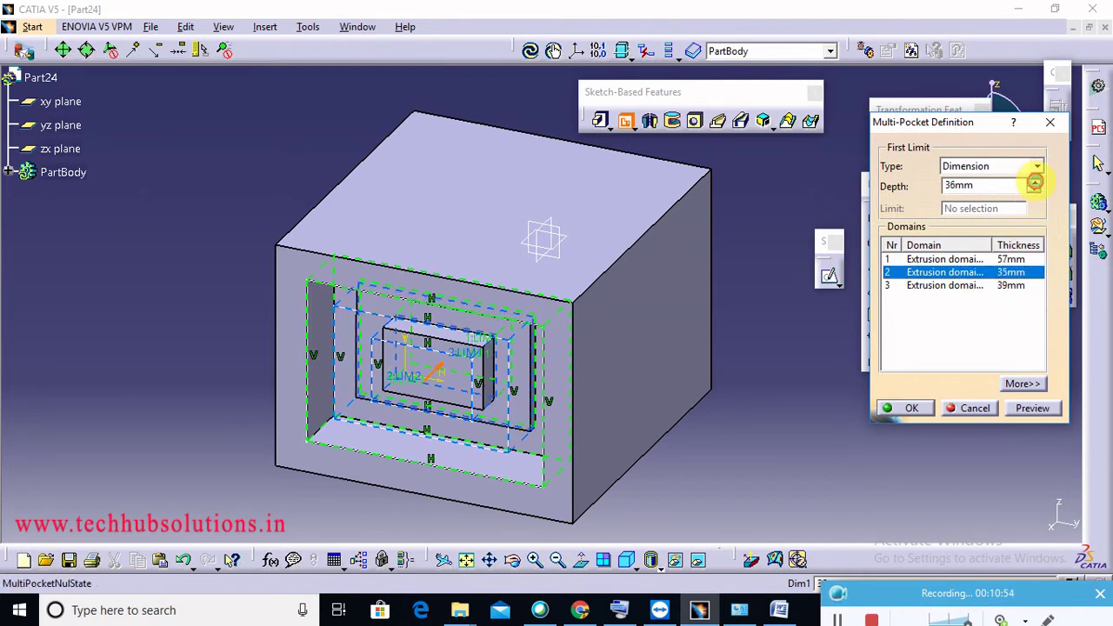
{"action": "left_click", "coordinate": [1035, 181]}
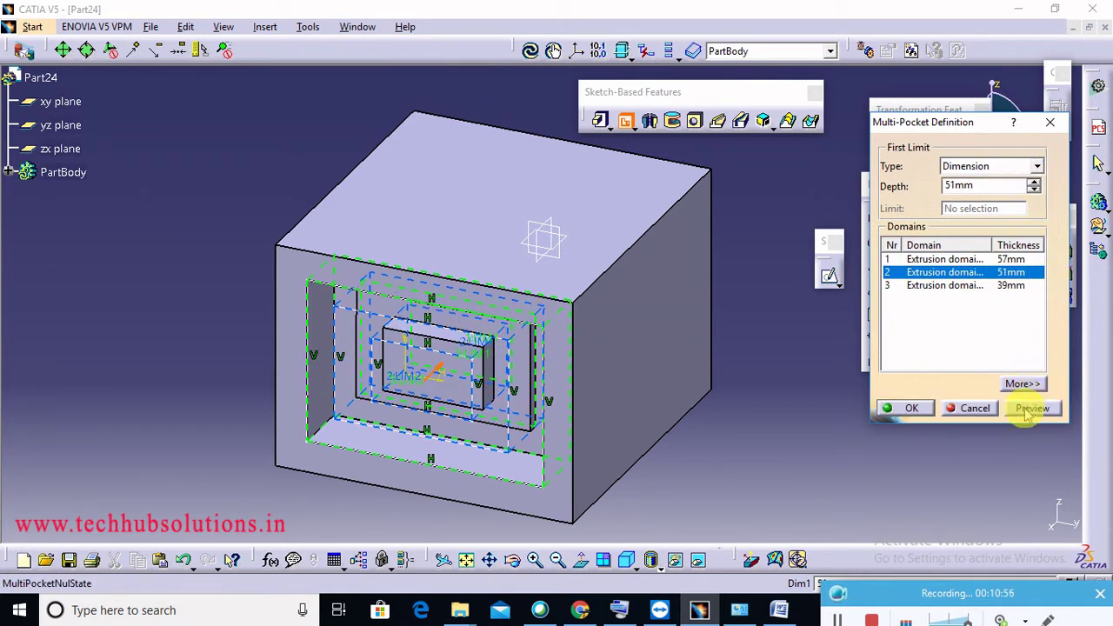
{"action": "left_click", "coordinate": [1033, 408]}
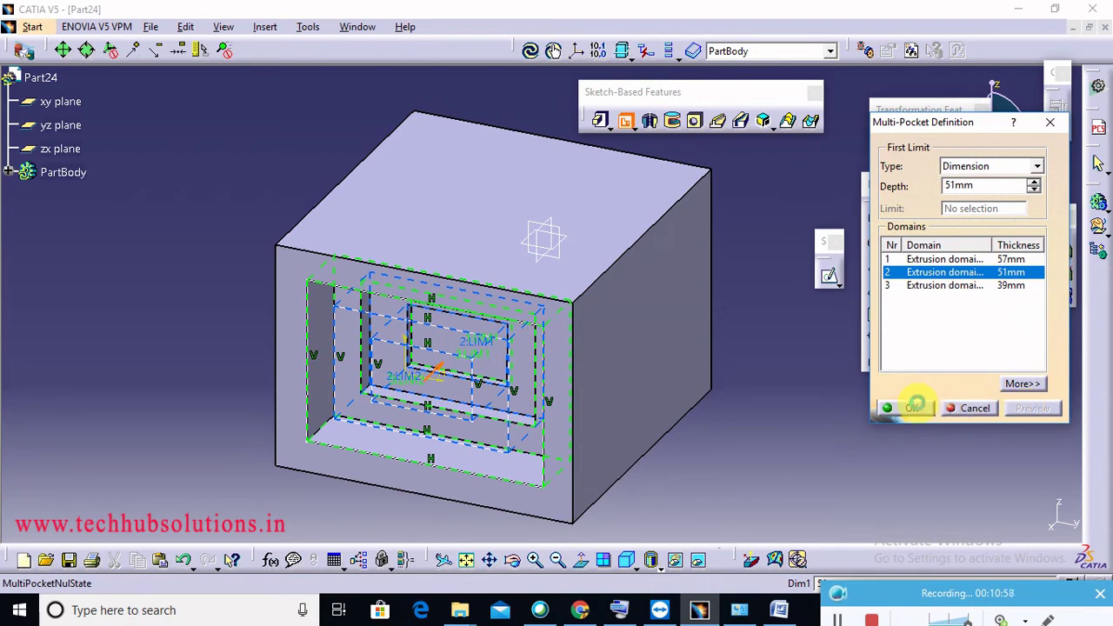
{"action": "left_click", "coordinate": [912, 408]}
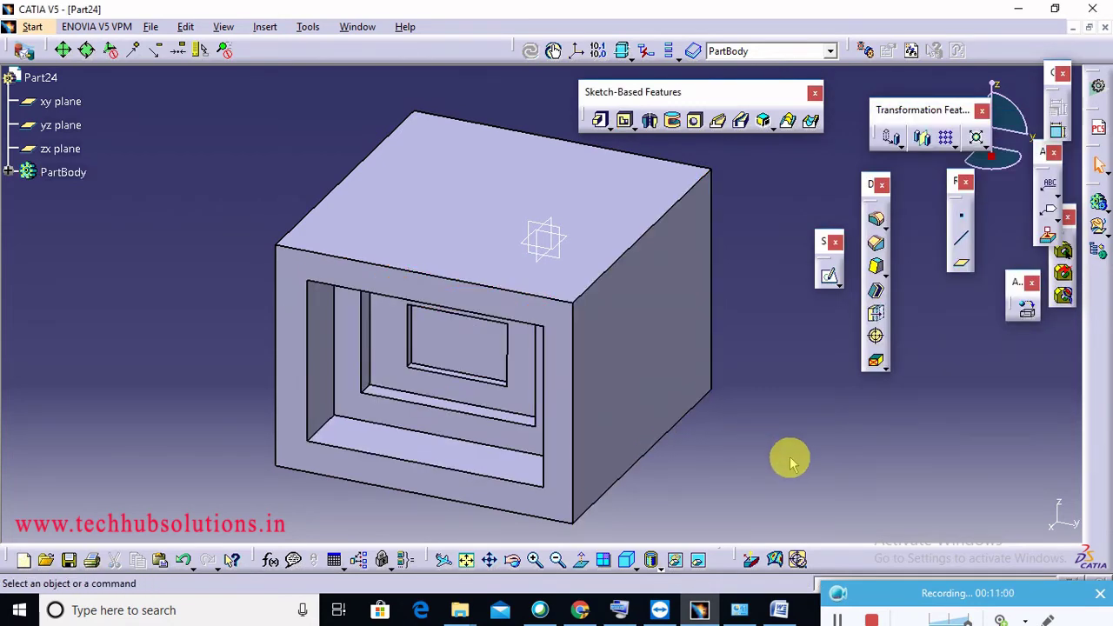
Create a new empty Part Design part for the next example
{"action": "left_click", "coordinate": [665, 178]}
{"action": "left_click", "coordinate": [630, 128]}
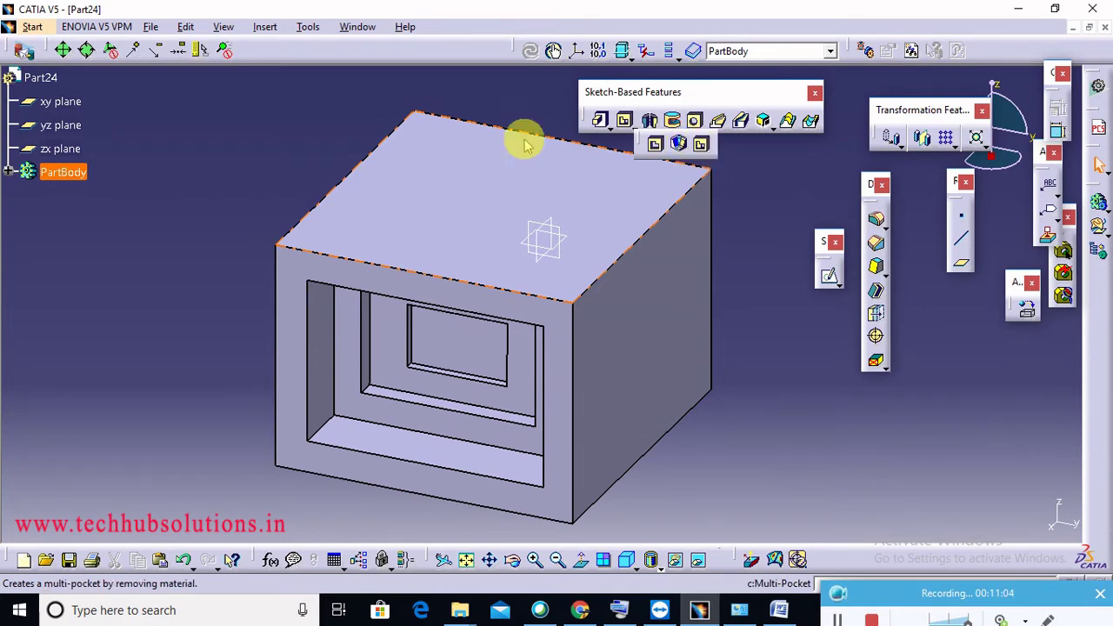
{"action": "left_click", "coordinate": [33, 27]}
{"action": "left_click", "coordinate": [799, 396]}
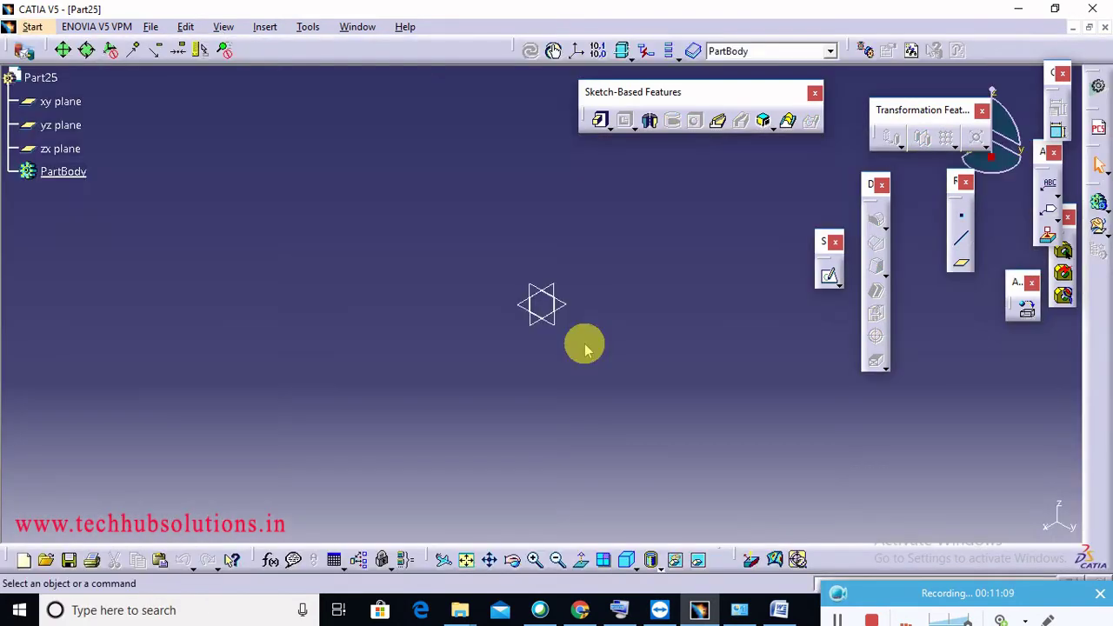
Start a sketch on the yz plane and draw a wavy, roughly vertical five-point spline left of the origin
{"action": "left_click", "coordinate": [554, 321]}
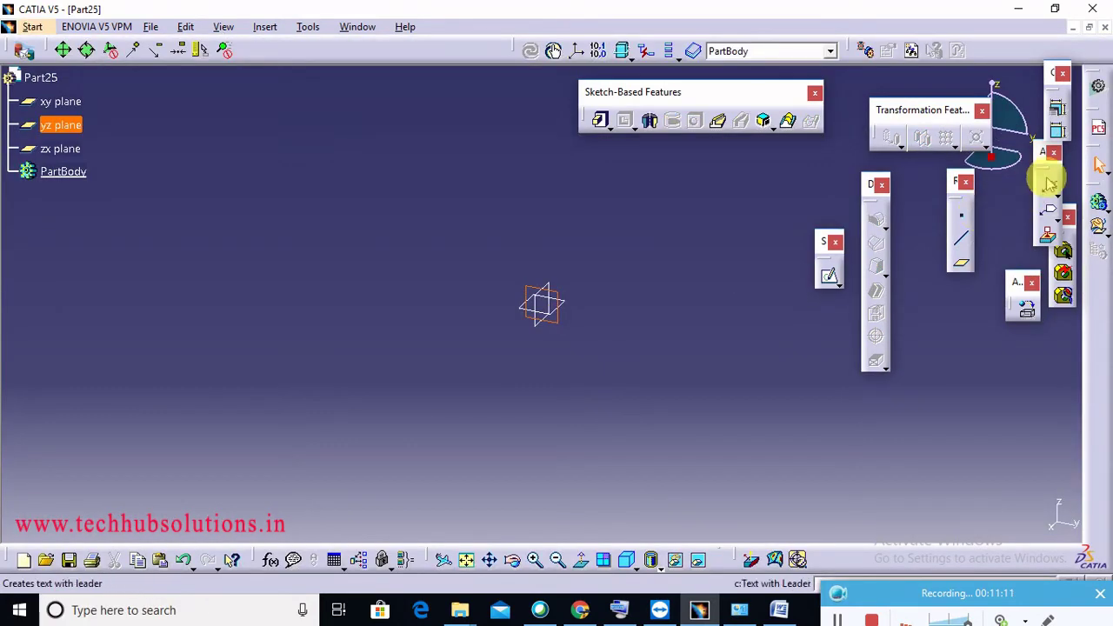
{"action": "left_click", "coordinate": [830, 278]}
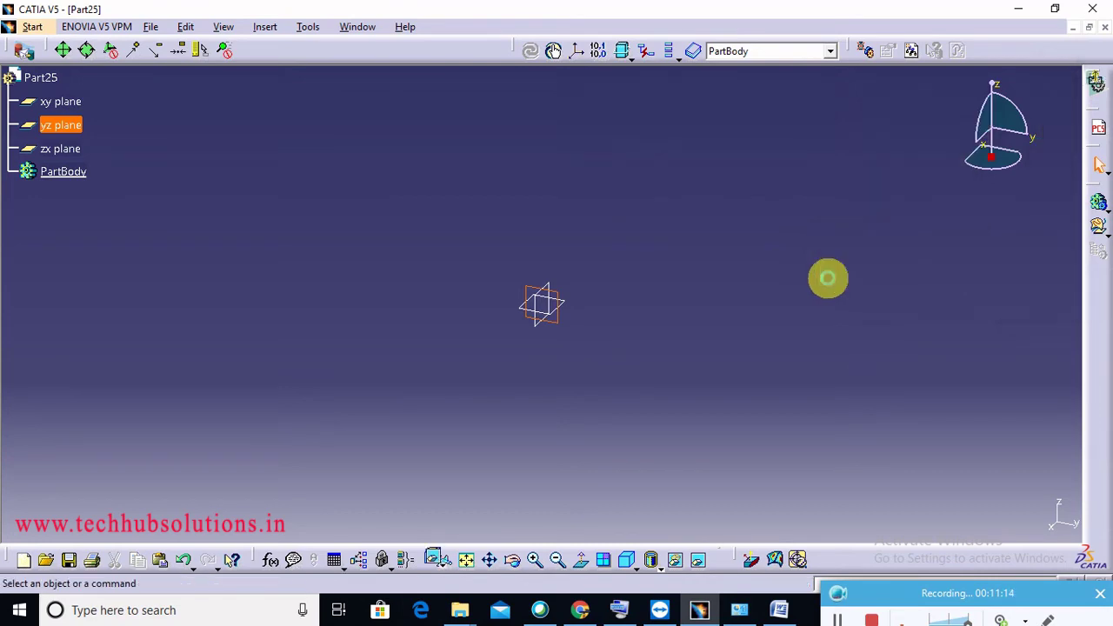
{"action": "left_click", "coordinate": [725, 114]}
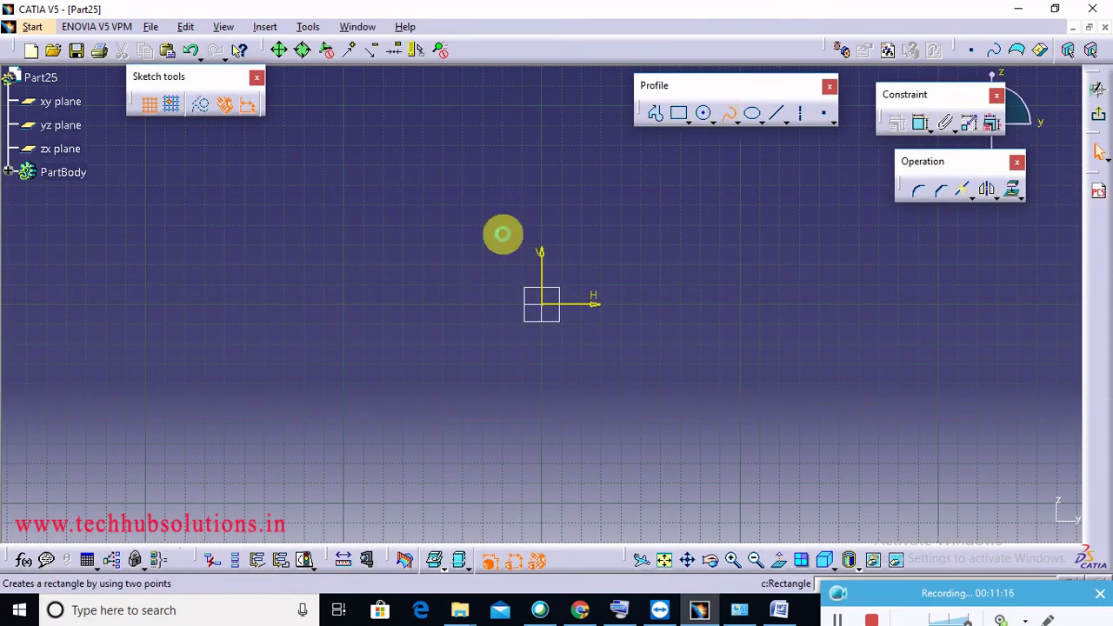
{"action": "left_click", "coordinate": [367, 152]}
{"action": "left_click", "coordinate": [367, 288]}
{"action": "left_click", "coordinate": [374, 391]}
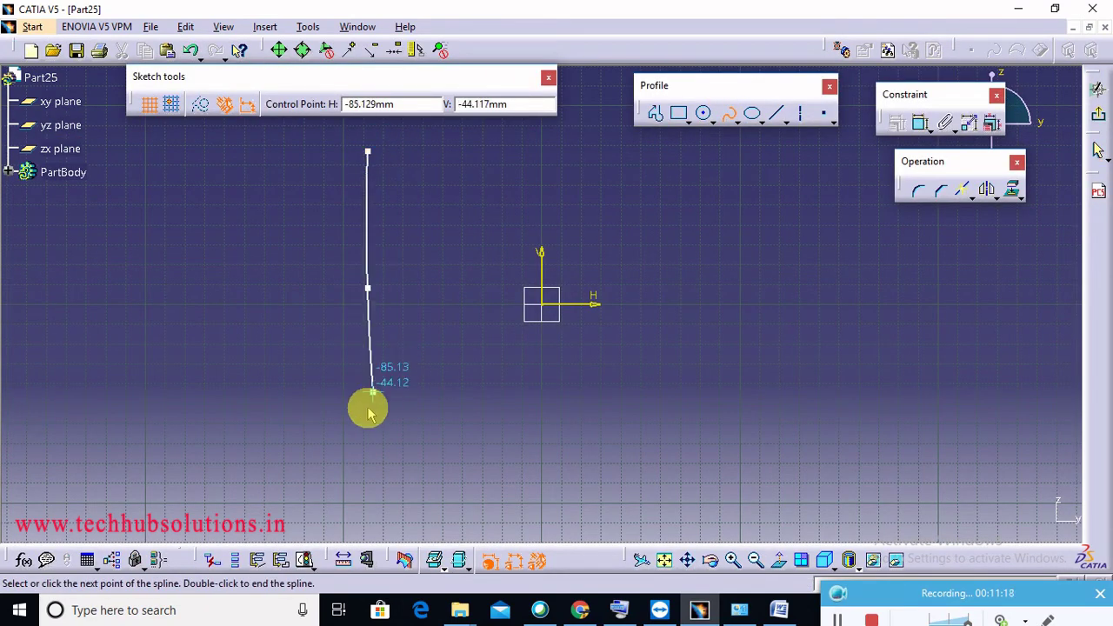
{"action": "left_click", "coordinate": [351, 465]}
{"action": "left_click", "coordinate": [368, 507]}
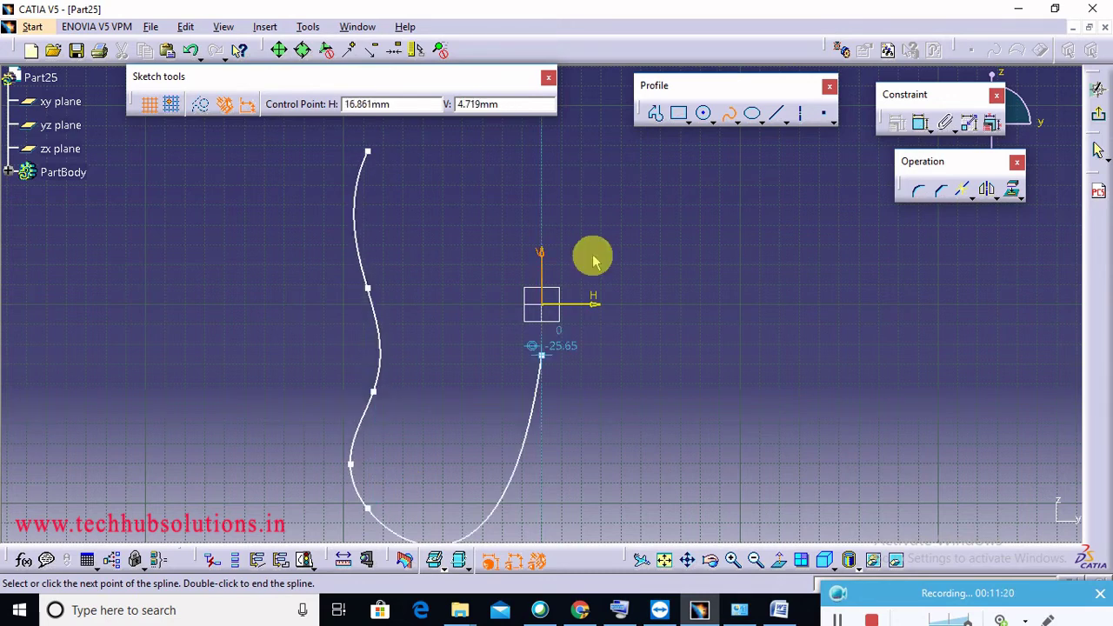
{"action": "key", "text": "Escape"}
Draw a near-vertical line between the spline and the origin, and a wavy four-point spline right of the origin
{"action": "left_click", "coordinate": [776, 113]}
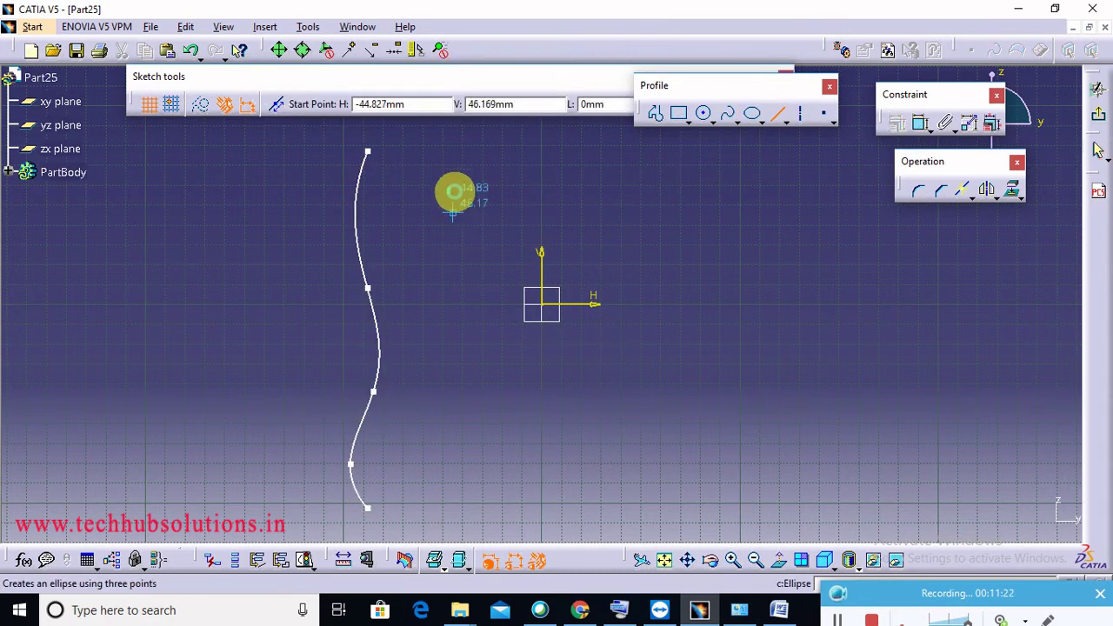
{"action": "left_click", "coordinate": [466, 153]}
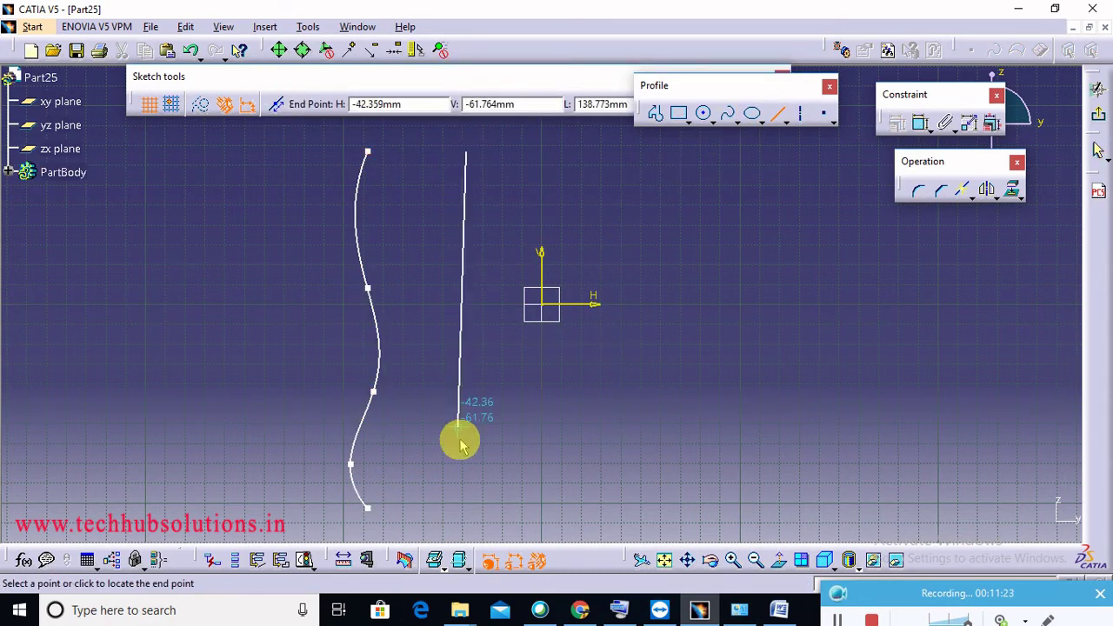
{"action": "left_click", "coordinate": [461, 507]}
{"action": "left_click", "coordinate": [728, 113]}
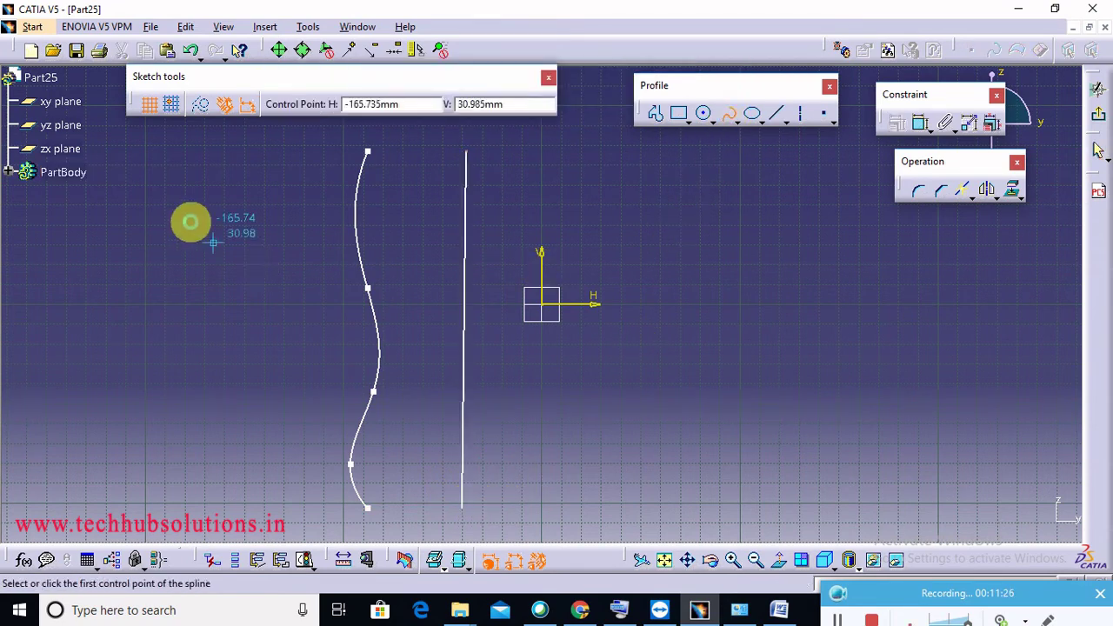
{"action": "left_click", "coordinate": [616, 155]}
{"action": "left_click", "coordinate": [589, 274]}
{"action": "left_click", "coordinate": [616, 426]}
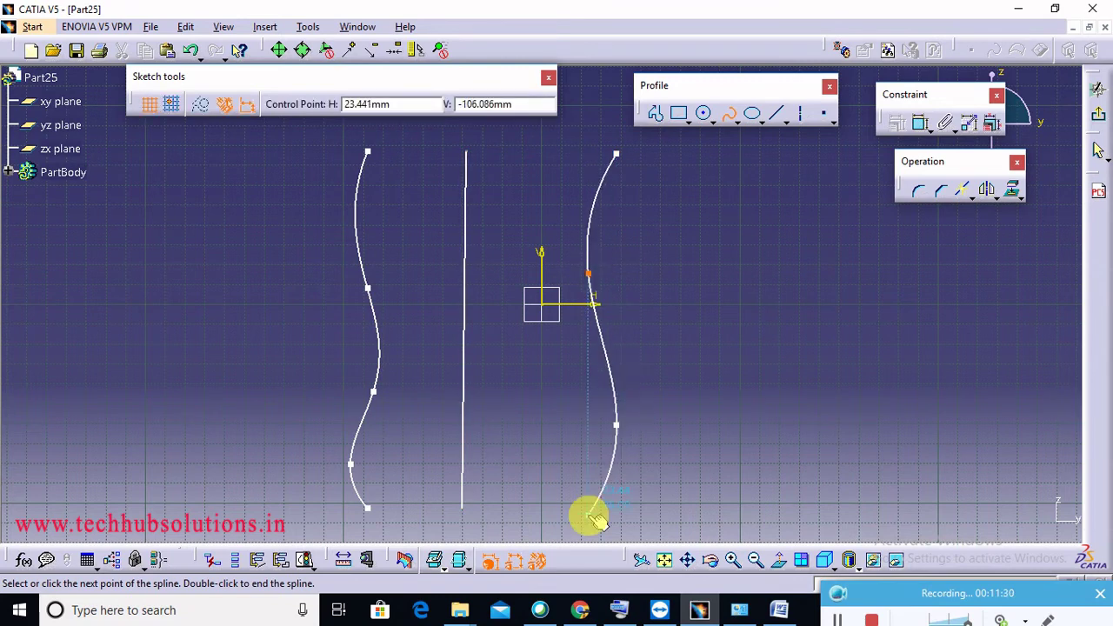
{"action": "double_click", "coordinate": [589, 515]}
Draw a second near-vertical line left of the first spline and exit the sketch
{"action": "left_click", "coordinate": [776, 113]}
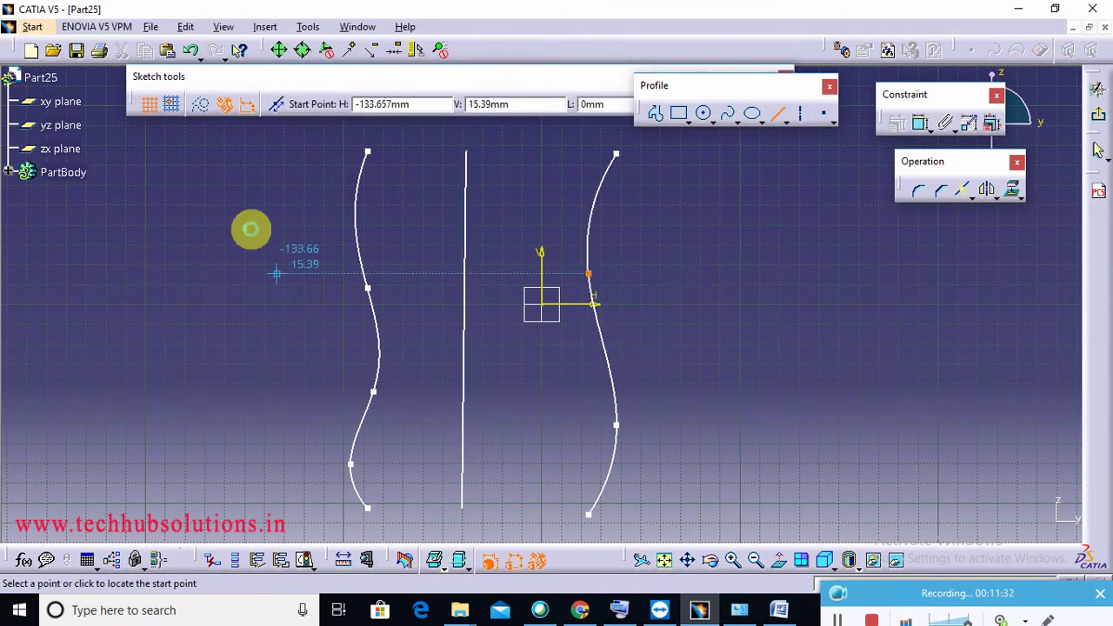
{"action": "left_click", "coordinate": [226, 155]}
{"action": "left_click", "coordinate": [216, 488]}
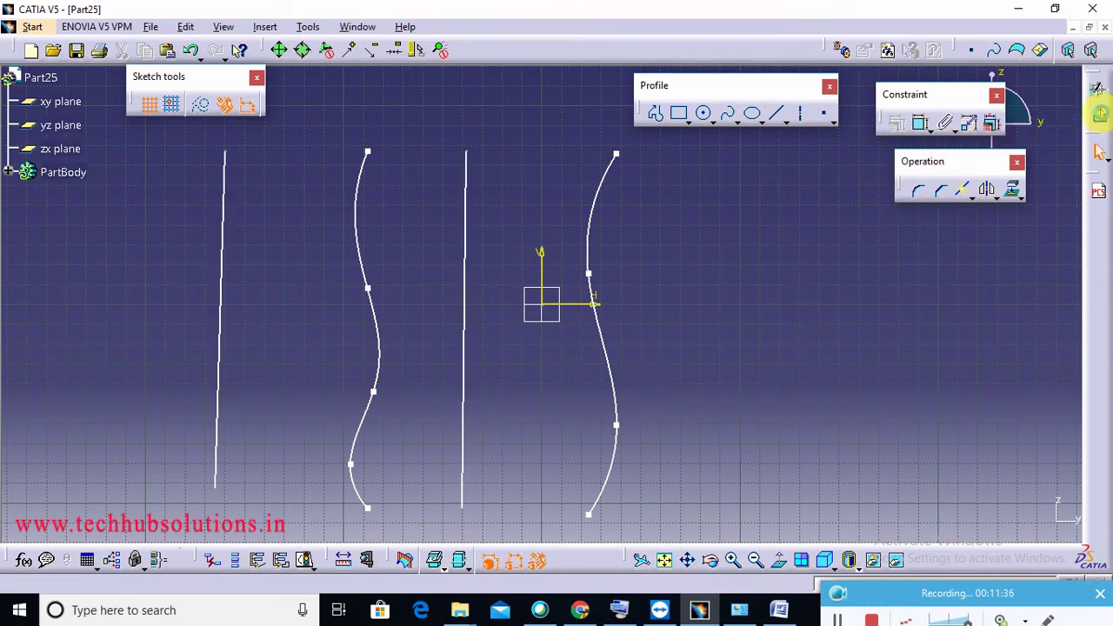
{"action": "left_click", "coordinate": [1101, 109]}
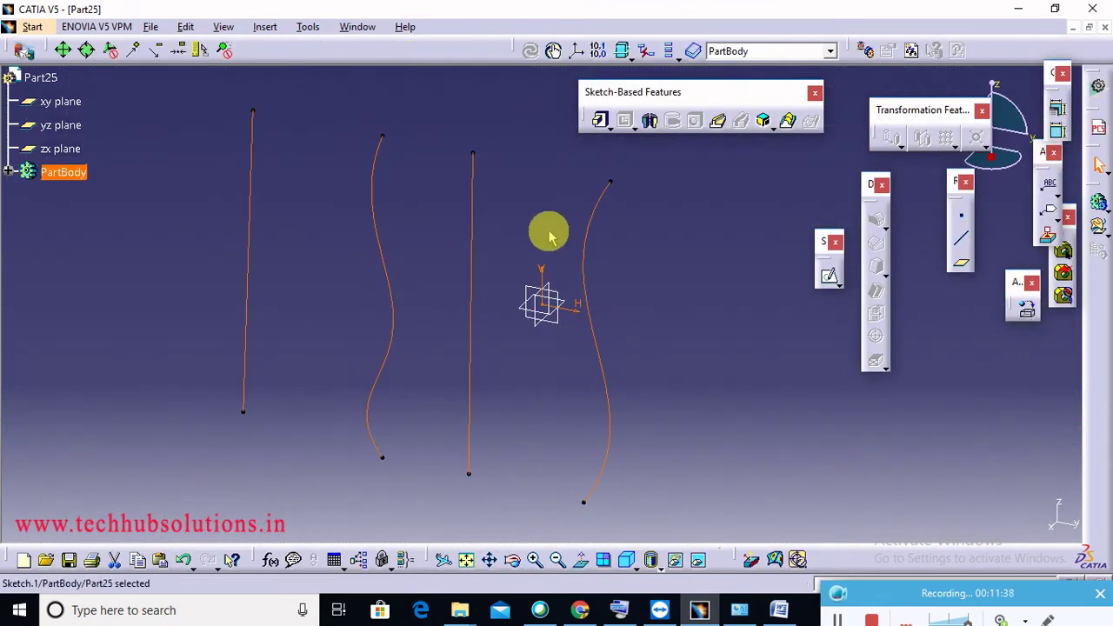
Start a thick Pad from the sketch of open lines and splines, with mirrored extent and a length of 48 mm
{"action": "left_click", "coordinate": [601, 121]}
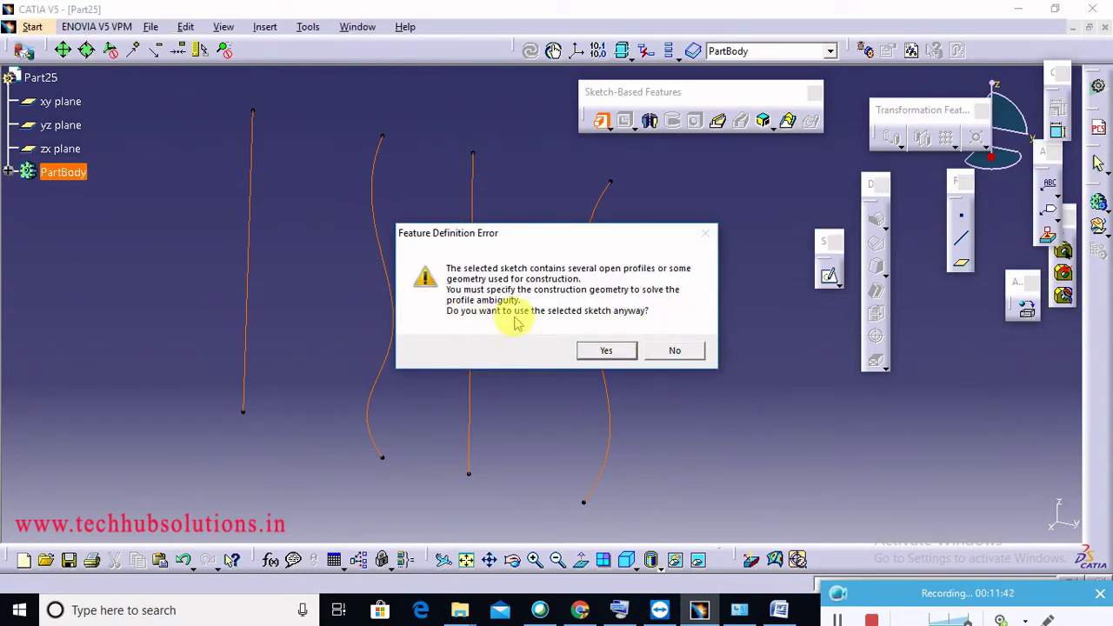
{"action": "left_click", "coordinate": [609, 351]}
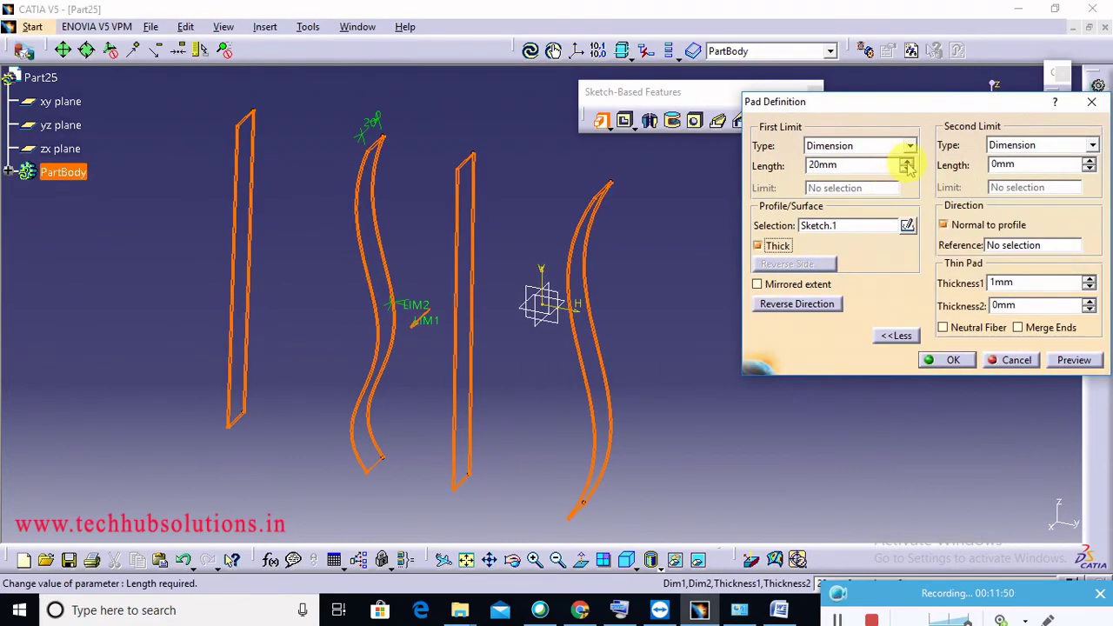
{"action": "left_click", "coordinate": [793, 287]}
{"action": "left_click", "coordinate": [907, 163]}
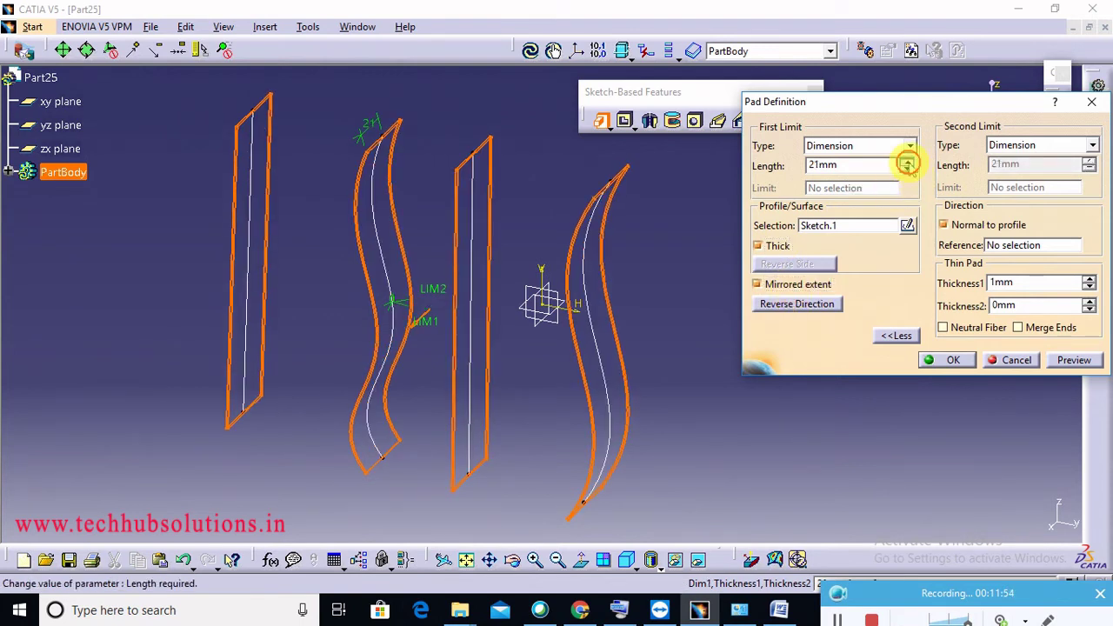
{"action": "left_click", "coordinate": [909, 164]}
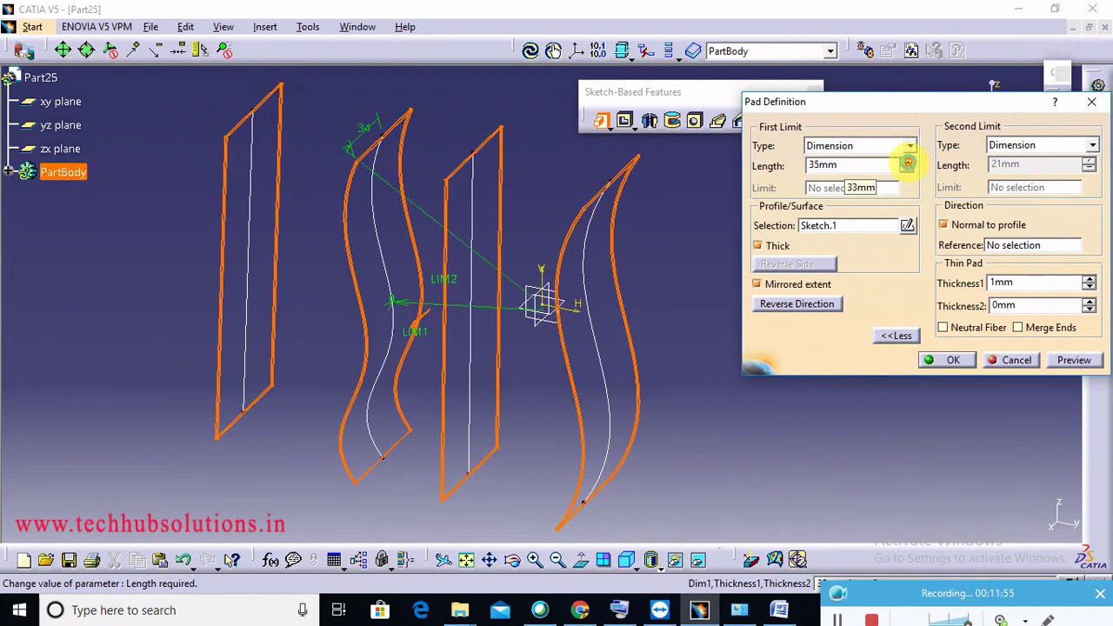
{"action": "left_click", "coordinate": [908, 163]}
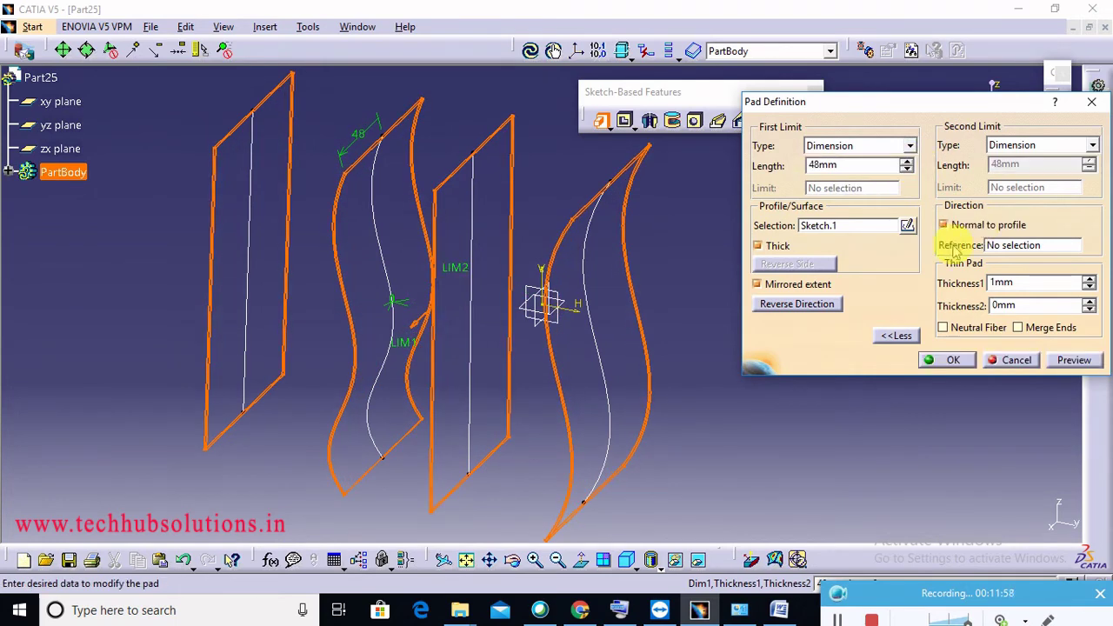
Set the thin pad's Thickness1 to 4 mm and Thickness2 to 3 mm, and create the four plates
{"action": "left_click", "coordinate": [1089, 280]}
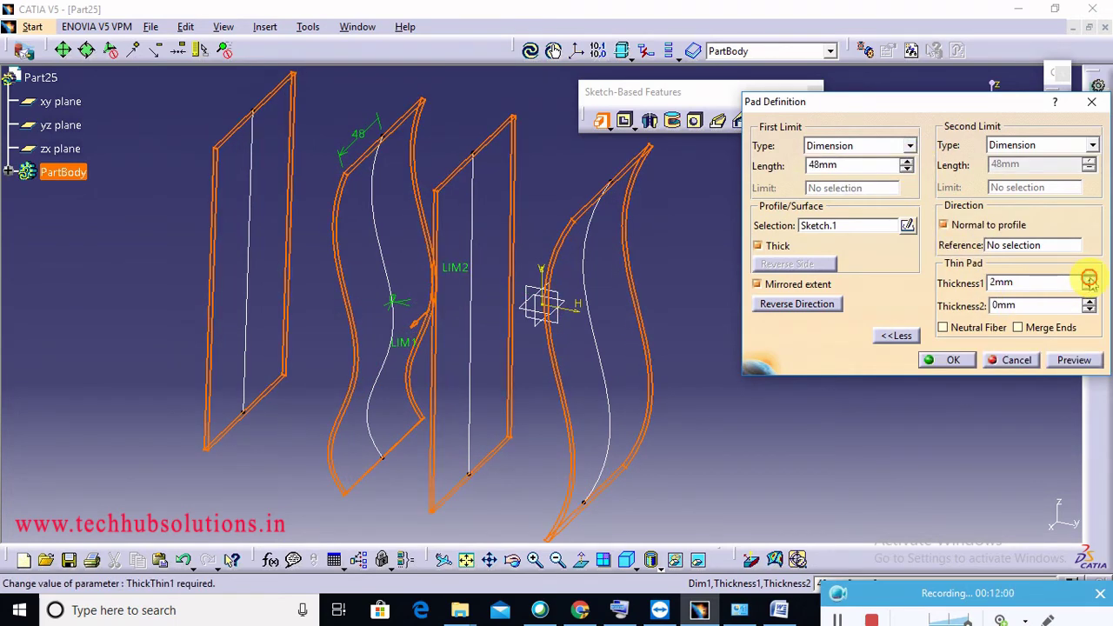
{"action": "left_click", "coordinate": [1089, 279]}
{"action": "left_click", "coordinate": [1089, 279]}
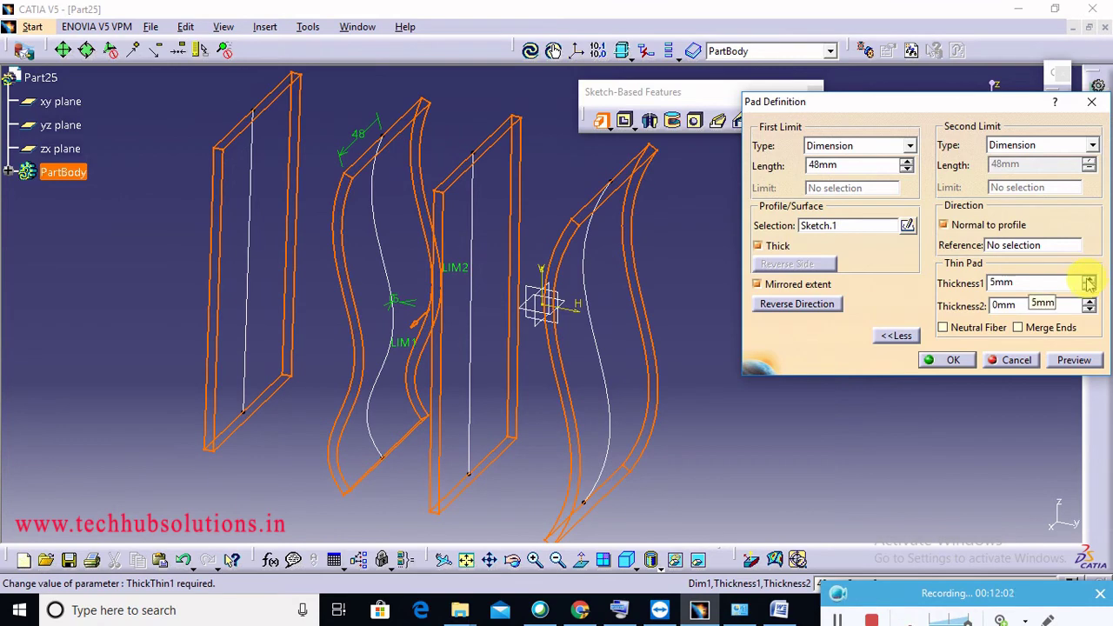
{"action": "left_click", "coordinate": [1089, 301]}
{"action": "left_click", "coordinate": [1089, 301]}
{"action": "left_click", "coordinate": [1089, 301]}
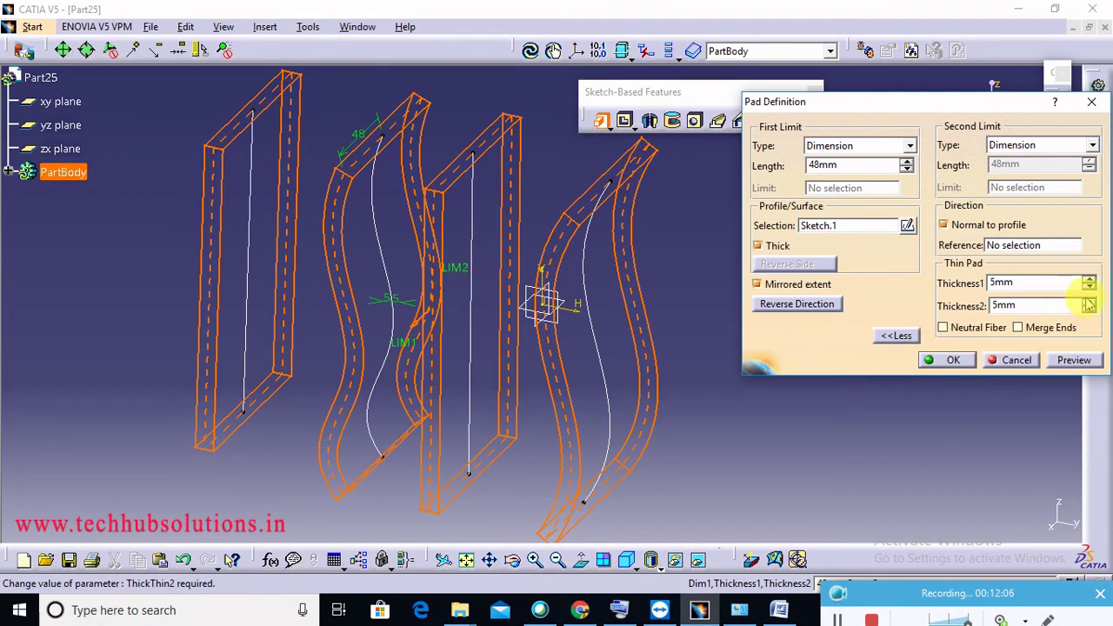
{"action": "left_click", "coordinate": [1089, 288]}
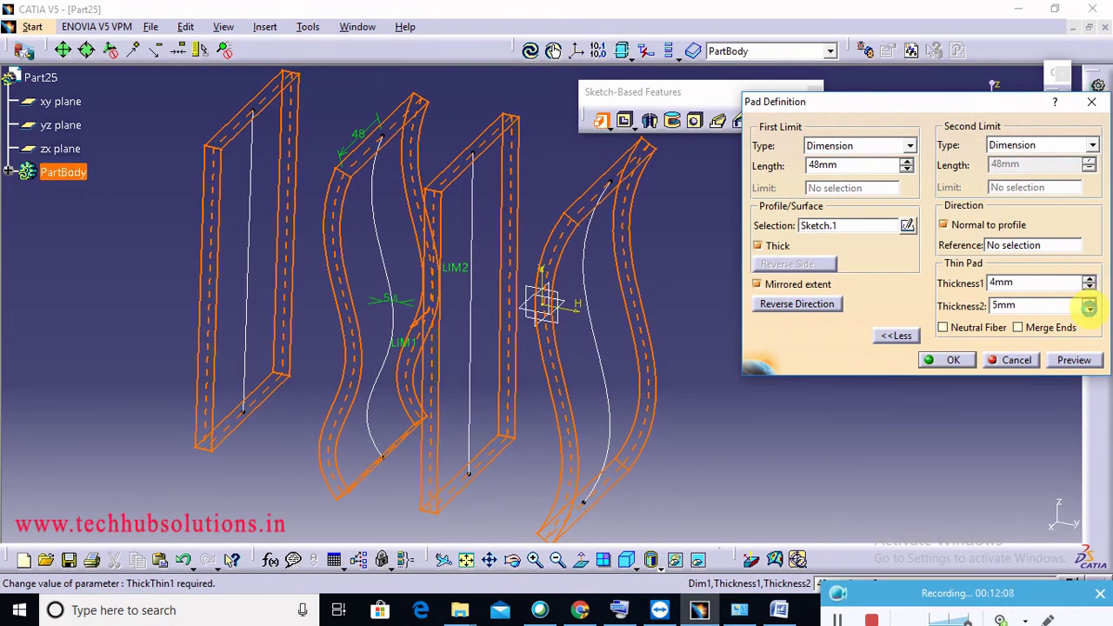
{"action": "left_click", "coordinate": [1089, 310]}
{"action": "left_click", "coordinate": [1089, 309]}
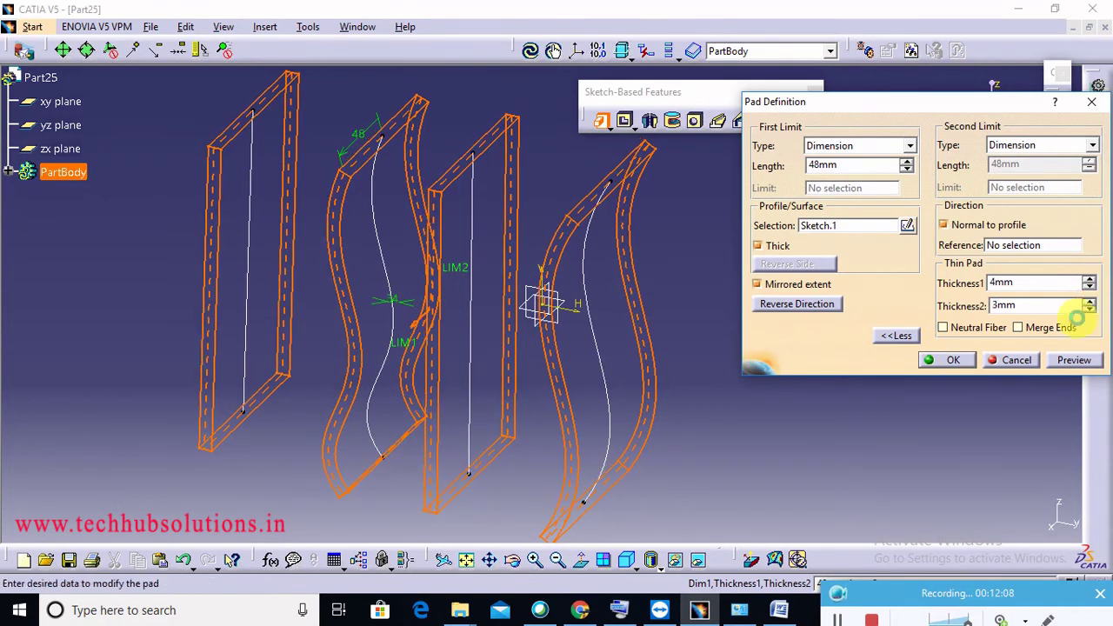
{"action": "left_click", "coordinate": [956, 362]}
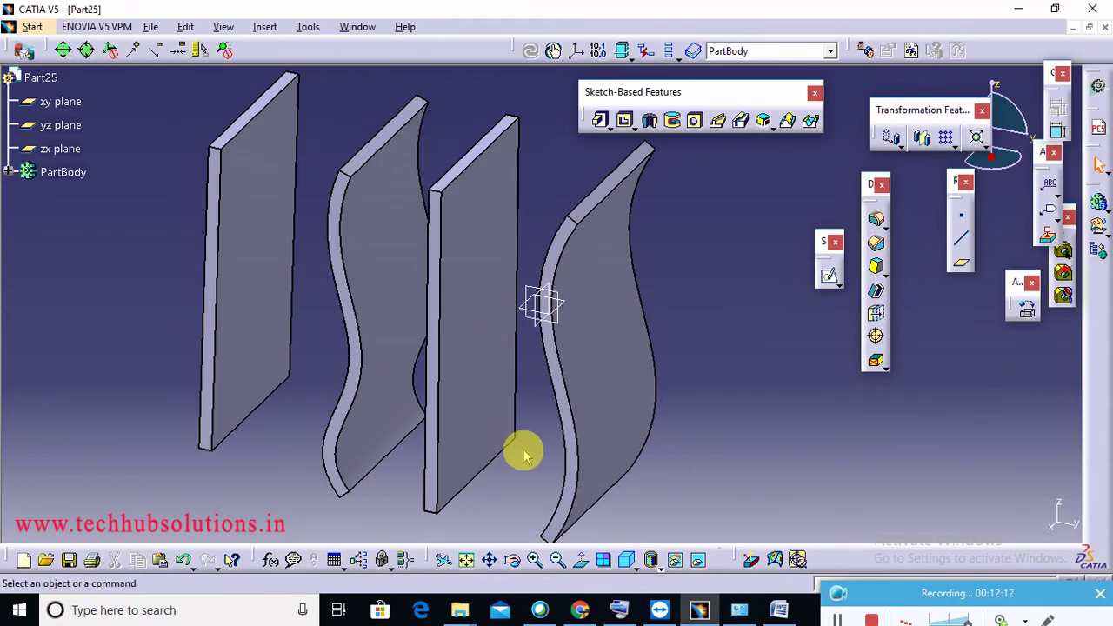
Create a reference plane offset 126 mm from the zx plane, beyond the outer wavy plate
{"action": "mouse_move", "coordinate": [524, 451]}
{"action": "middle_mouse_down"}
{"action": "mouse_move", "coordinate": [582, 450]}
{"action": "mouse_move", "coordinate": [540, 502]}
{"action": "mouse_move", "coordinate": [533, 473]}
{"action": "middle_mouse_up"}
{"action": "left_click", "coordinate": [839, 279]}
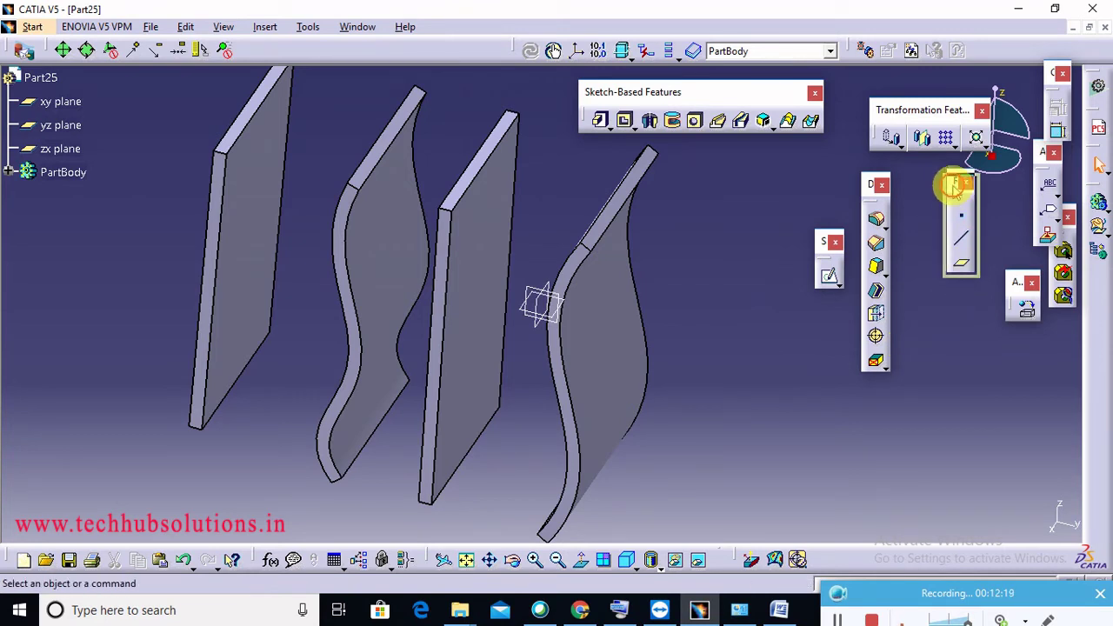
{"action": "left_click_drag", "start_coordinate": [955, 185], "coordinate": [919, 198]}
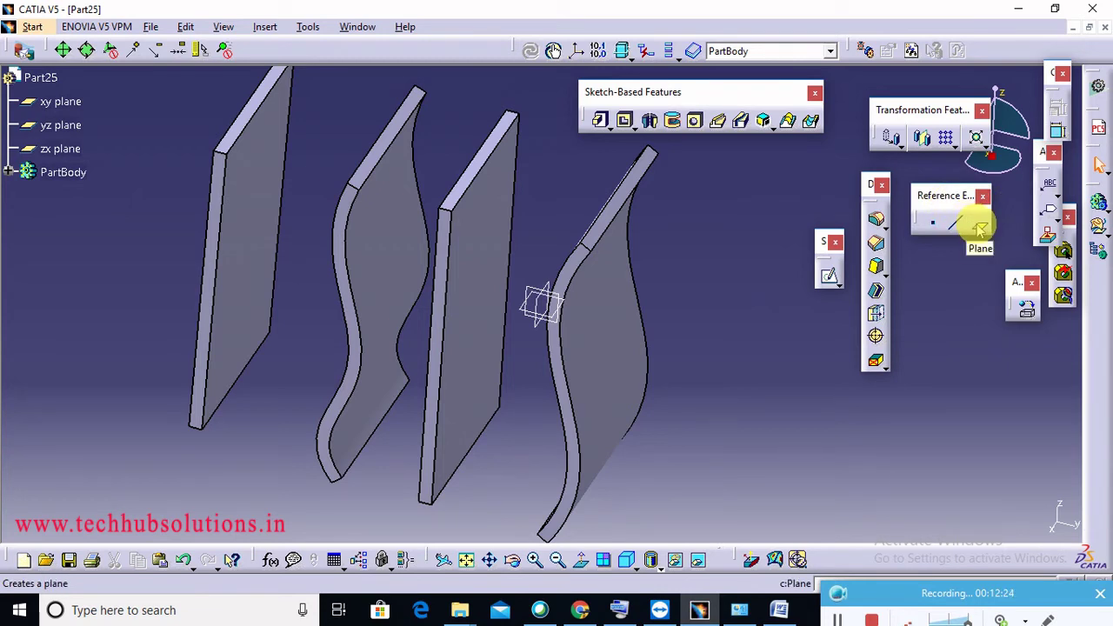
{"action": "left_click", "coordinate": [977, 224]}
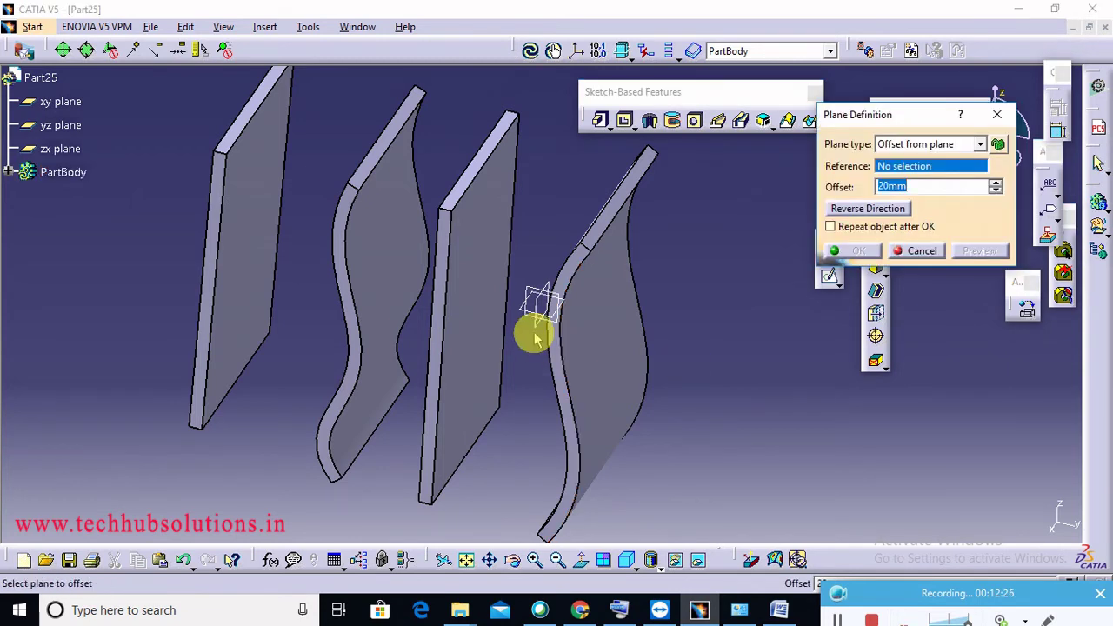
{"action": "left_click", "coordinate": [540, 328]}
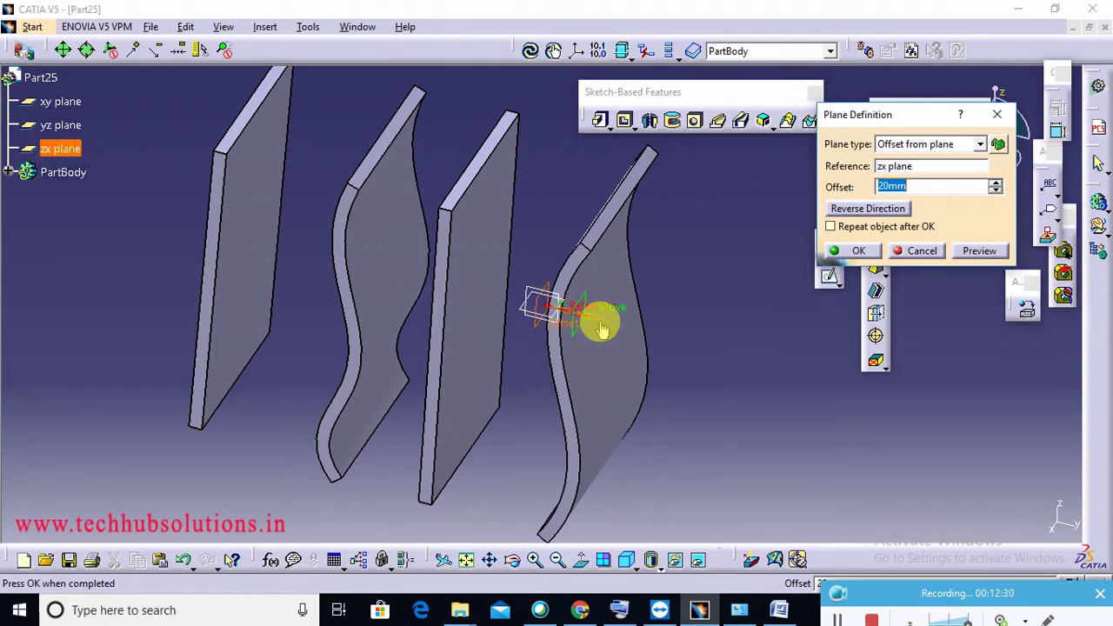
{"action": "left_click_drag", "start_coordinate": [597, 323], "coordinate": [787, 366]}
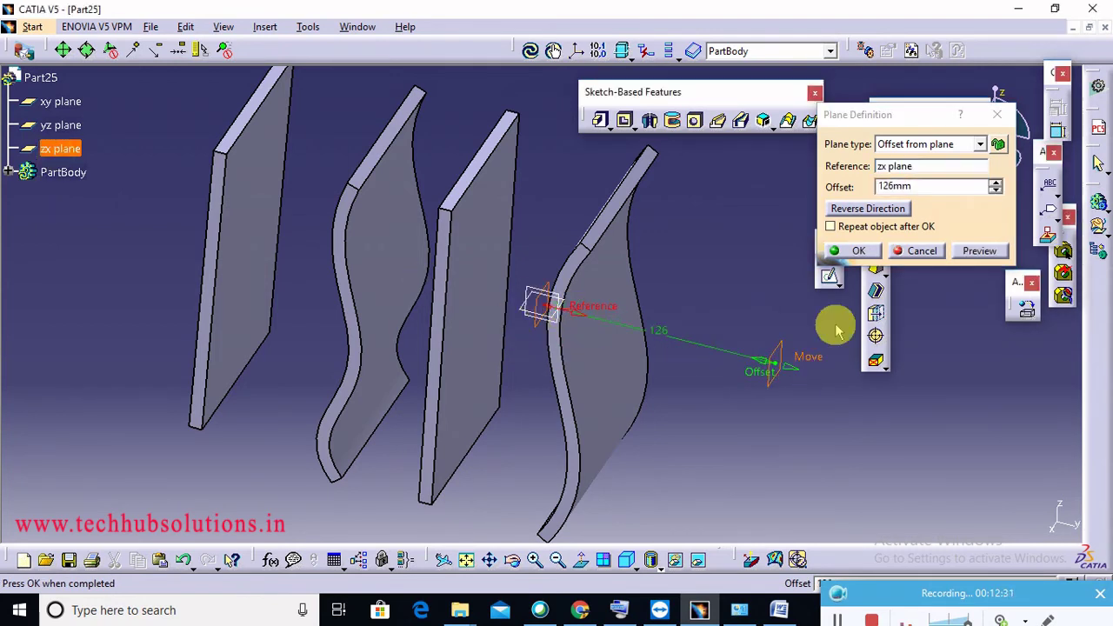
{"action": "left_click", "coordinate": [859, 252]}
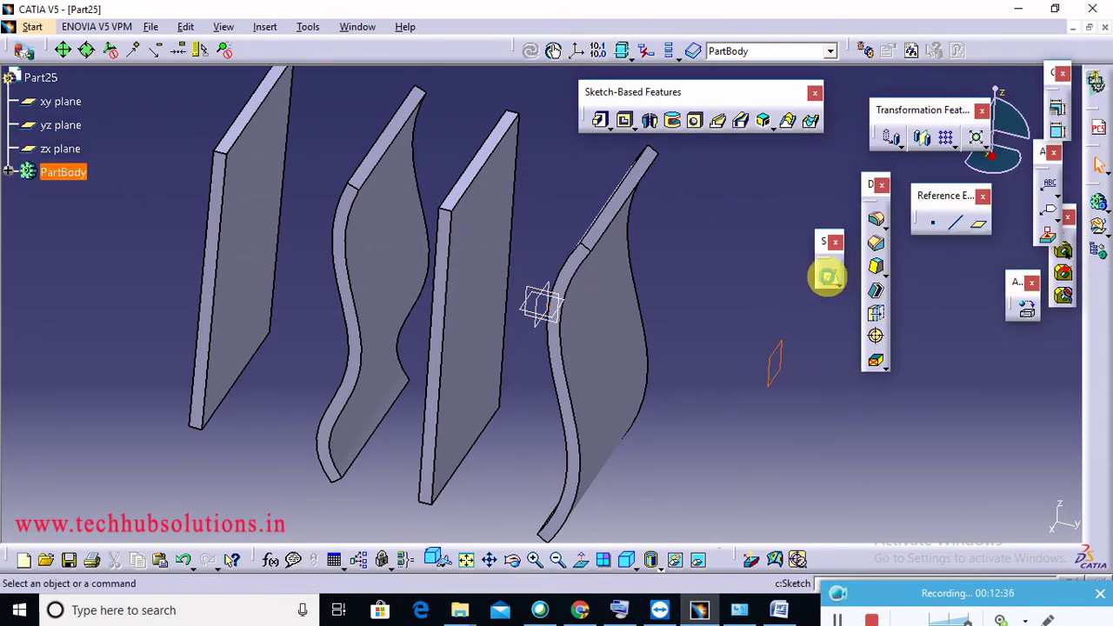
Sketch a circle just above the origin on the new offset plane and exit the sketch
{"action": "left_click", "coordinate": [828, 276]}
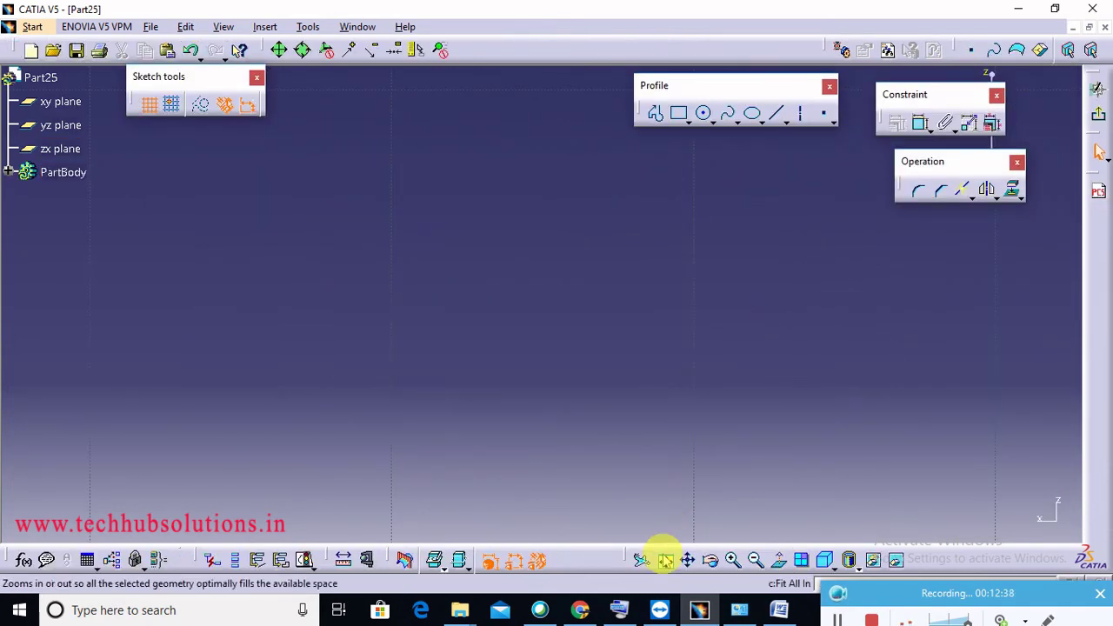
{"action": "left_click", "coordinate": [664, 559]}
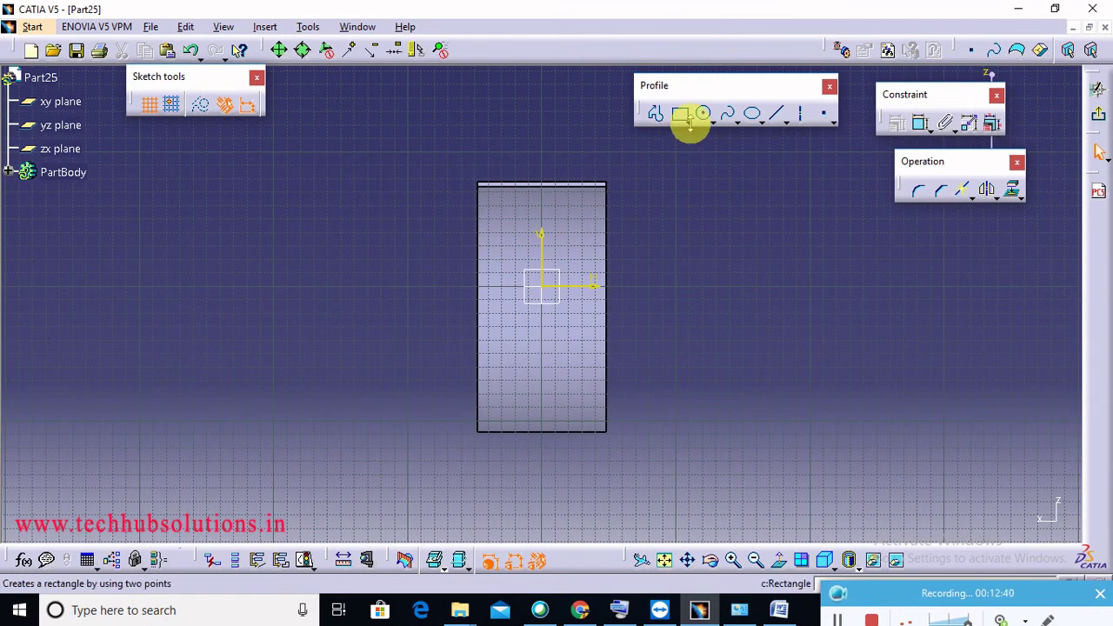
{"action": "left_click", "coordinate": [704, 114]}
{"action": "left_click", "coordinate": [548, 266]}
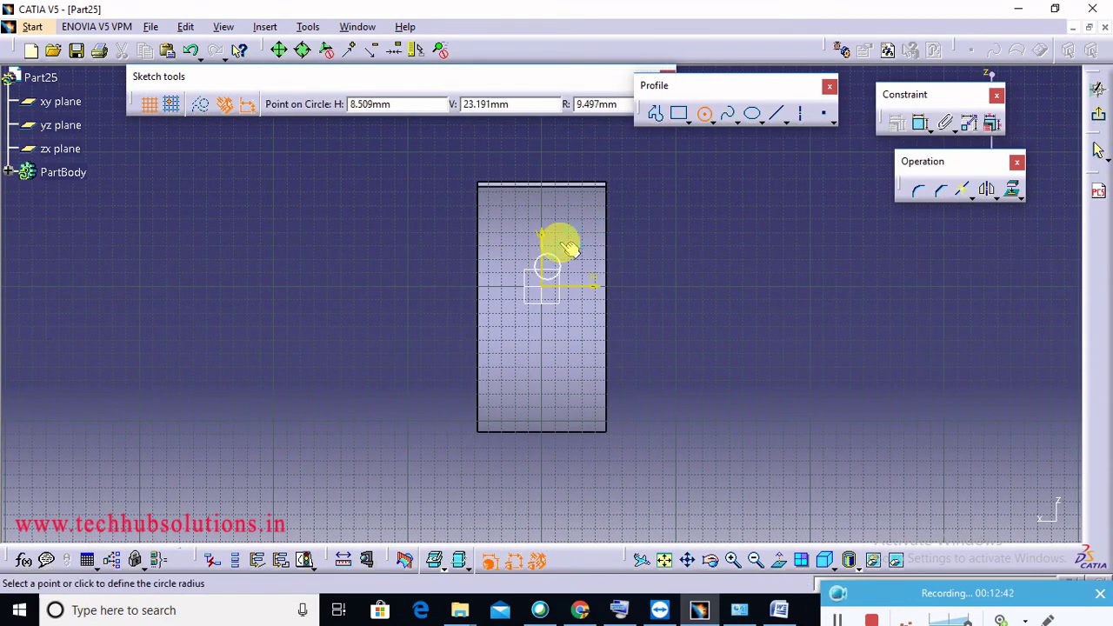
{"action": "left_click", "coordinate": [560, 246]}
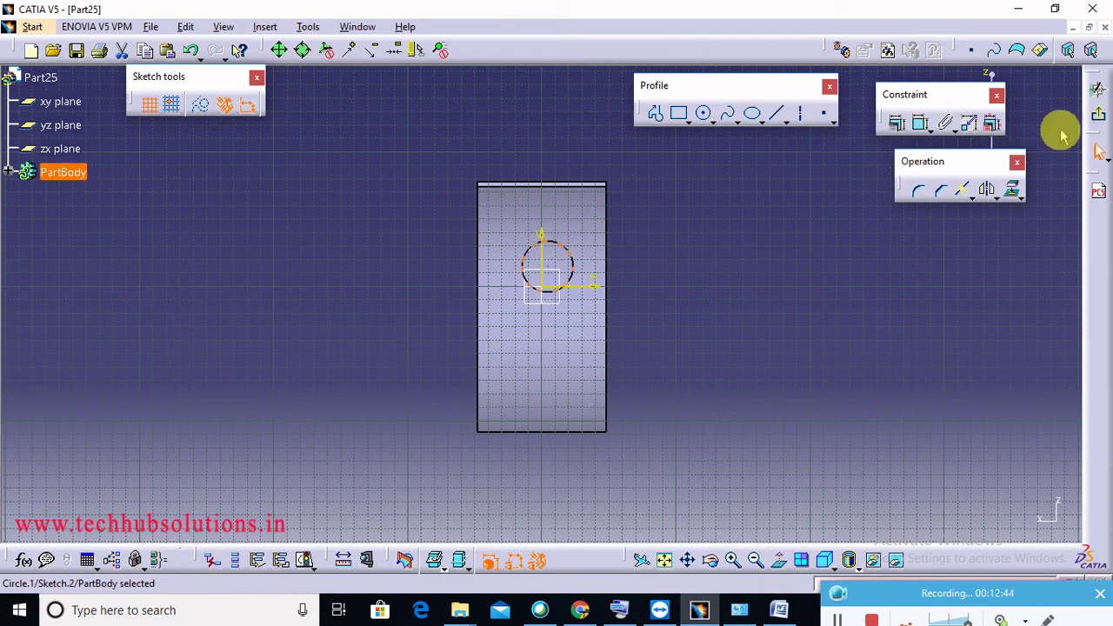
{"action": "left_click", "coordinate": [1099, 115]}
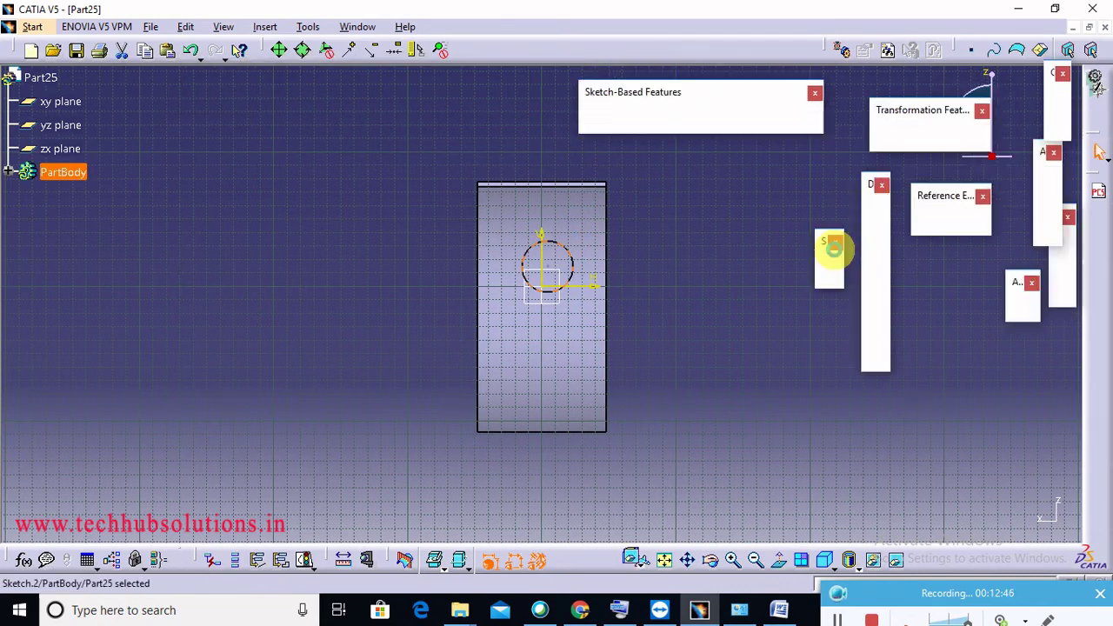
Start a Pad of the circle, reversed towards the plates, and preview it with the first limit set to Up to next
{"action": "middle_click_drag", "start_coordinate": [566, 308], "coordinate": [666, 293]}
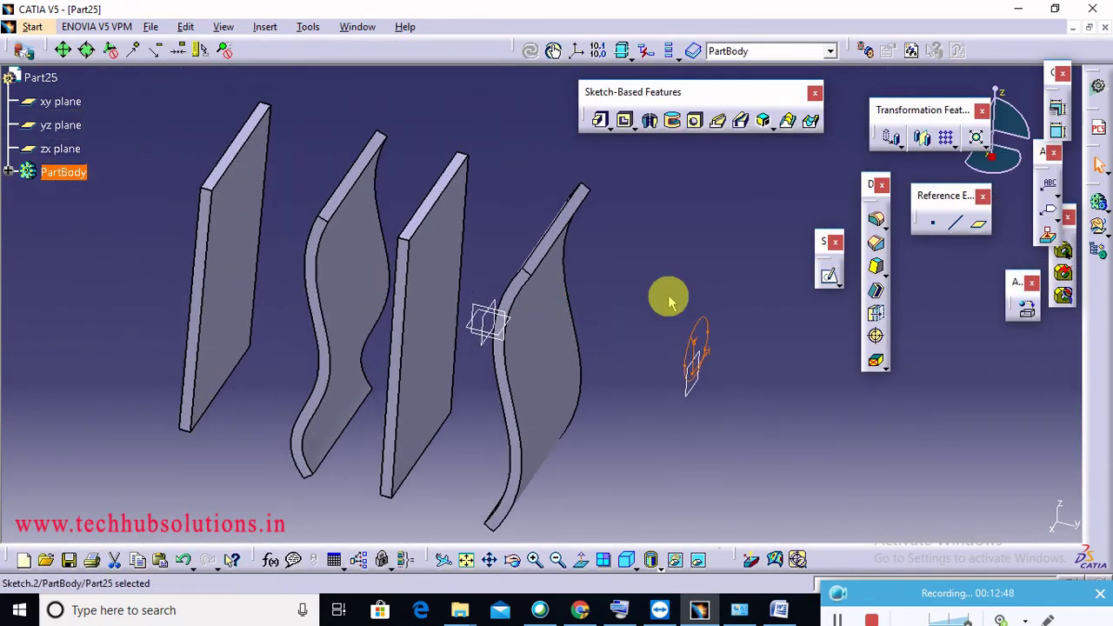
{"action": "left_click", "coordinate": [601, 122]}
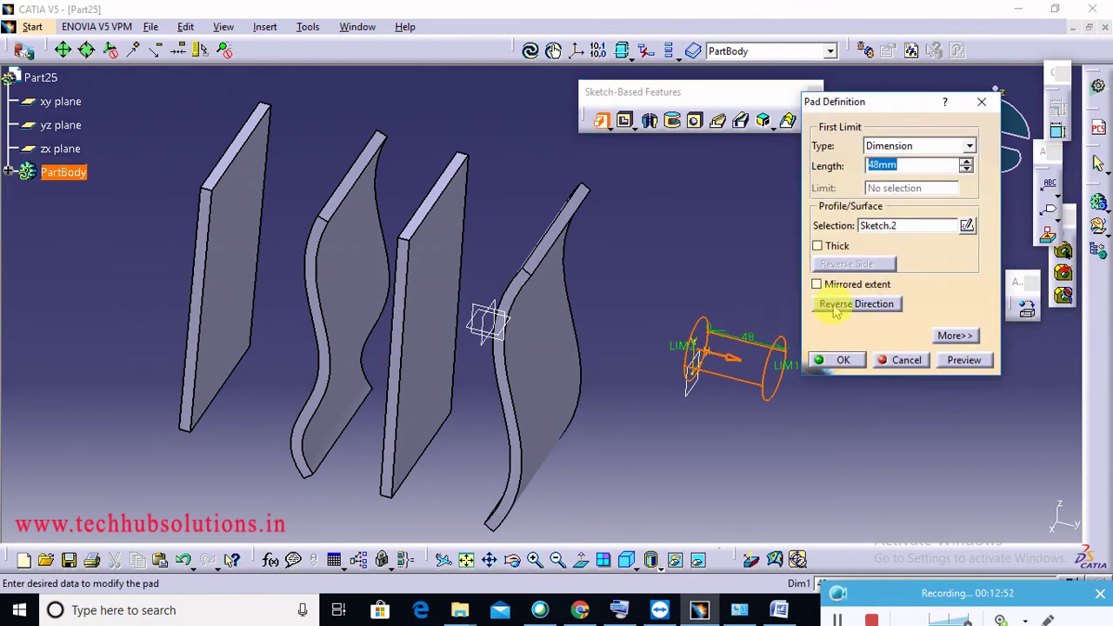
{"action": "left_click", "coordinate": [835, 305]}
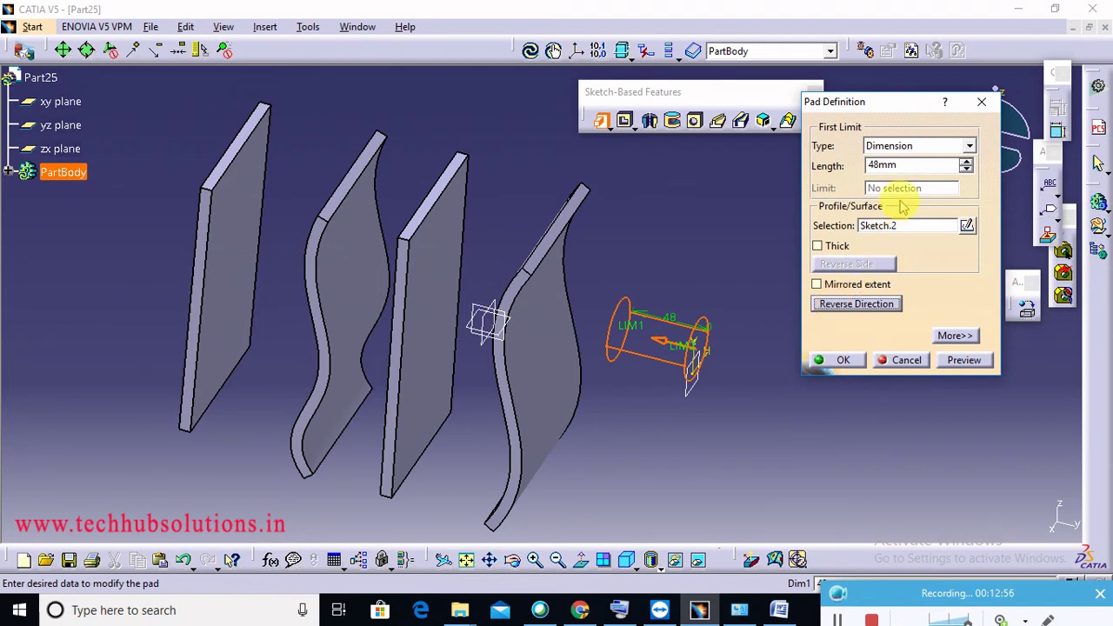
{"action": "left_click", "coordinate": [919, 154]}
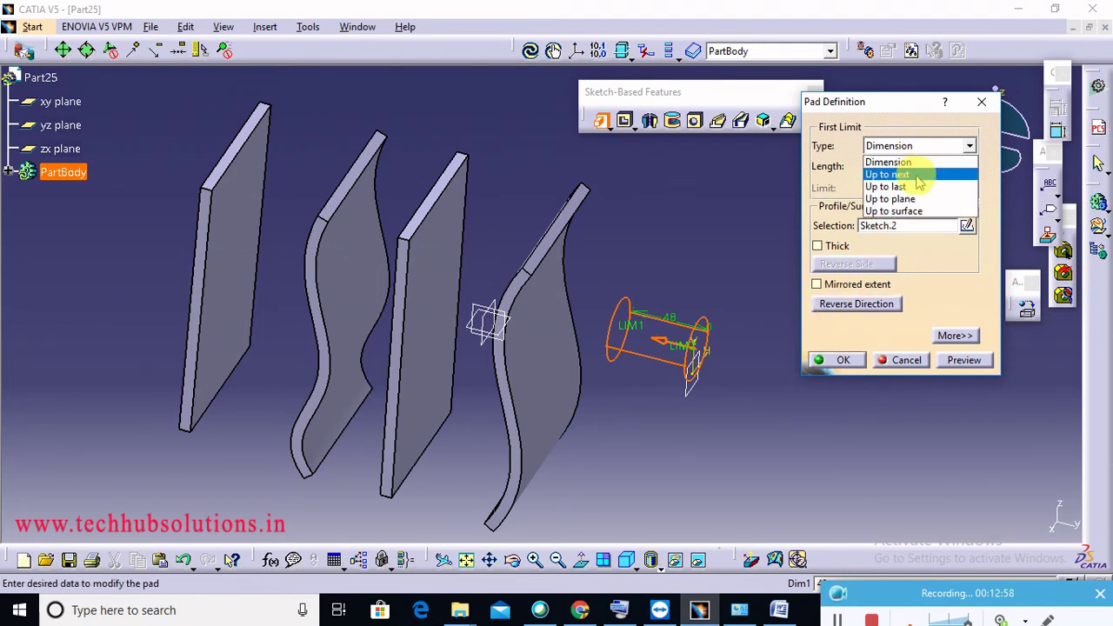
{"action": "left_click", "coordinate": [913, 175]}
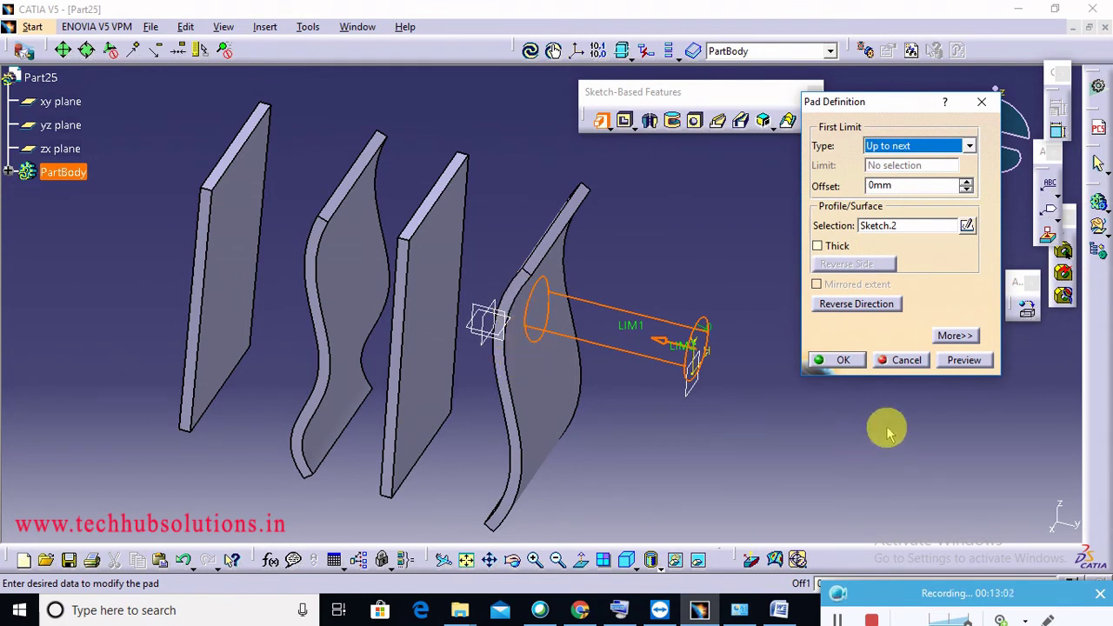
{"action": "left_click", "coordinate": [964, 359]}
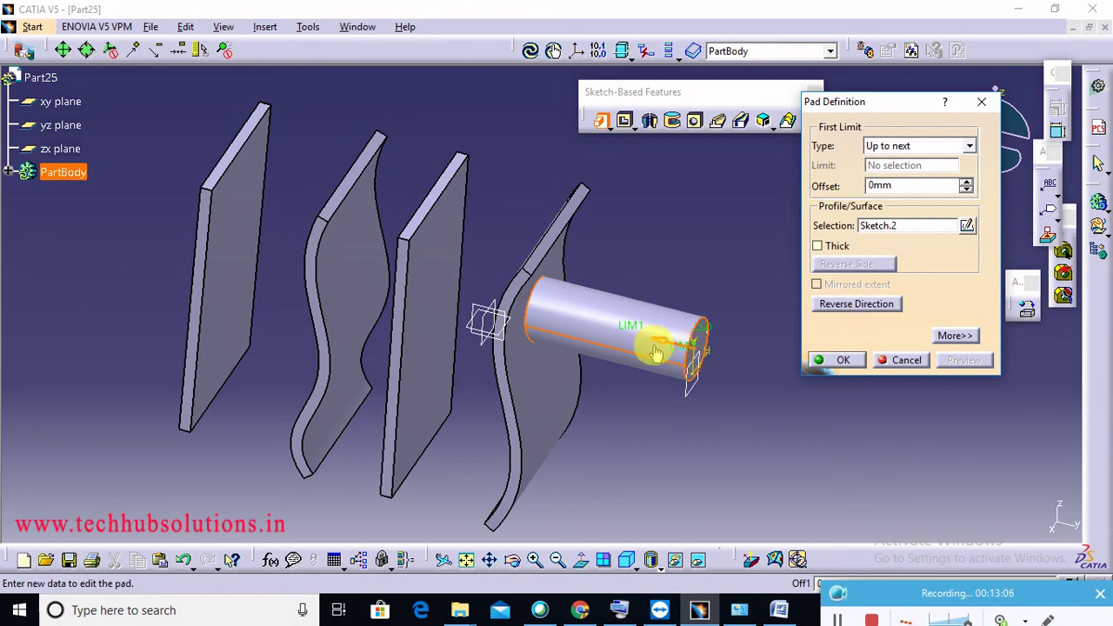
Preview the circle's pad with the first limit set to Up to last
{"action": "left_click", "coordinate": [968, 146]}
{"action": "left_click", "coordinate": [925, 188]}
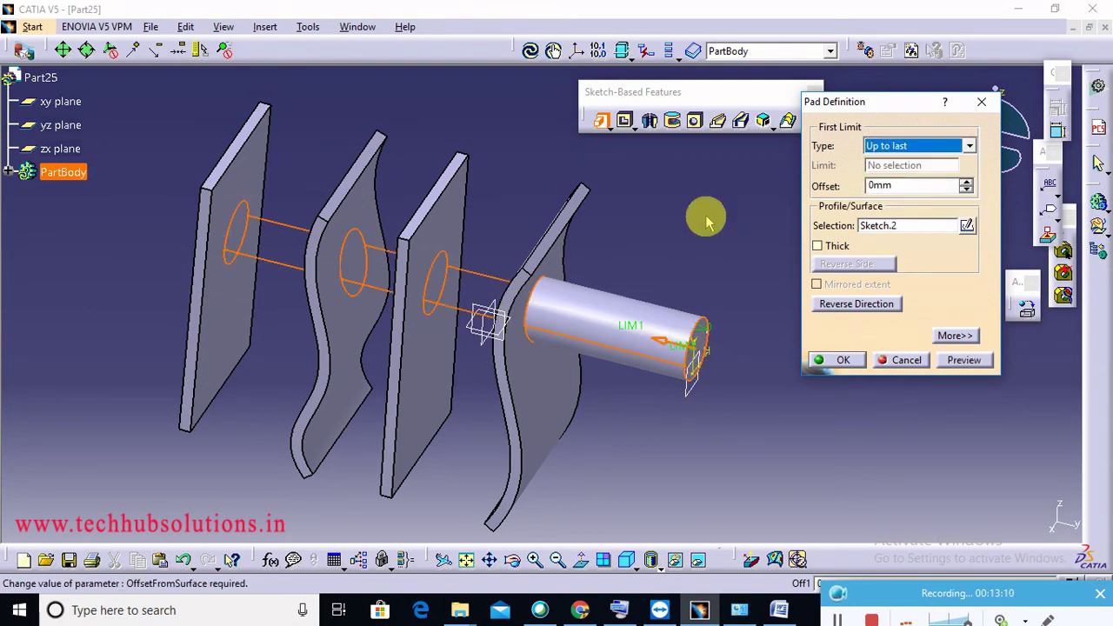
{"action": "left_click", "coordinate": [973, 359]}
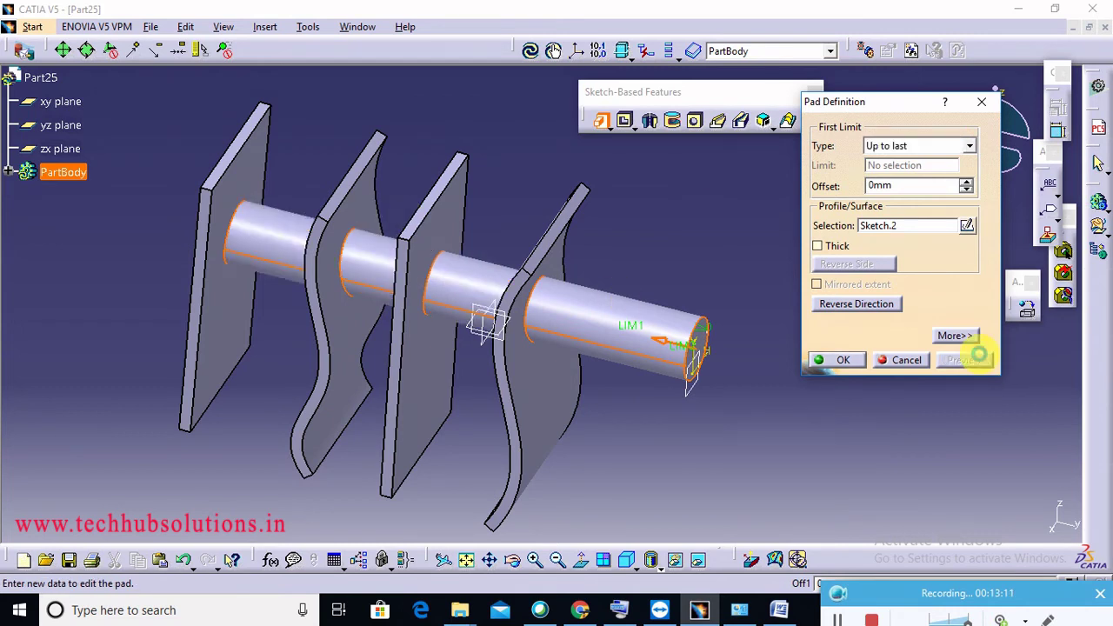
Set the circular pad's first limit to Up to surface, ending at the face of the farther wavy plate, and create it
{"action": "left_click", "coordinate": [963, 146]}
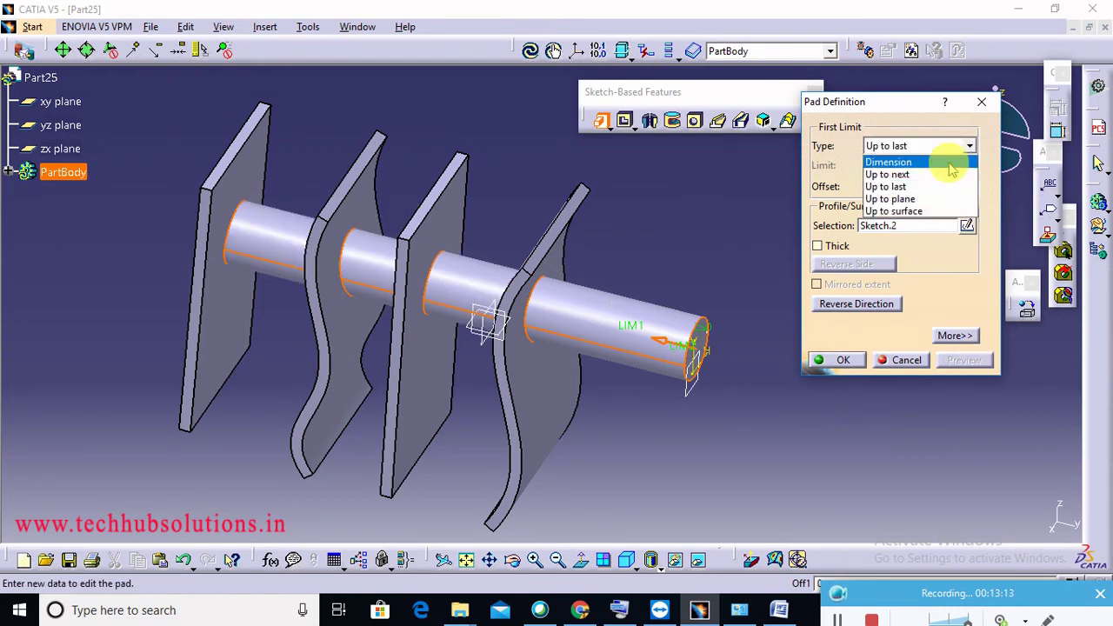
{"action": "left_click", "coordinate": [927, 211]}
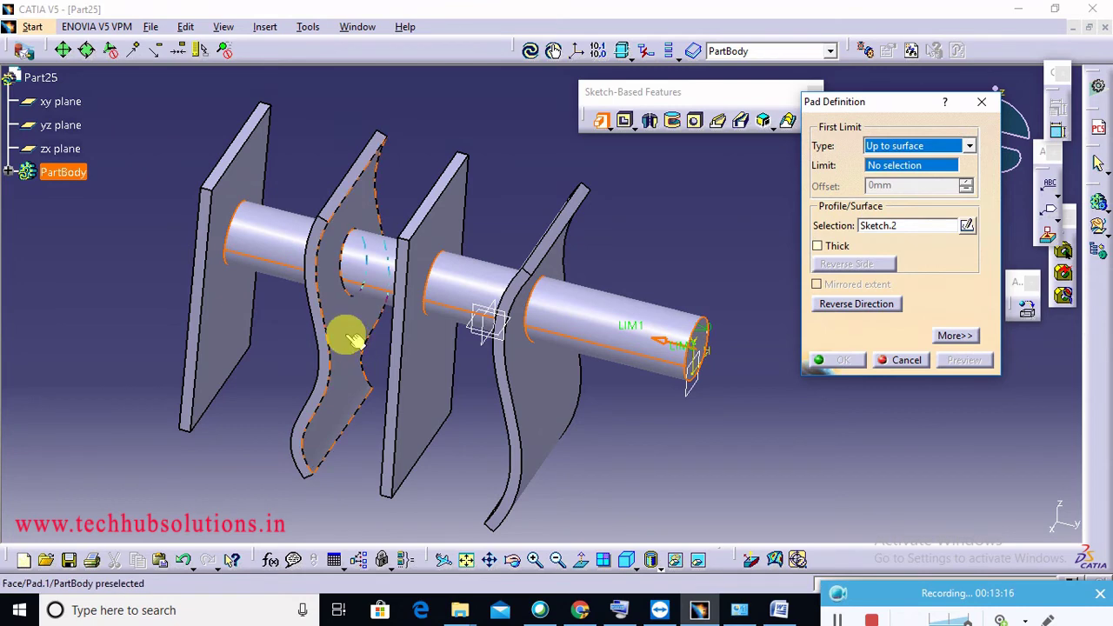
{"action": "left_click", "coordinate": [351, 338]}
{"action": "left_click", "coordinate": [839, 362]}
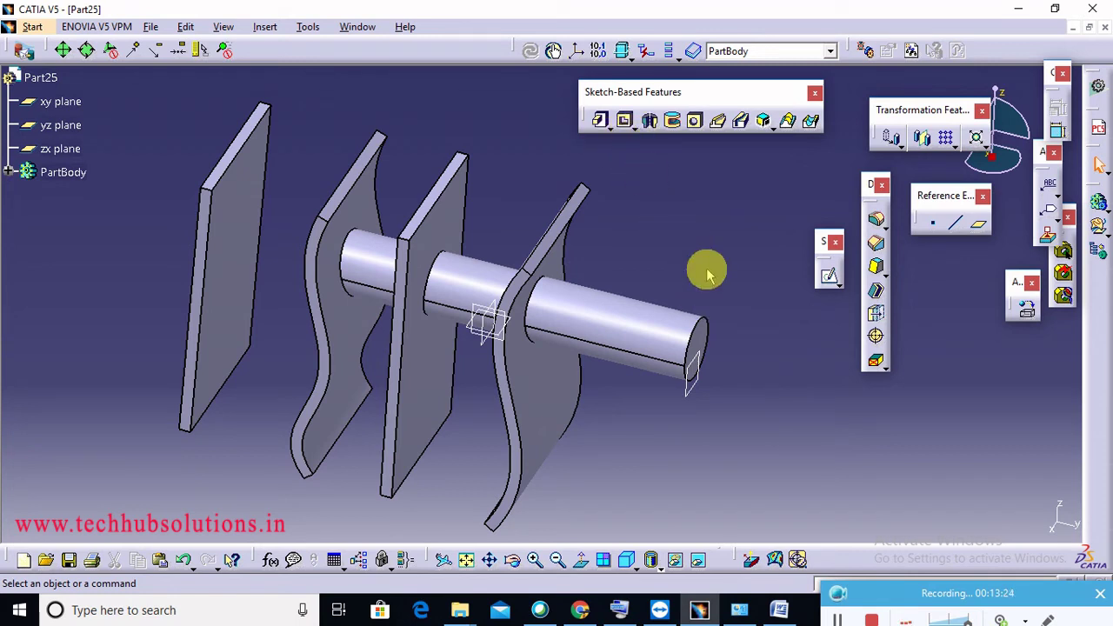
Create a new part in the Part Design workbench
{"action": "left_click", "coordinate": [61, 148]}
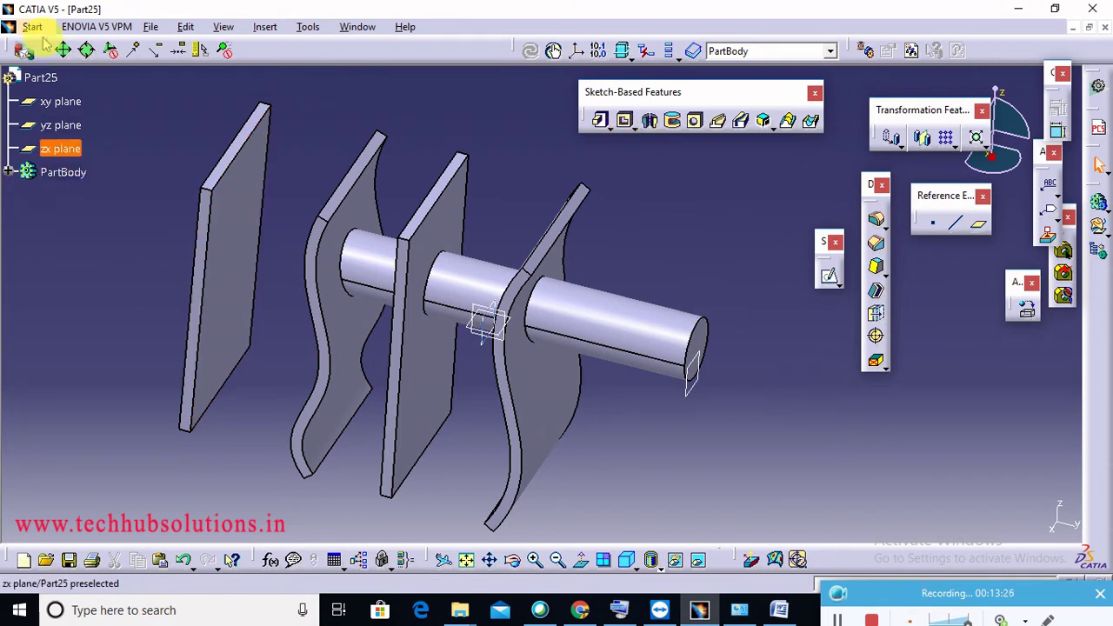
{"action": "left_click", "coordinate": [33, 26]}
{"action": "mouse_move", "coordinate": [121, 64]}
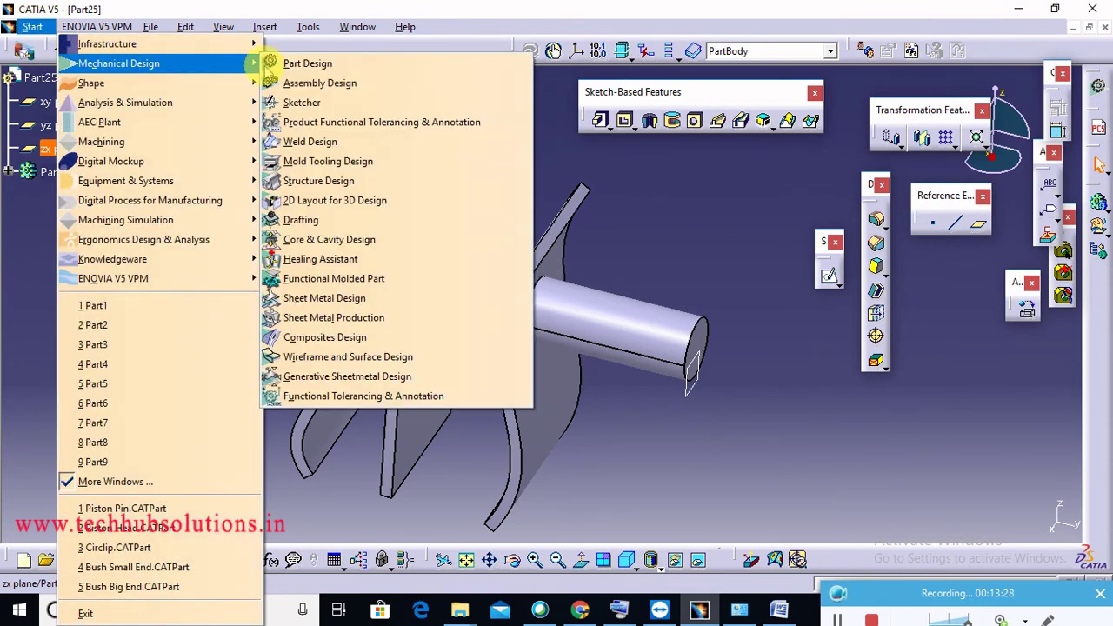
{"action": "left_click", "coordinate": [303, 73]}
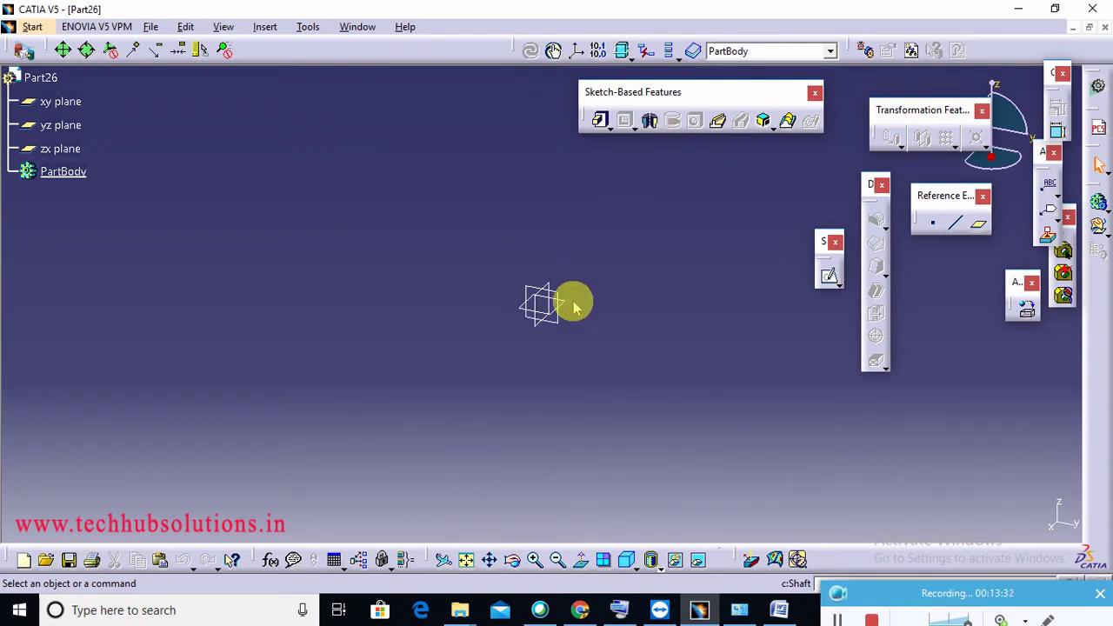
Start a sketch on the yz plane and draw a tall upright rectangle offset to the negative H side of the origin
{"action": "left_click", "coordinate": [543, 320]}
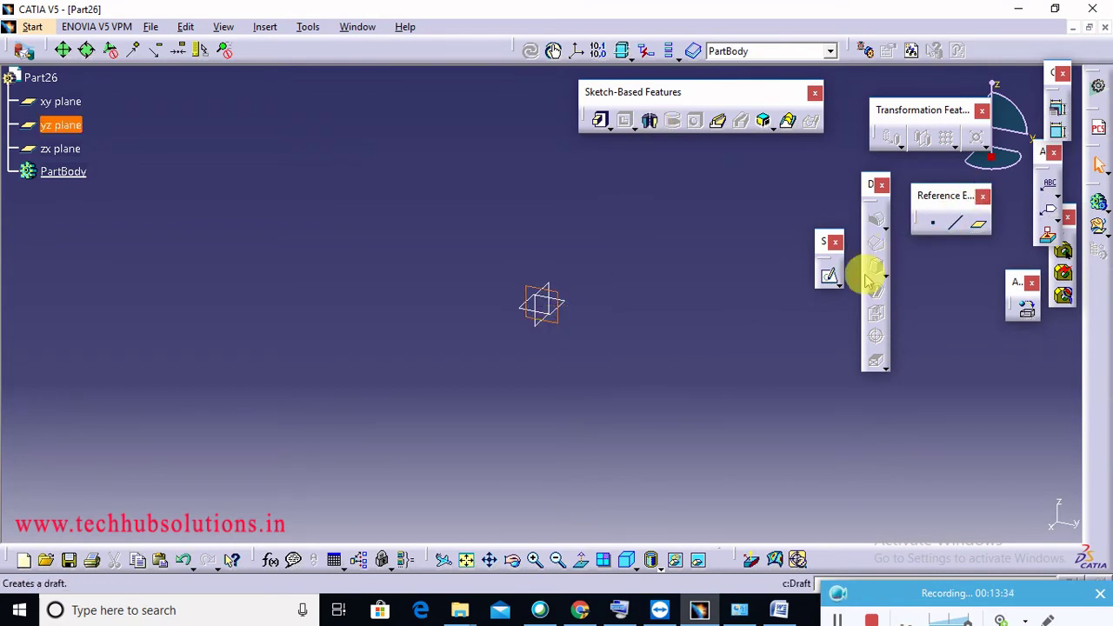
{"action": "left_click", "coordinate": [829, 276]}
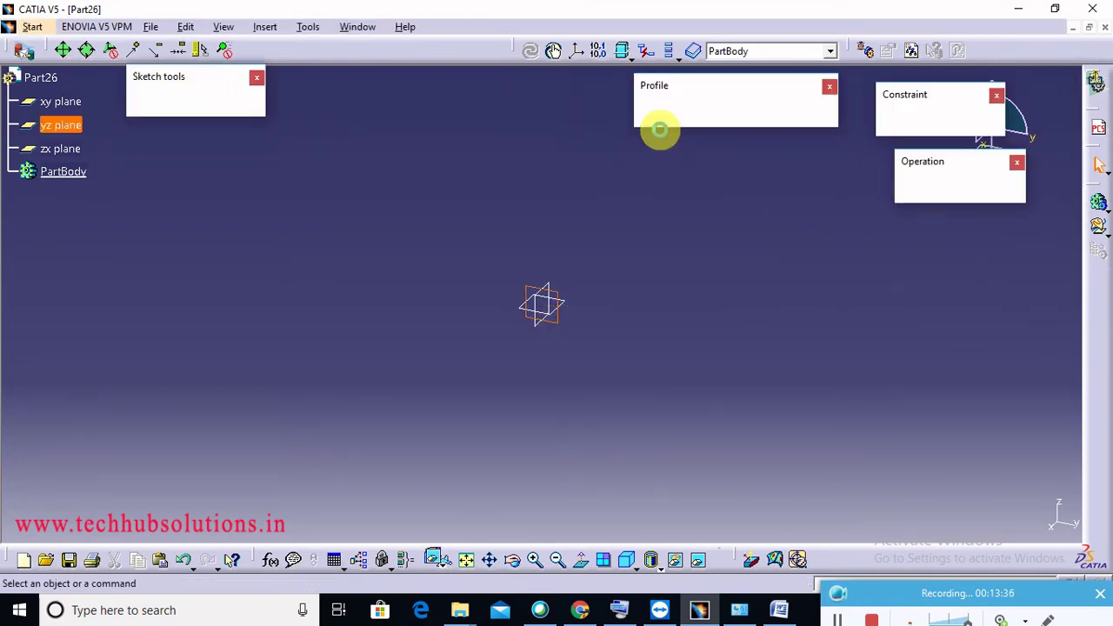
{"action": "left_click", "coordinate": [678, 115]}
{"action": "left_click", "coordinate": [399, 180]}
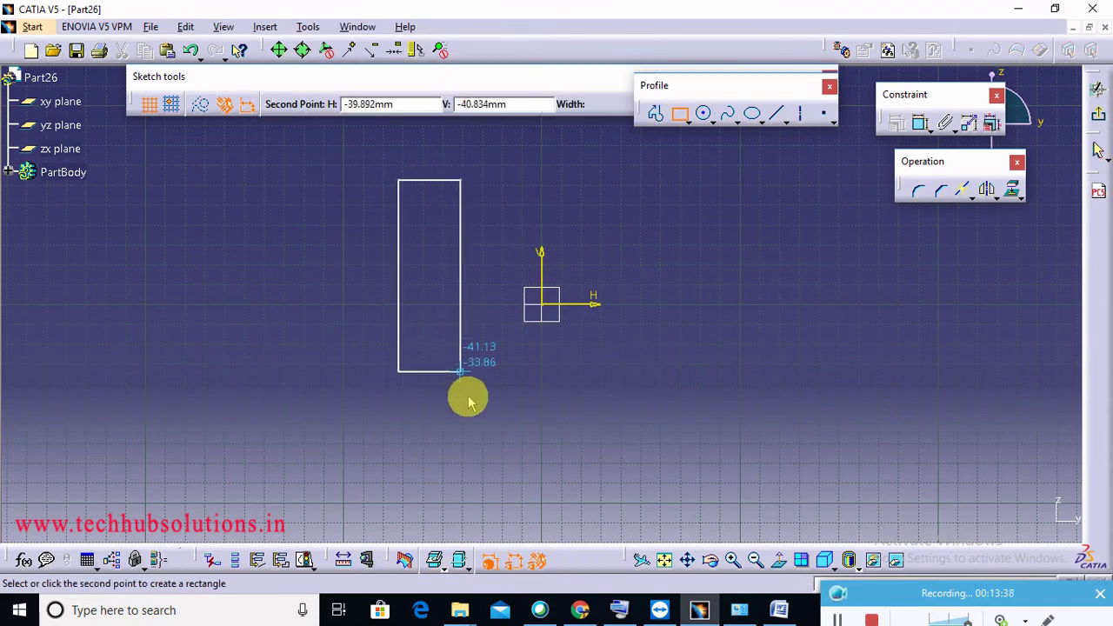
{"action": "left_click", "coordinate": [488, 443]}
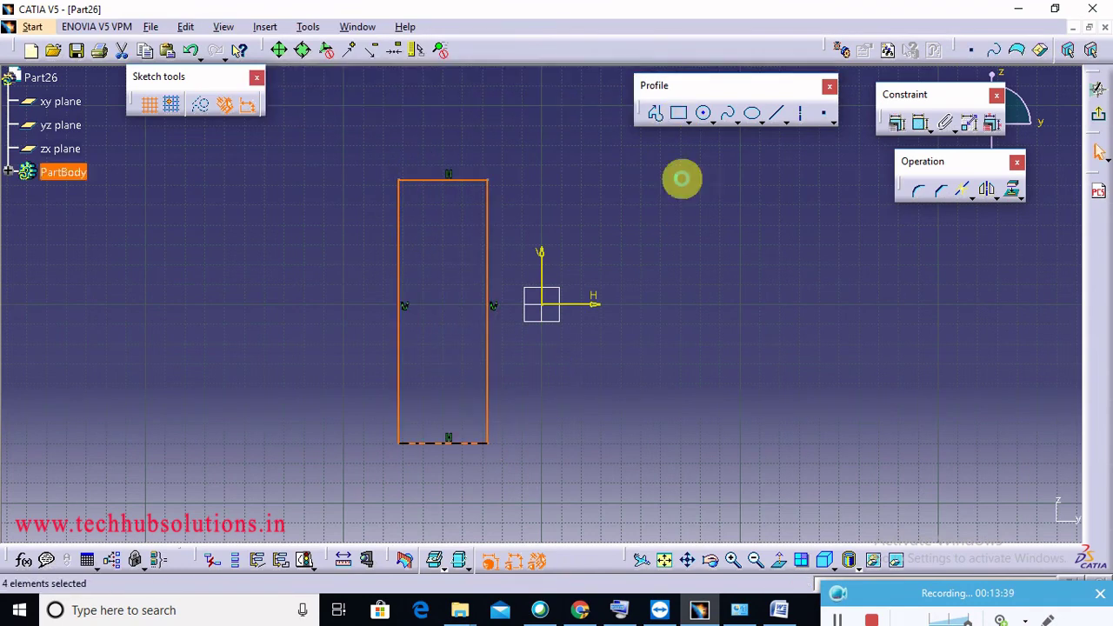
Add a vertical axis line through the origin beside the rectangle and exit the sketch
{"action": "left_click", "coordinate": [777, 114]}
{"action": "left_click", "coordinate": [542, 142]}
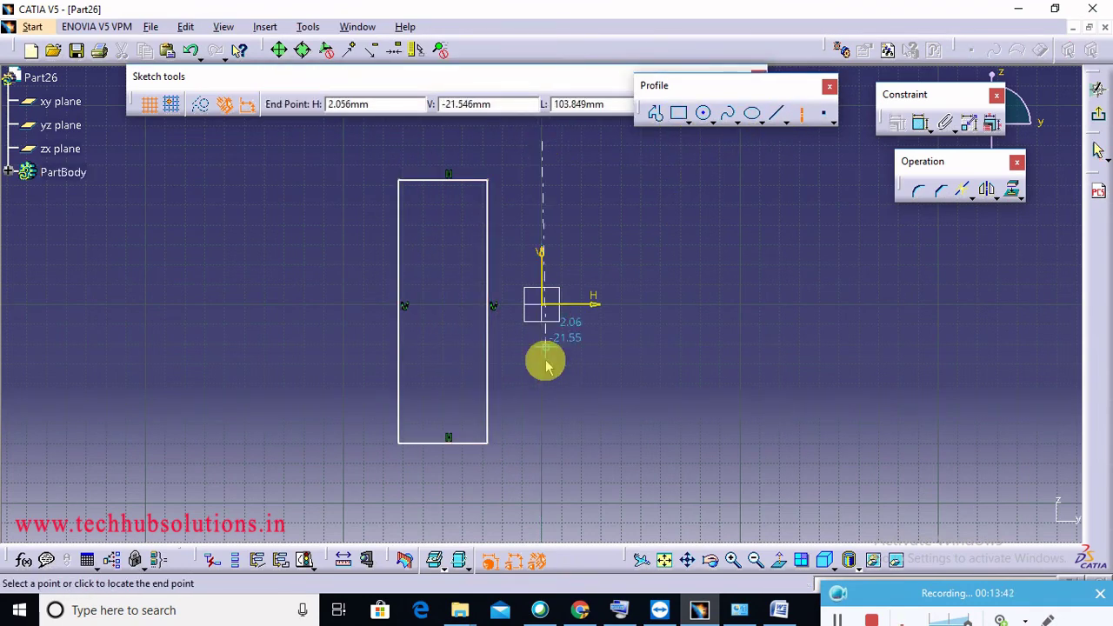
{"action": "left_click", "coordinate": [537, 457]}
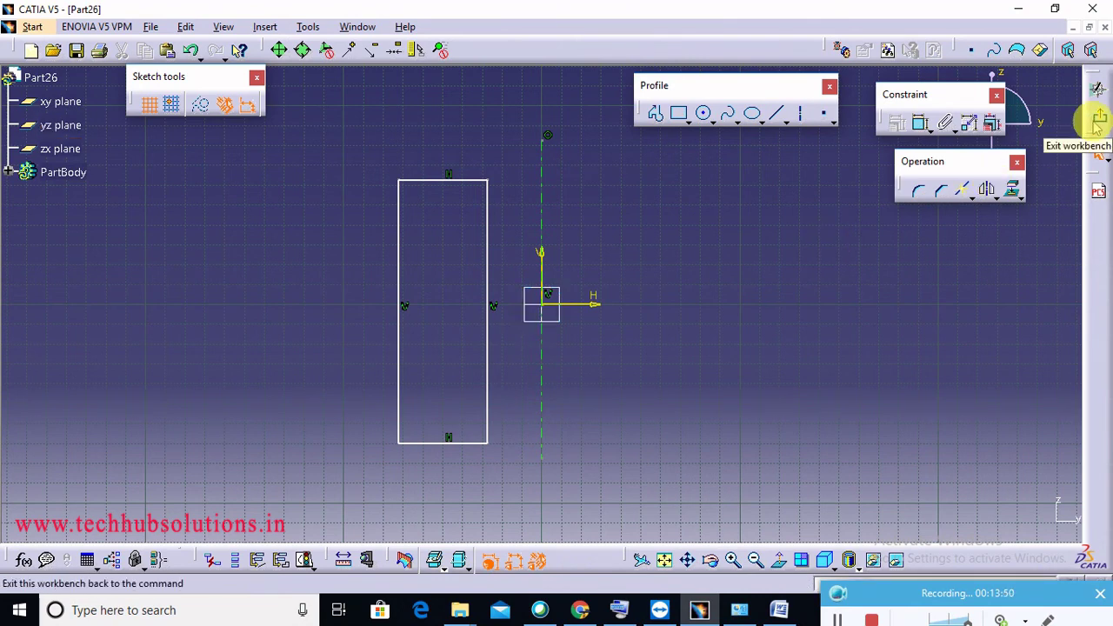
{"action": "left_click", "coordinate": [1098, 122]}
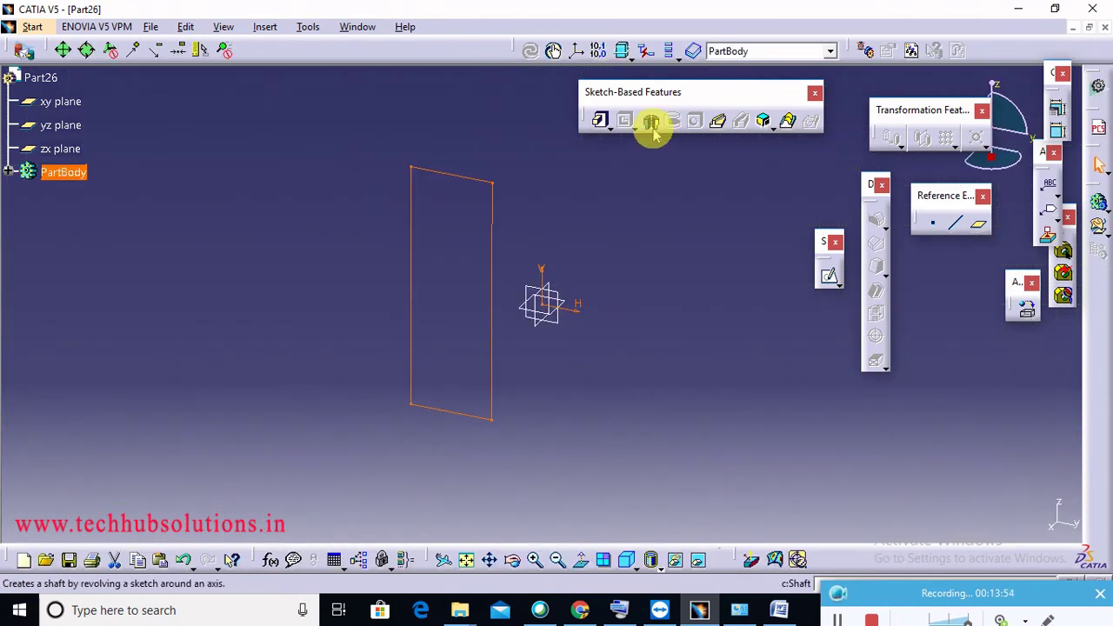
Start a Shaft of the rectangle about the sketch axis, preview it, set its first angle to 274 deg and preview again
{"action": "left_click", "coordinate": [651, 122]}
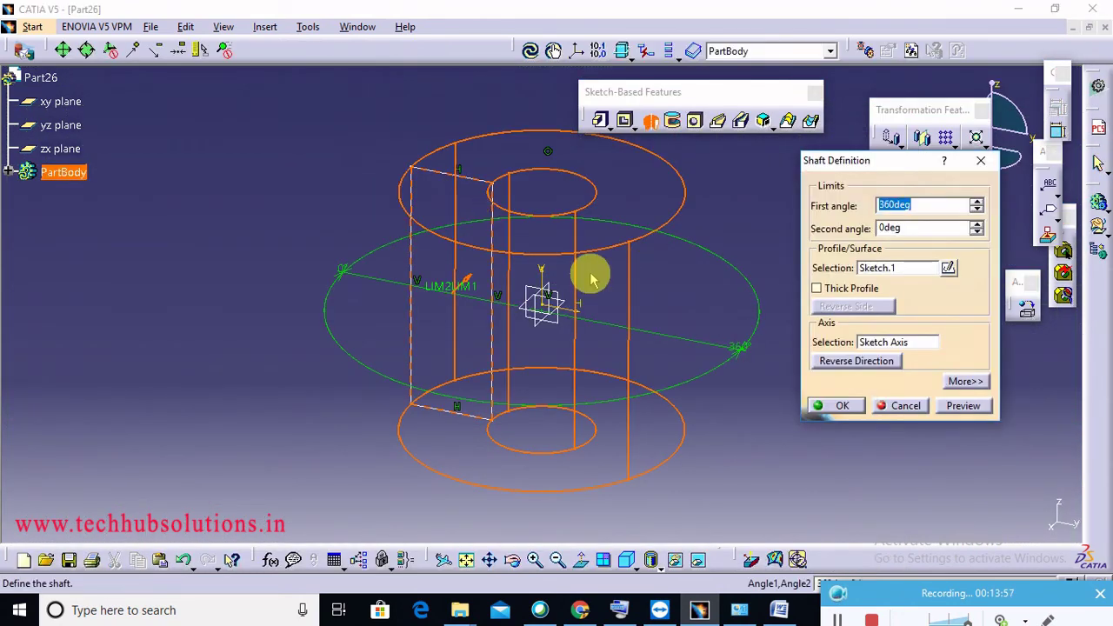
{"action": "left_click", "coordinate": [973, 407]}
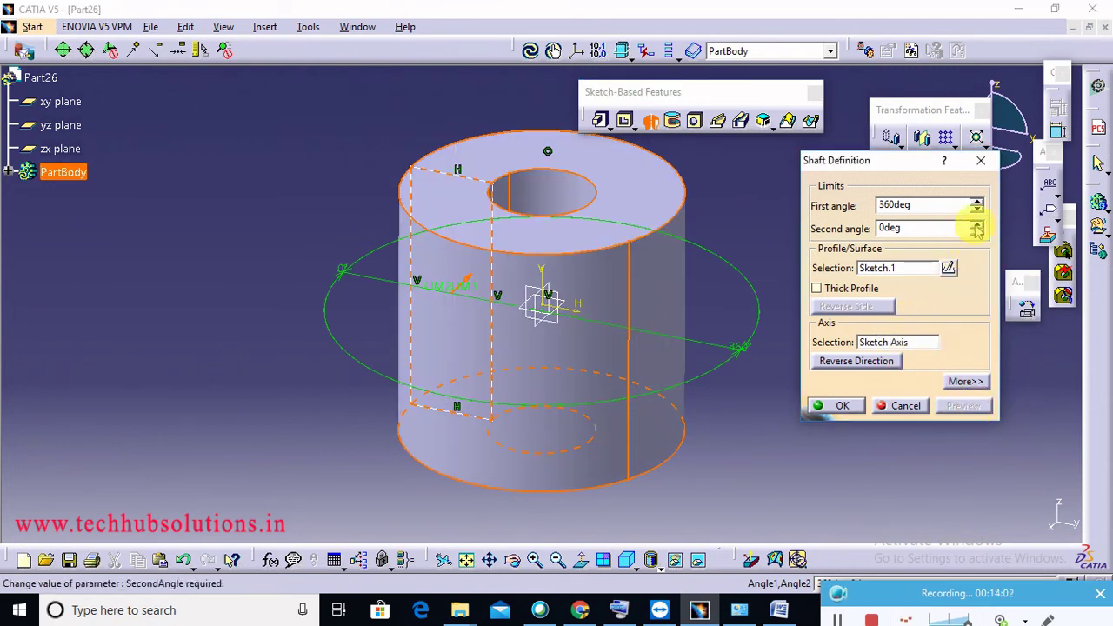
{"action": "left_click", "coordinate": [977, 210]}
{"action": "left_click_drag", "start_coordinate": [977, 210], "coordinate": [977, 207]}
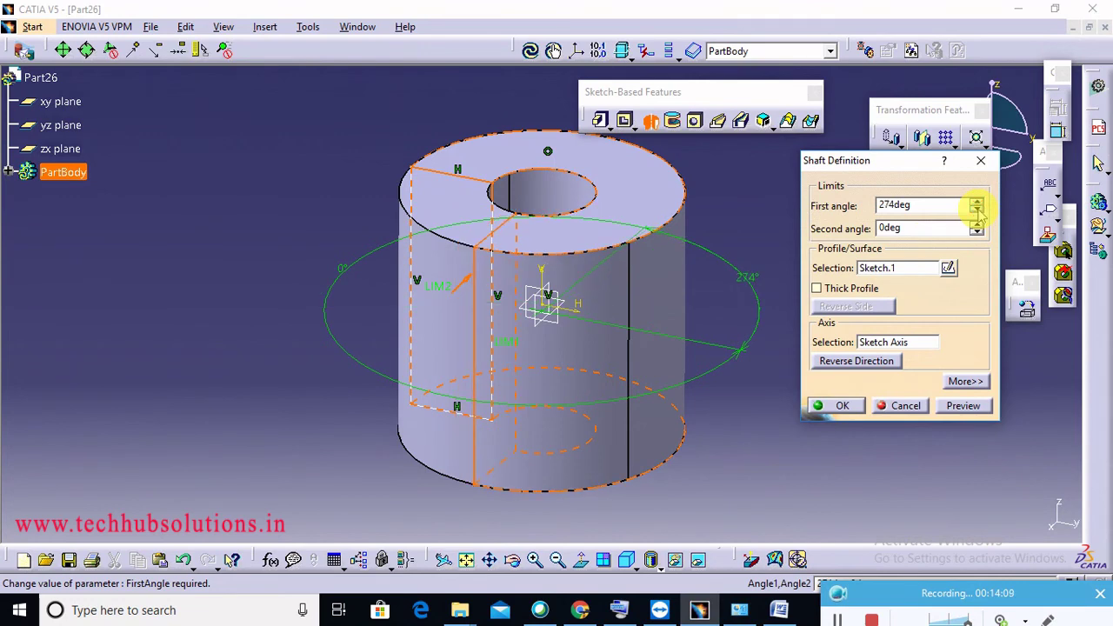
{"action": "left_click", "coordinate": [961, 406]}
{"action": "middle_click_drag", "start_coordinate": [386, 455], "coordinate": [517, 360]}
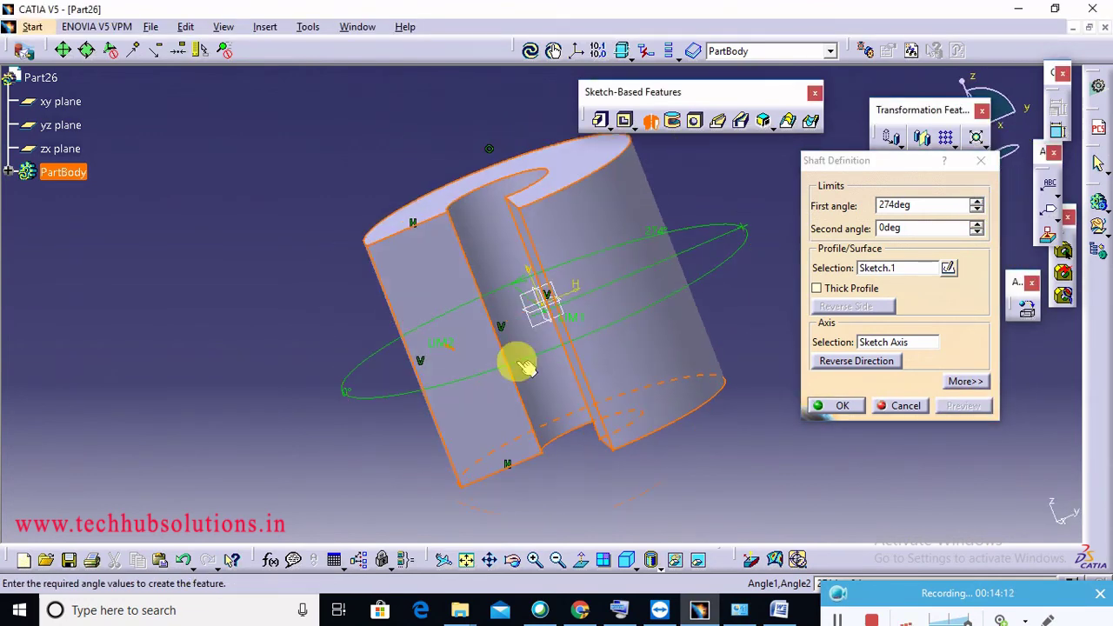
{"action": "middle_click_drag", "start_coordinate": [532, 181], "coordinate": [589, 219]}
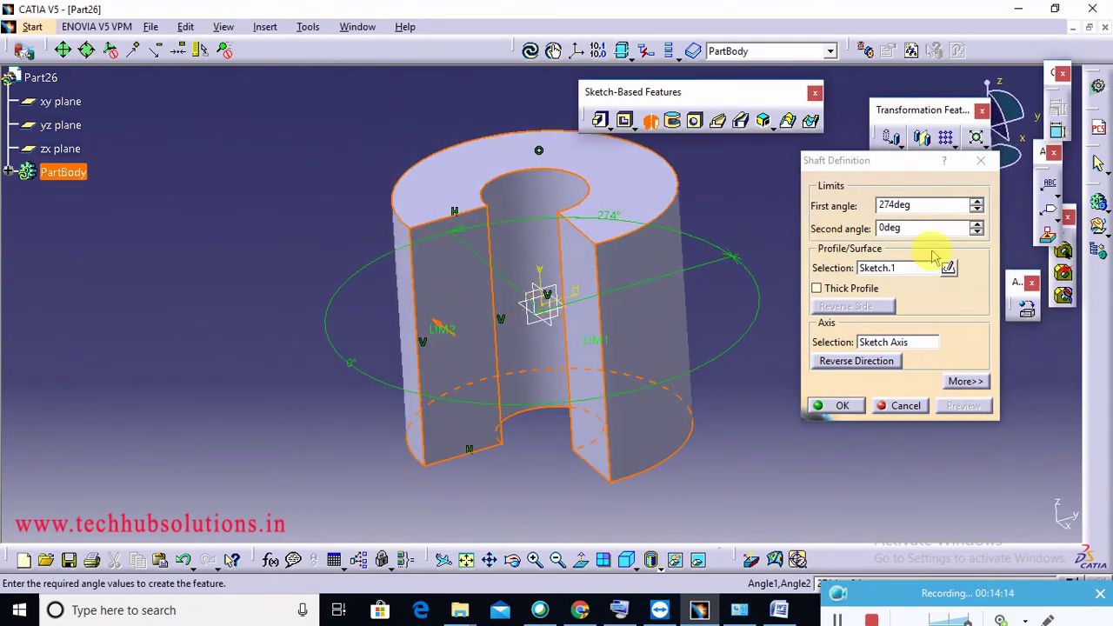
Try a second angle of 9 deg on the shaft, return it to 0 deg and refresh the preview
{"action": "left_click_drag", "start_coordinate": [977, 224], "coordinate": [975, 228]}
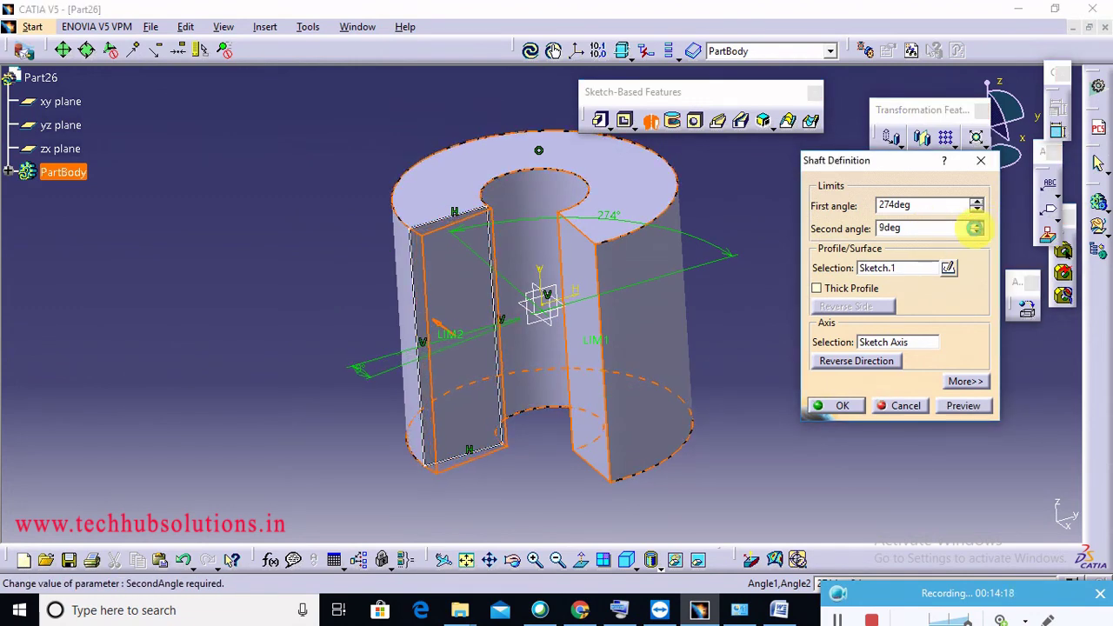
{"action": "left_click", "coordinate": [978, 233]}
{"action": "left_click", "coordinate": [978, 232]}
{"action": "left_click", "coordinate": [978, 232]}
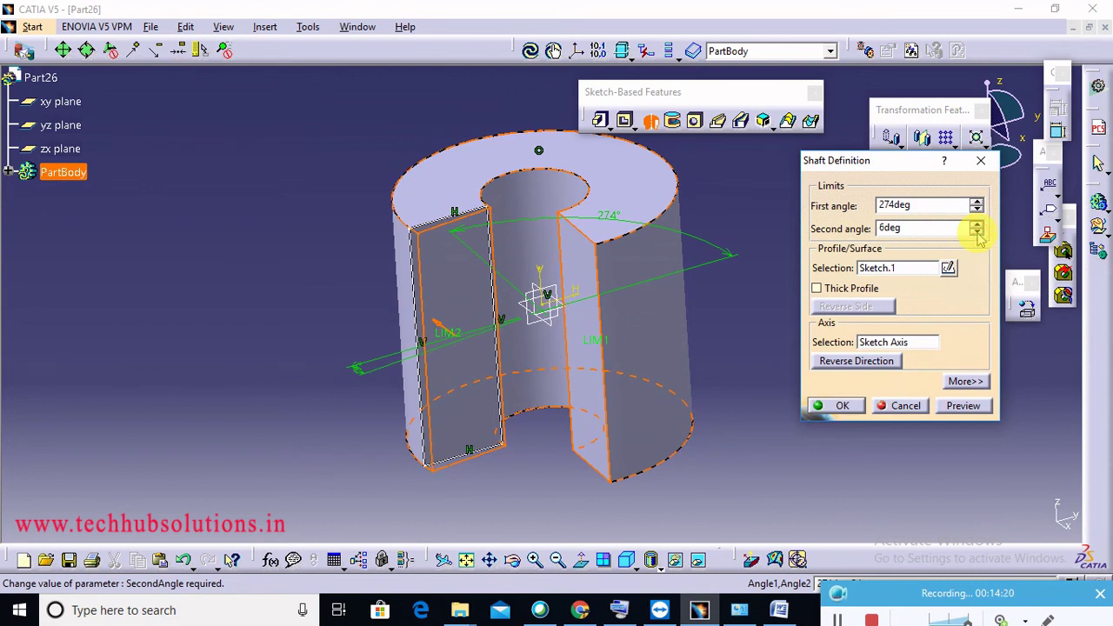
{"action": "left_click", "coordinate": [978, 233]}
{"action": "left_click", "coordinate": [977, 233]}
{"action": "left_click", "coordinate": [978, 232]}
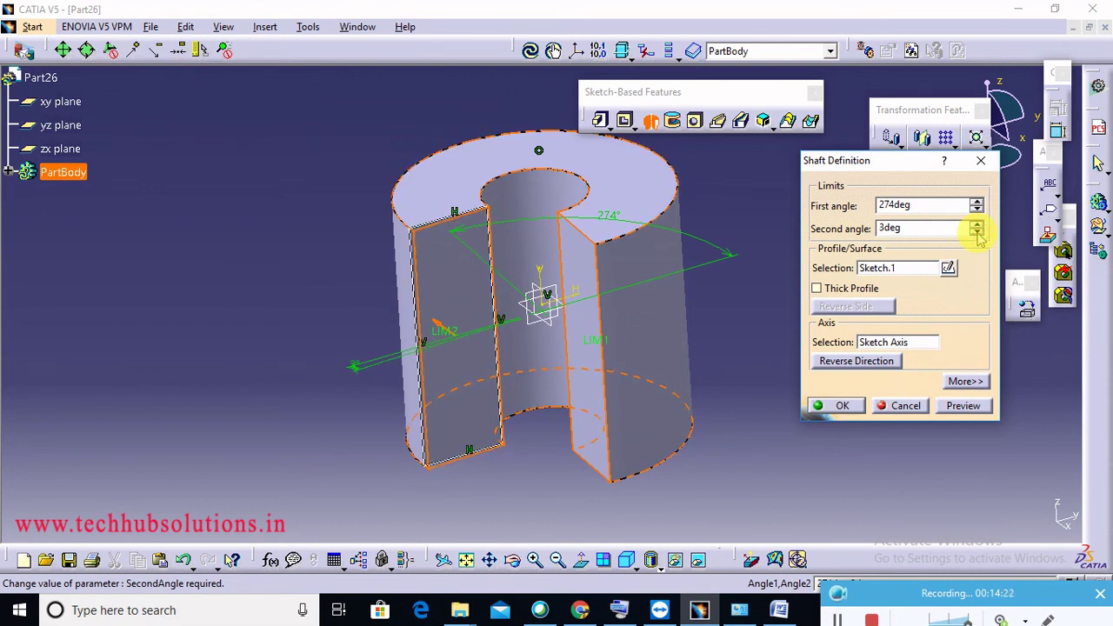
{"action": "left_click", "coordinate": [978, 233]}
{"action": "left_click", "coordinate": [978, 232]}
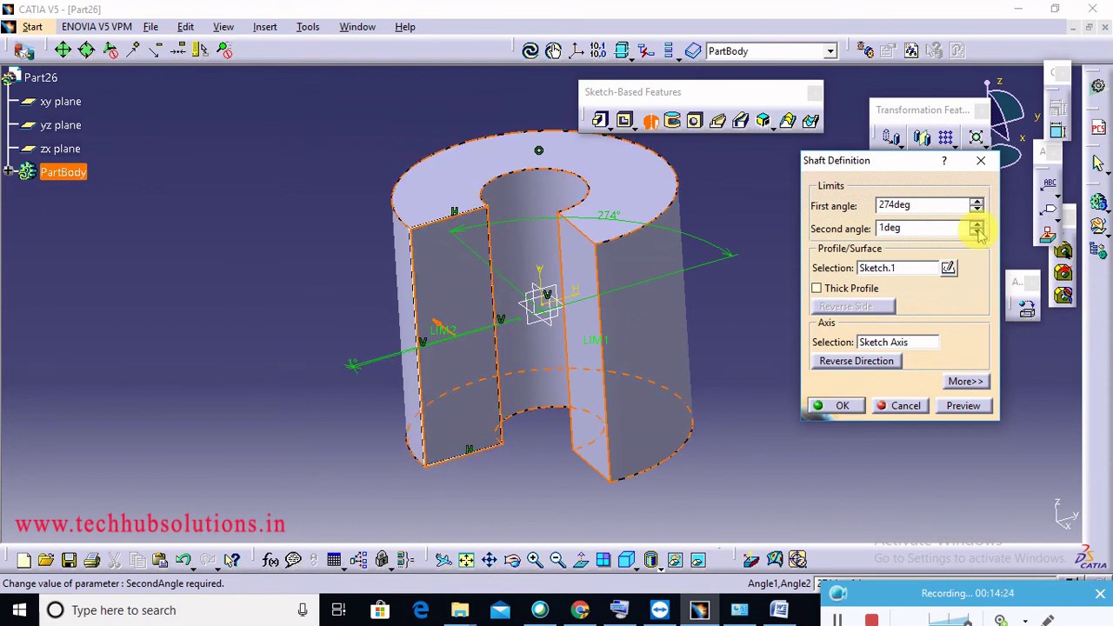
{"action": "left_click", "coordinate": [978, 232]}
{"action": "left_click", "coordinate": [963, 406]}
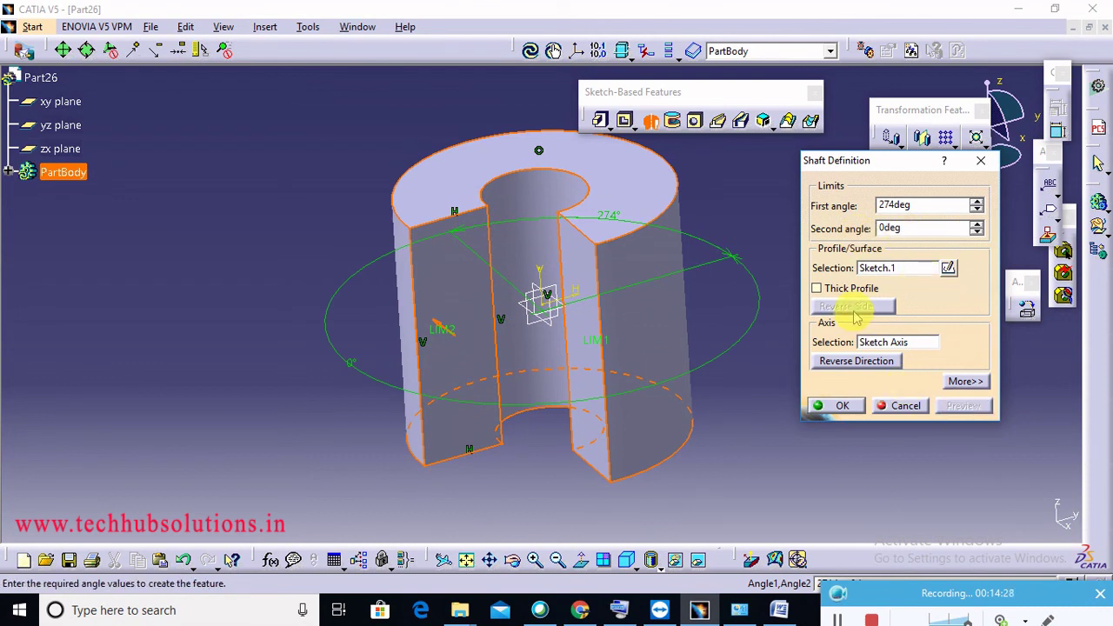
Make the shaft a thick profile with Thickness1 of 6 mm and Thickness2 of 3 mm, and create it
{"action": "left_click", "coordinate": [817, 288]}
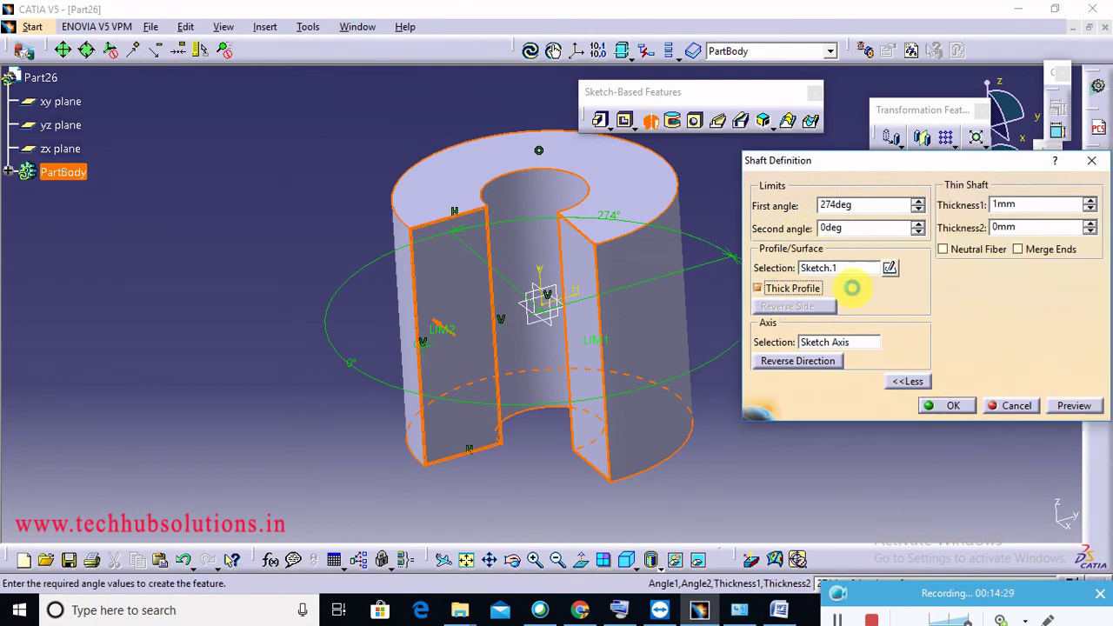
{"action": "left_click", "coordinate": [1063, 407]}
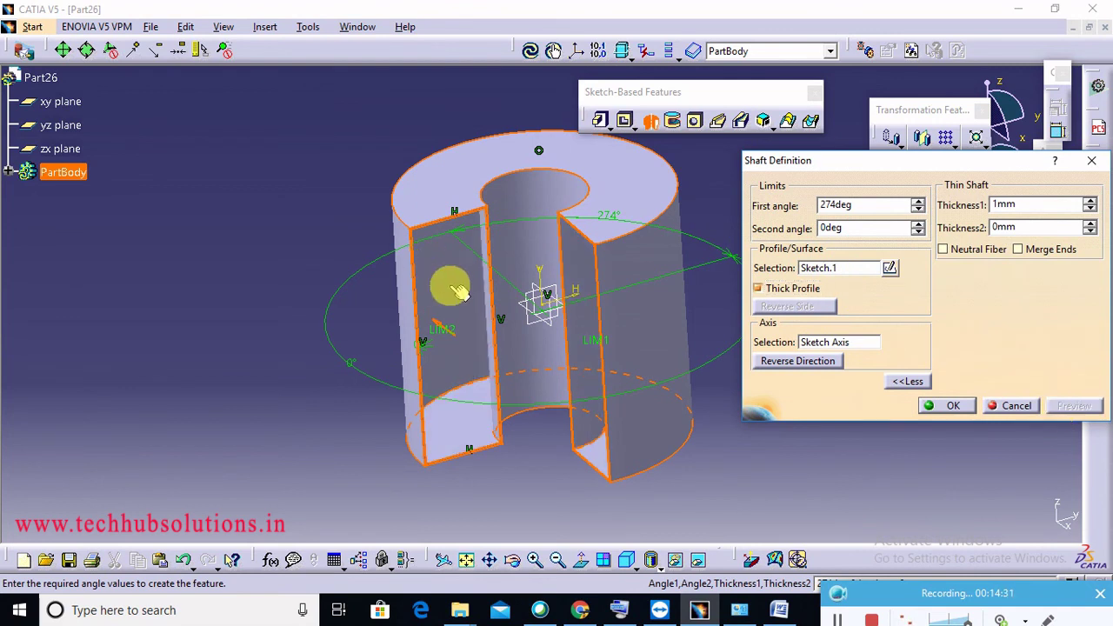
{"action": "left_click", "coordinate": [1089, 201]}
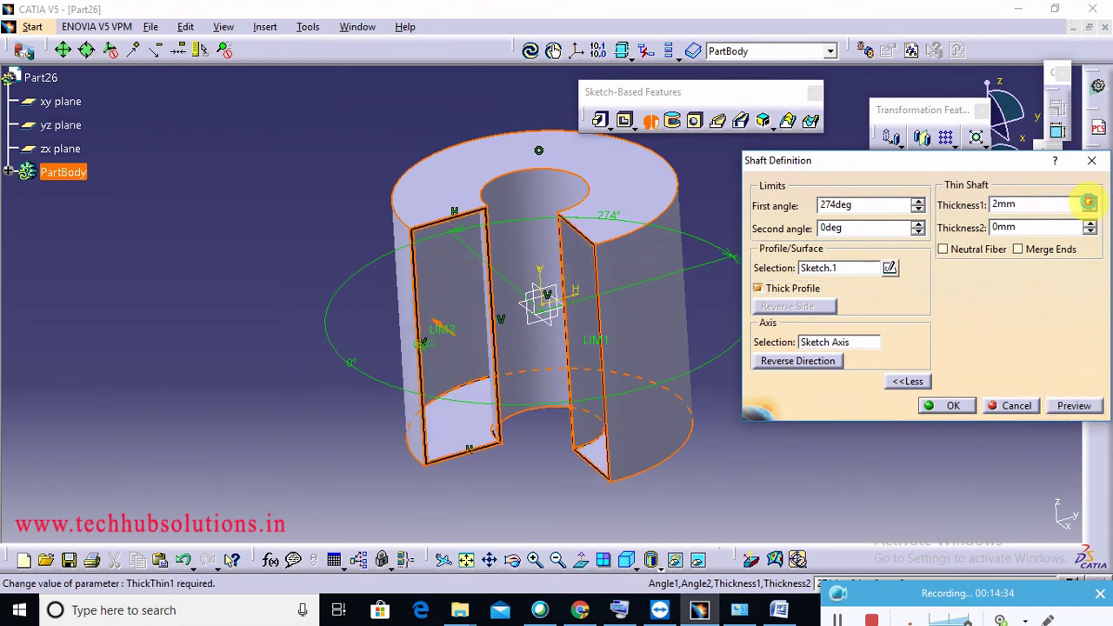
{"action": "left_click", "coordinate": [1090, 202]}
{"action": "left_click", "coordinate": [992, 205]}
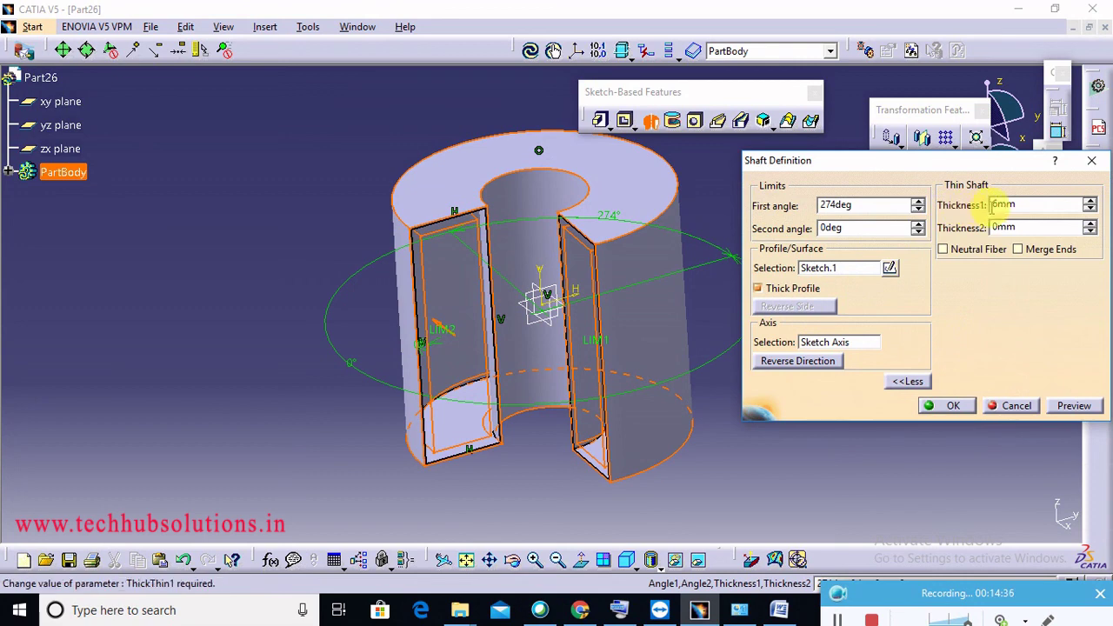
{"action": "left_click", "coordinate": [1090, 223]}
{"action": "left_click", "coordinate": [1090, 223]}
{"action": "left_click", "coordinate": [1090, 224]}
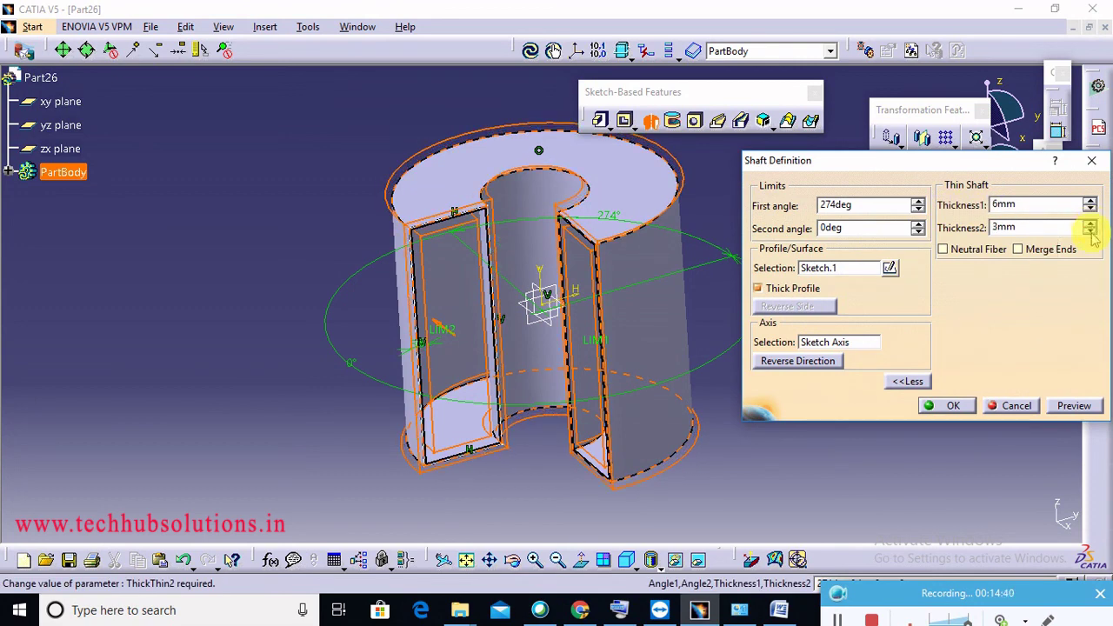
{"action": "left_click", "coordinate": [1075, 404]}
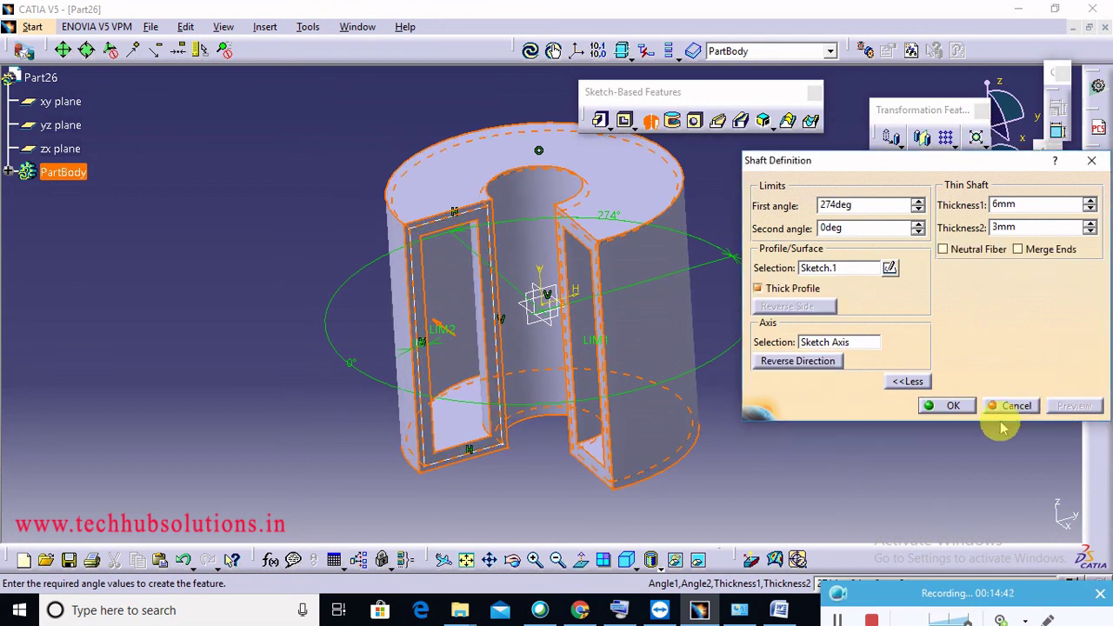
{"action": "left_click", "coordinate": [953, 406]}
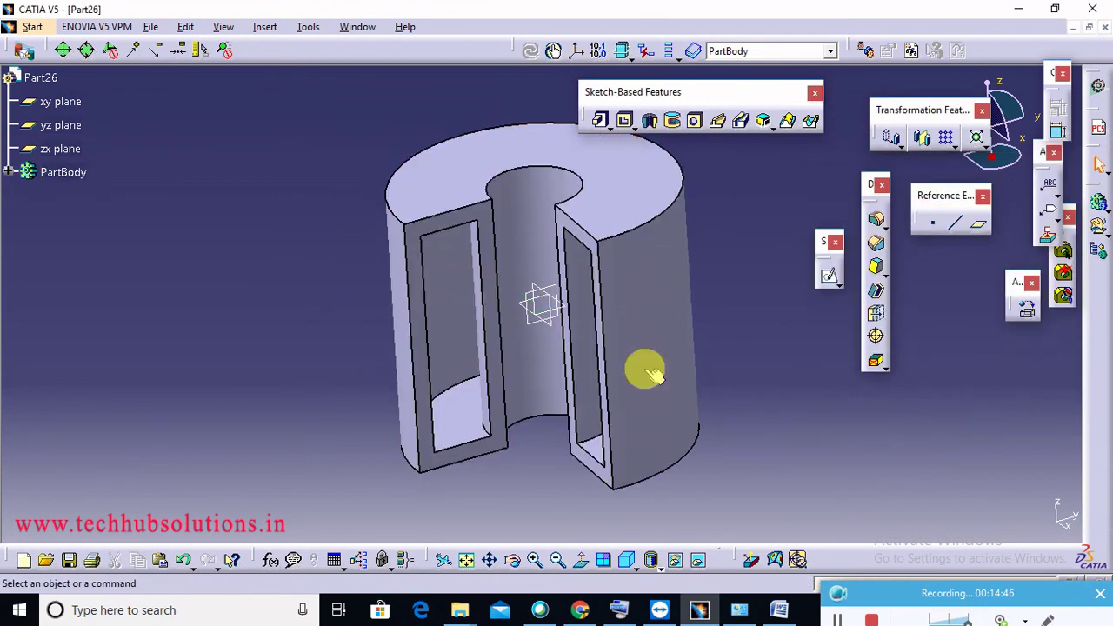
Sketch a rectangle on the yz plane across the shaft's outer wall, with its first corner at about H -95 mm, V 39 mm
{"action": "left_click", "coordinate": [557, 291]}
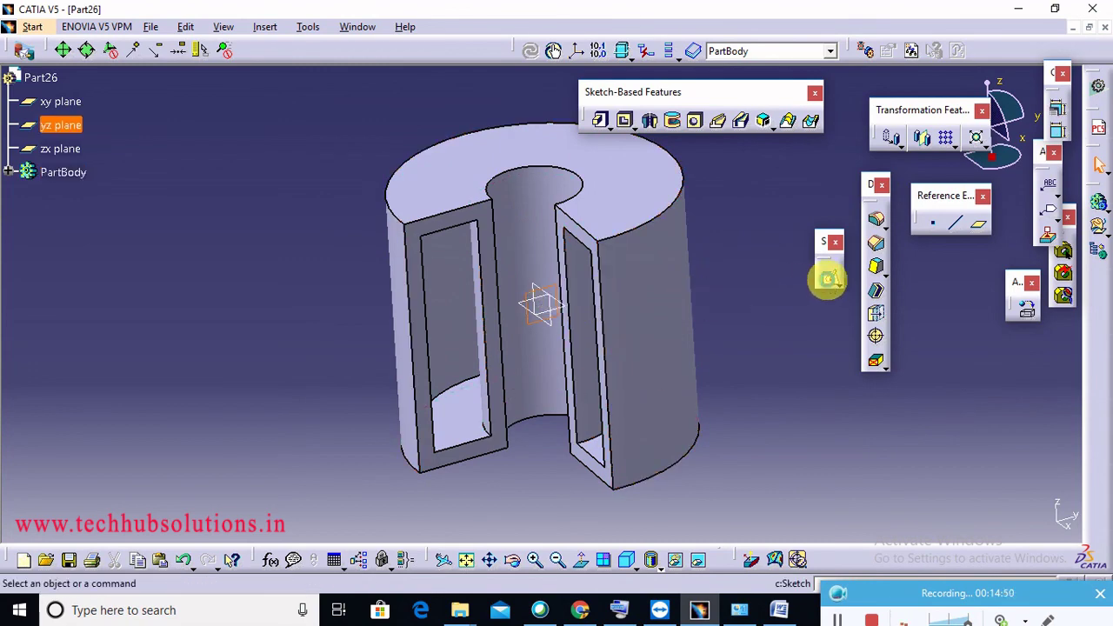
{"action": "left_click", "coordinate": [828, 278]}
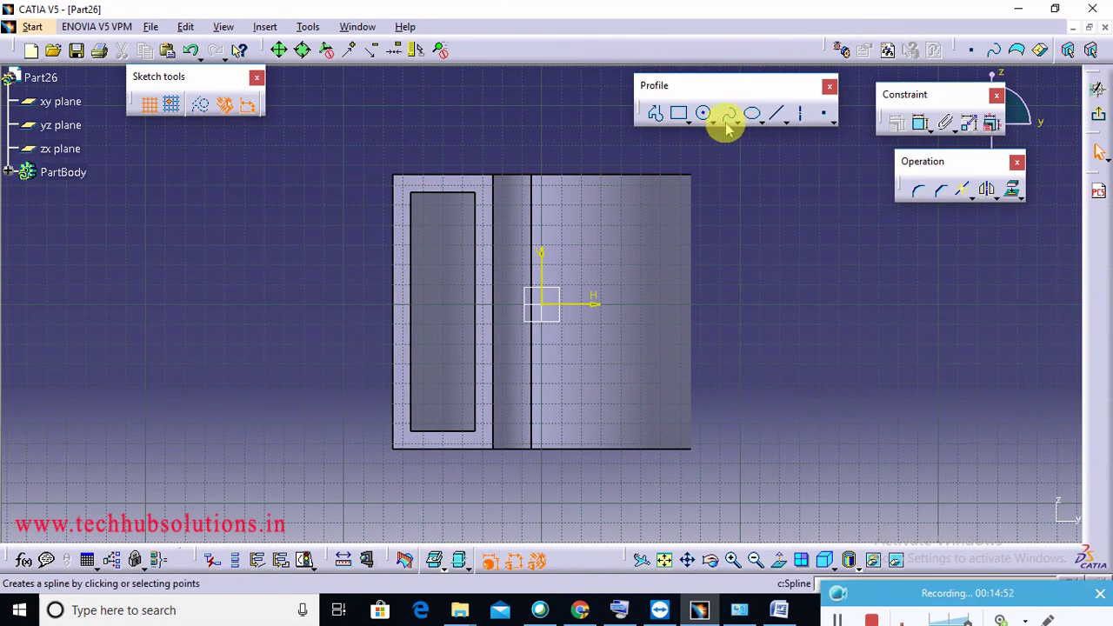
{"action": "left_click", "coordinate": [676, 116]}
{"action": "left_click", "coordinate": [352, 228]}
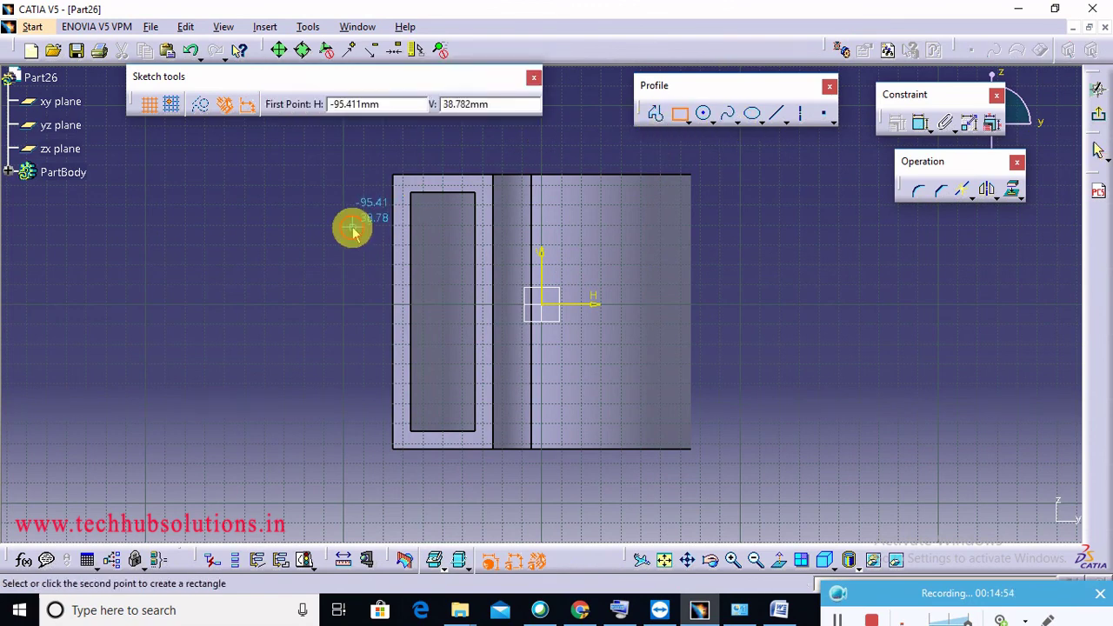
{"action": "left_click", "coordinate": [442, 373]}
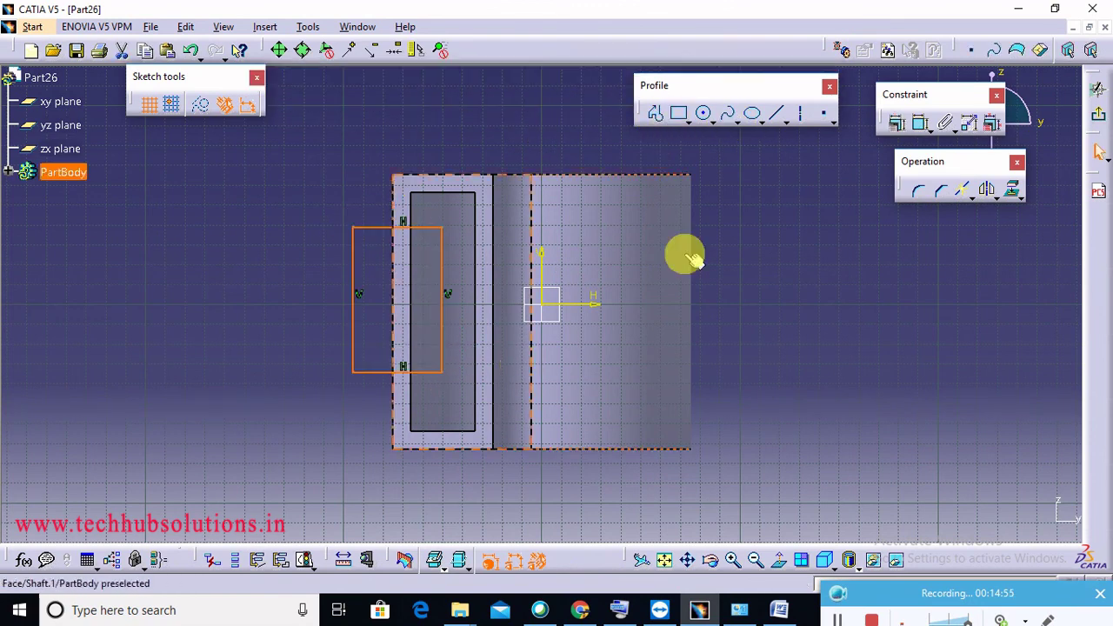
Draw a vertical axis through the origin, extending past both ends of the shaft, and exit the groove sketch
{"action": "left_click", "coordinate": [801, 118]}
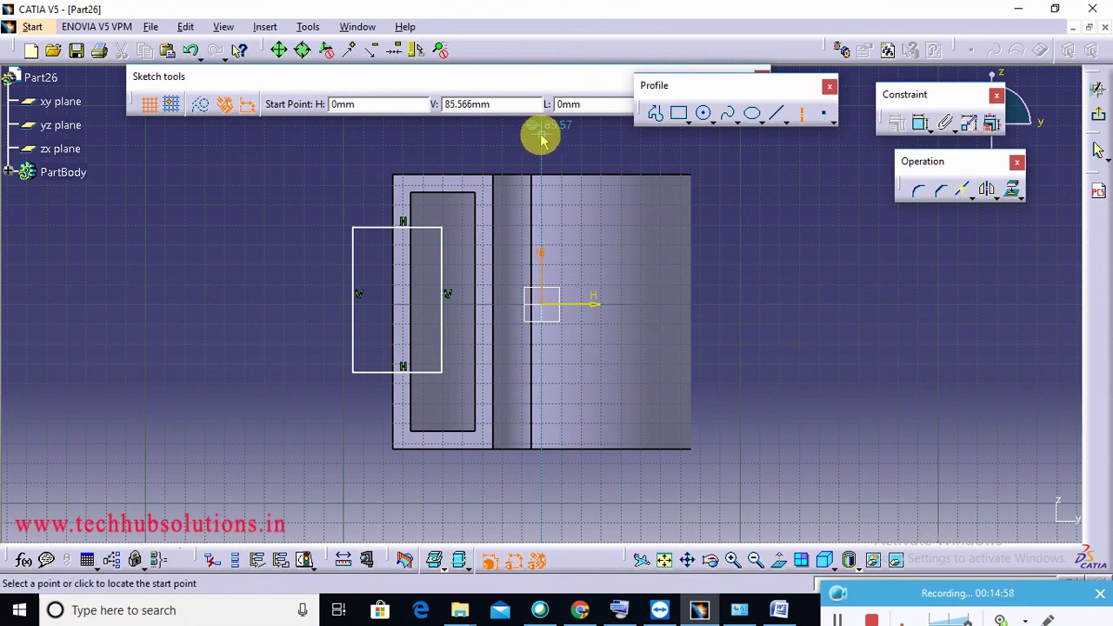
{"action": "left_click", "coordinate": [540, 137]}
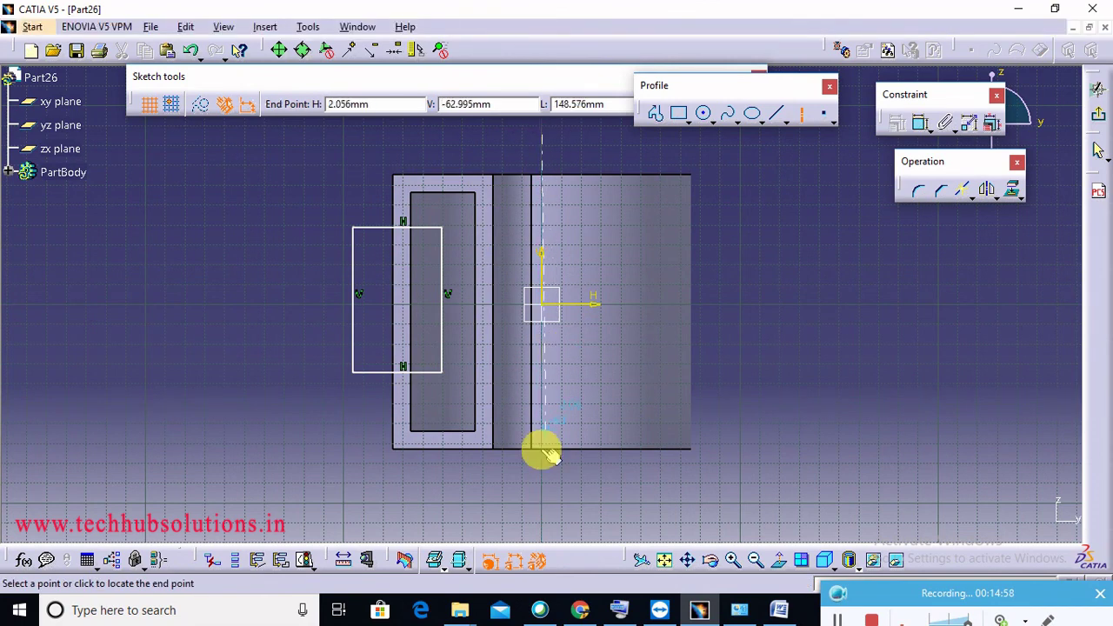
{"action": "left_click", "coordinate": [541, 510]}
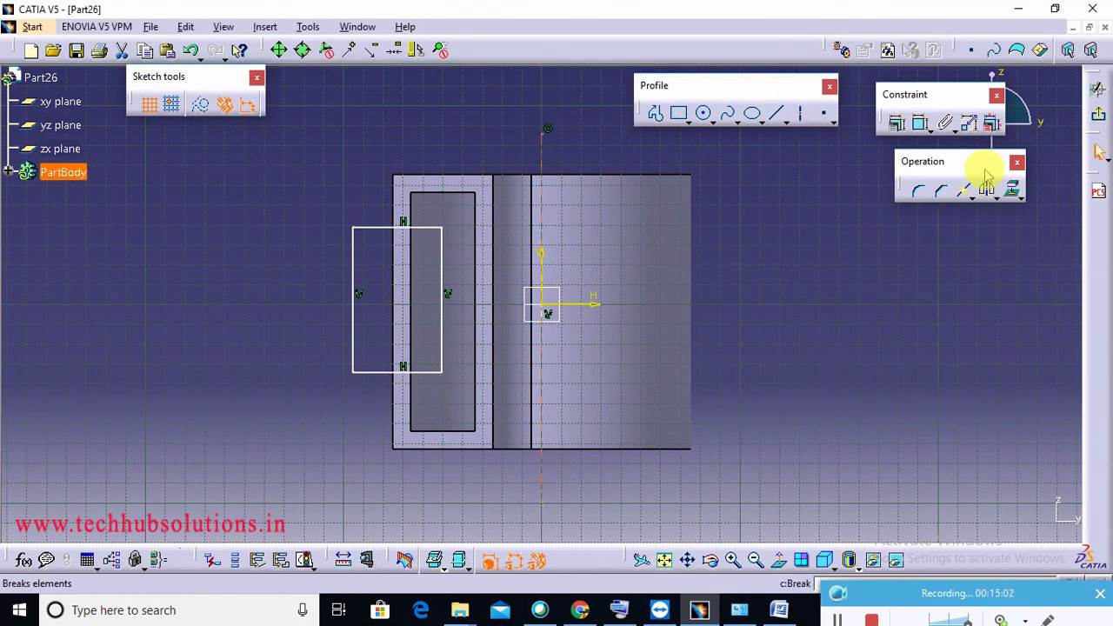
{"action": "left_click", "coordinate": [1101, 114]}
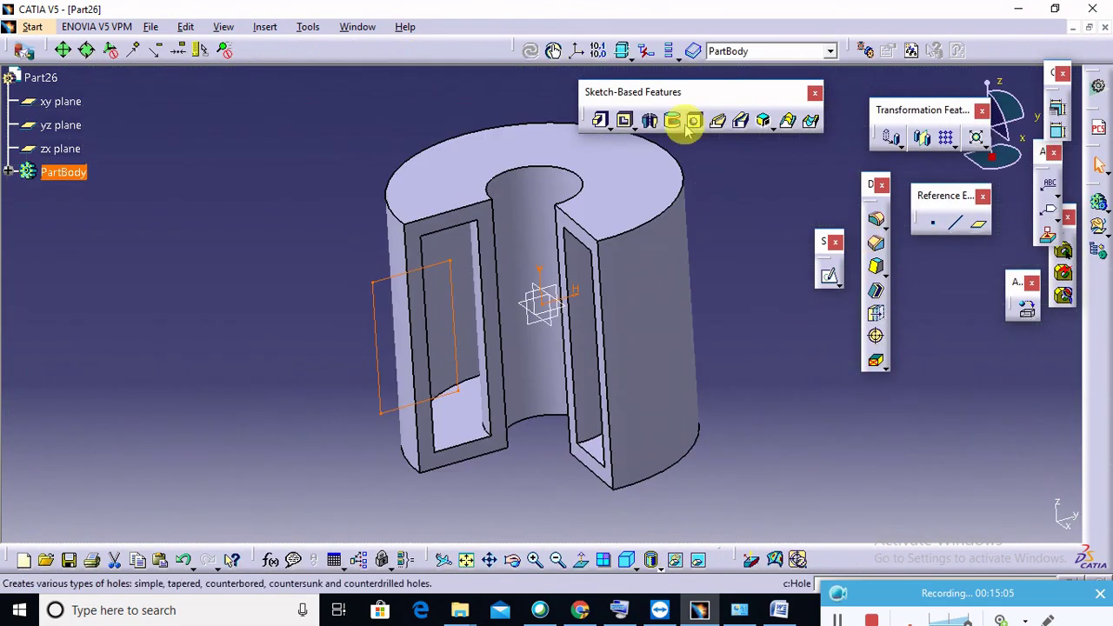
Cut a Groove with the new rectangle around the sketch axis, using a first angle of 274 deg and a second angle of 0 deg
{"action": "left_click", "coordinate": [675, 122]}
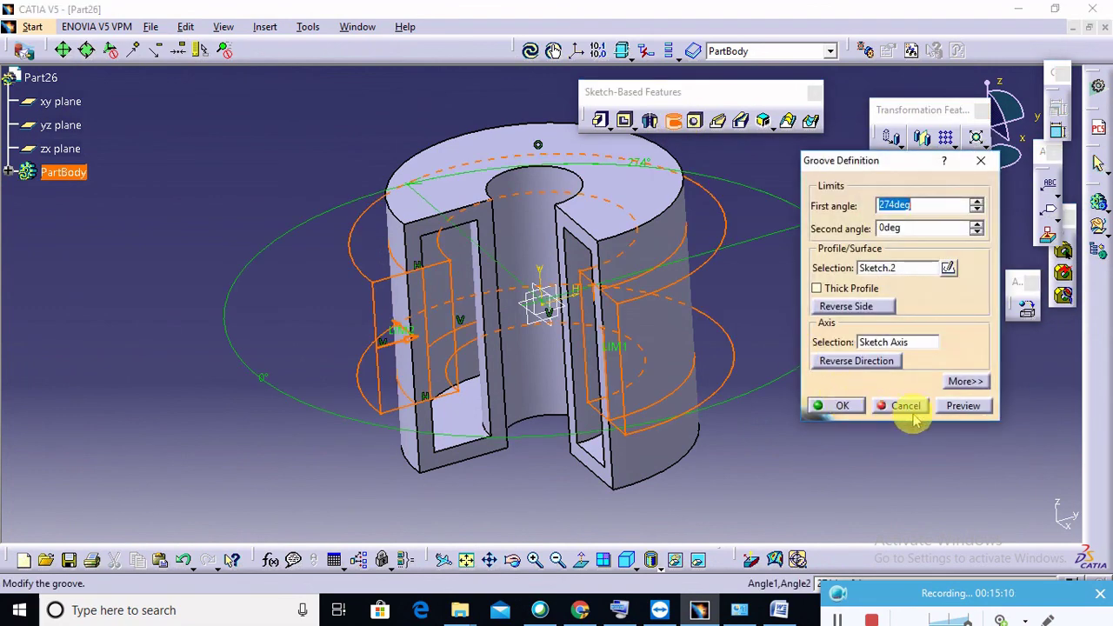
{"action": "left_click", "coordinate": [949, 406]}
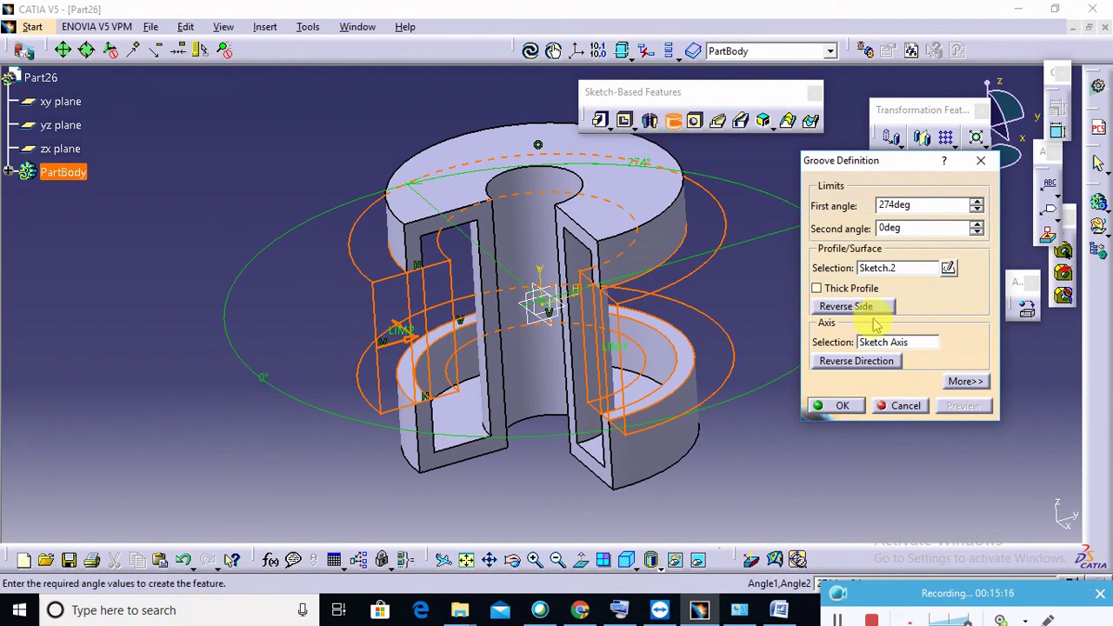
{"action": "left_click", "coordinate": [842, 406]}
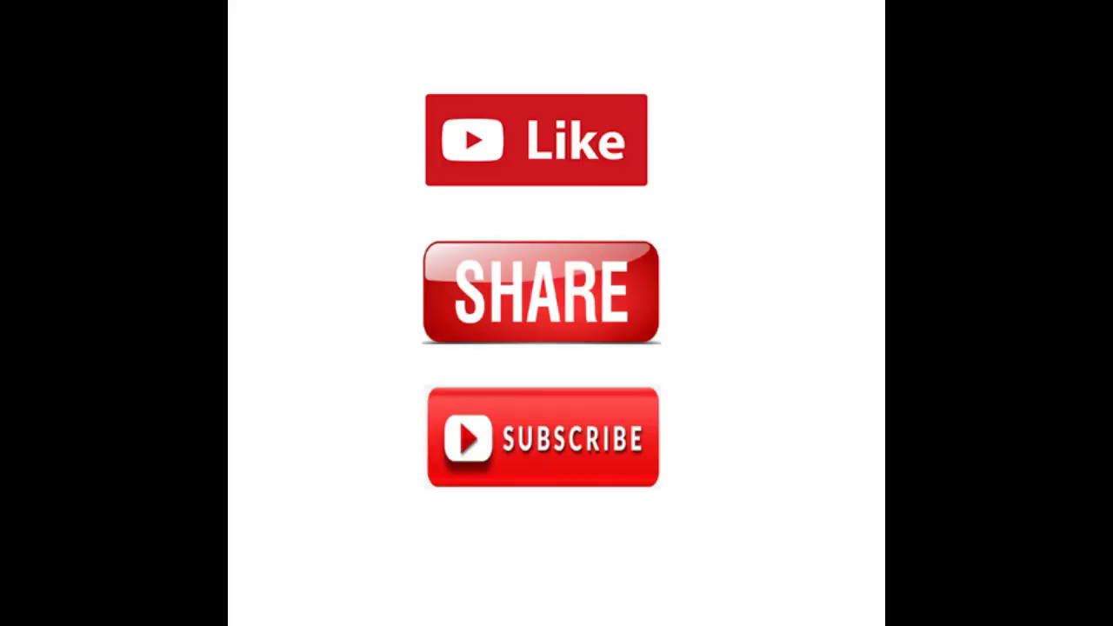